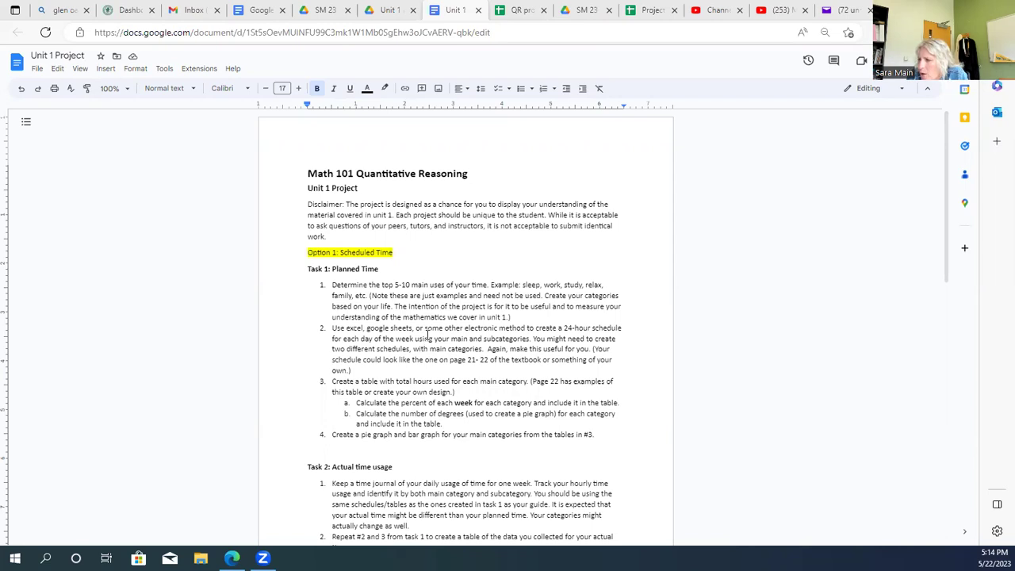
Review the Task 1, Task 2 and Task 3 instructions for Option 1: Scheduled Time in the Unit 1 Project document
{"action": "scroll", "coordinate": [429, 337], "scroll_direction": "down", "scroll_amount": 4}
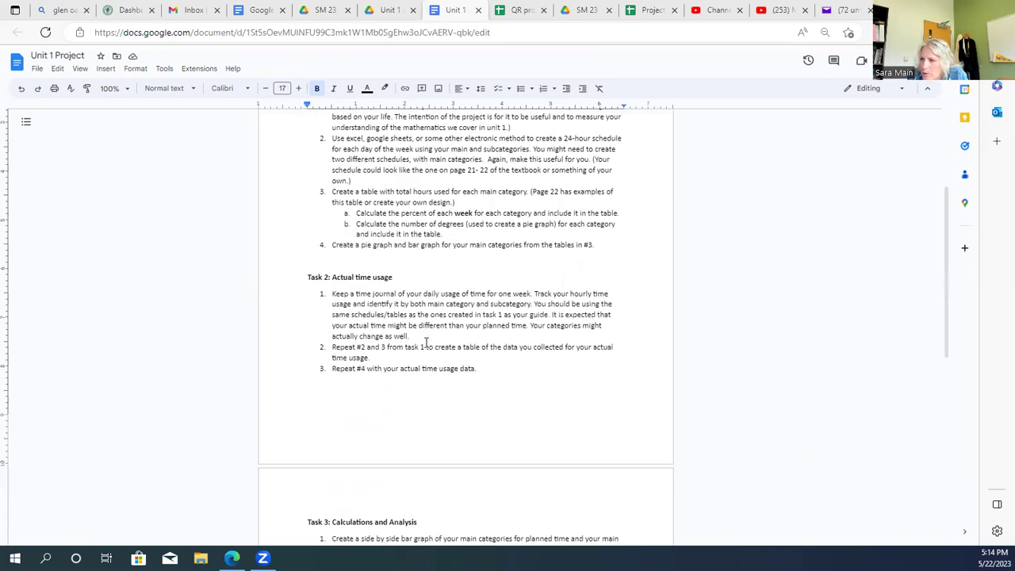
{"action": "scroll", "coordinate": [428, 339], "scroll_direction": "up", "scroll_amount": 4}
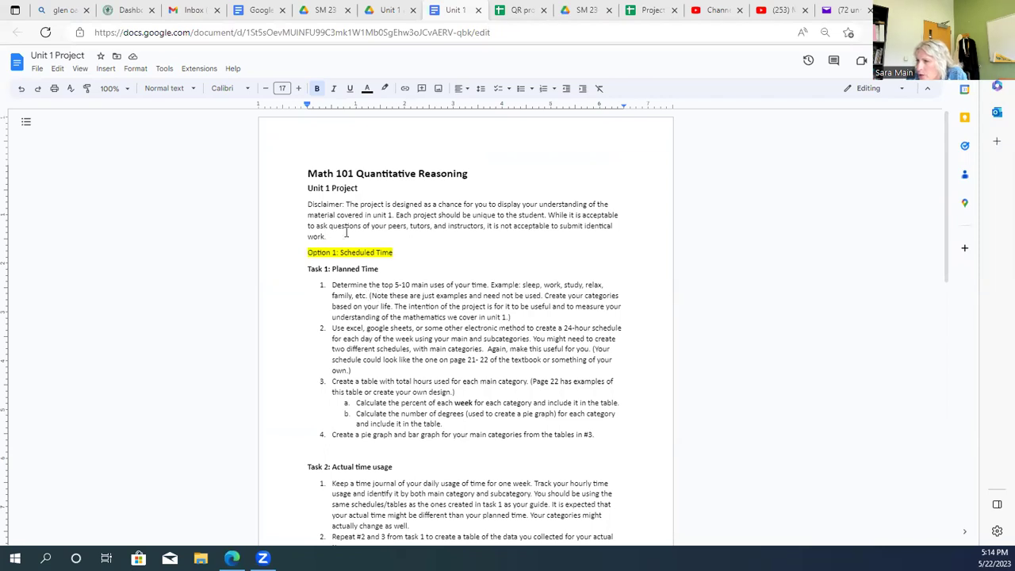
{"action": "scroll", "coordinate": [417, 235], "scroll_direction": "down", "scroll_amount": 2}
{"action": "scroll", "coordinate": [417, 237], "scroll_direction": "up", "scroll_amount": 2}
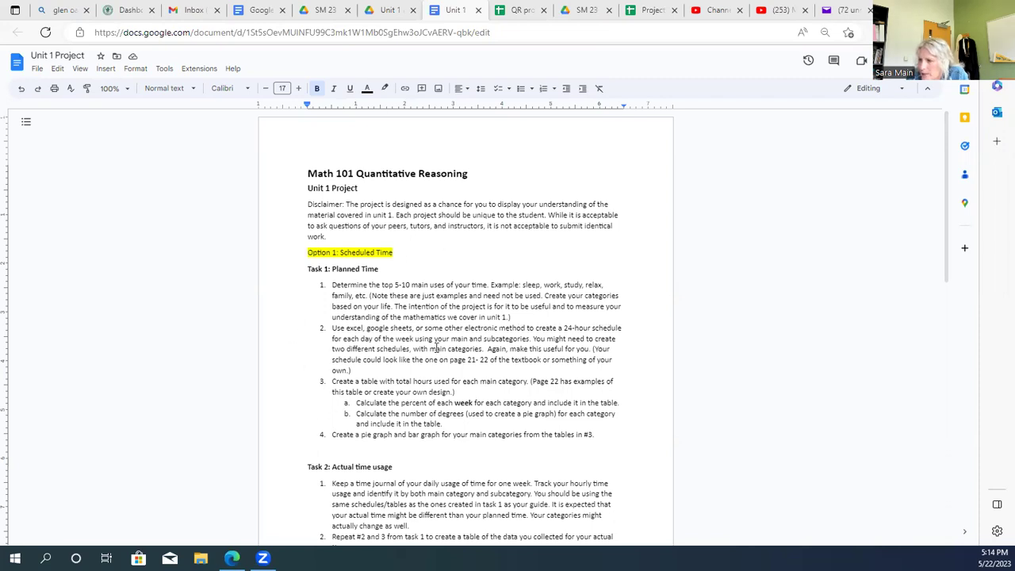
{"action": "scroll", "coordinate": [388, 286], "scroll_direction": "down", "scroll_amount": 3}
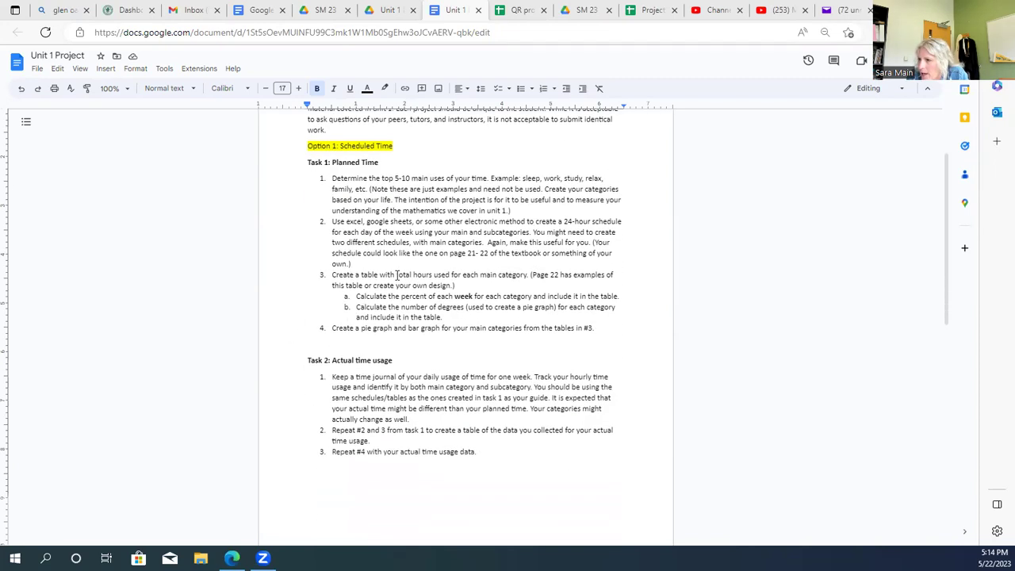
{"action": "scroll", "coordinate": [397, 272], "scroll_direction": "up", "scroll_amount": 1}
{"action": "scroll", "coordinate": [397, 272], "scroll_direction": "down", "scroll_amount": 3}
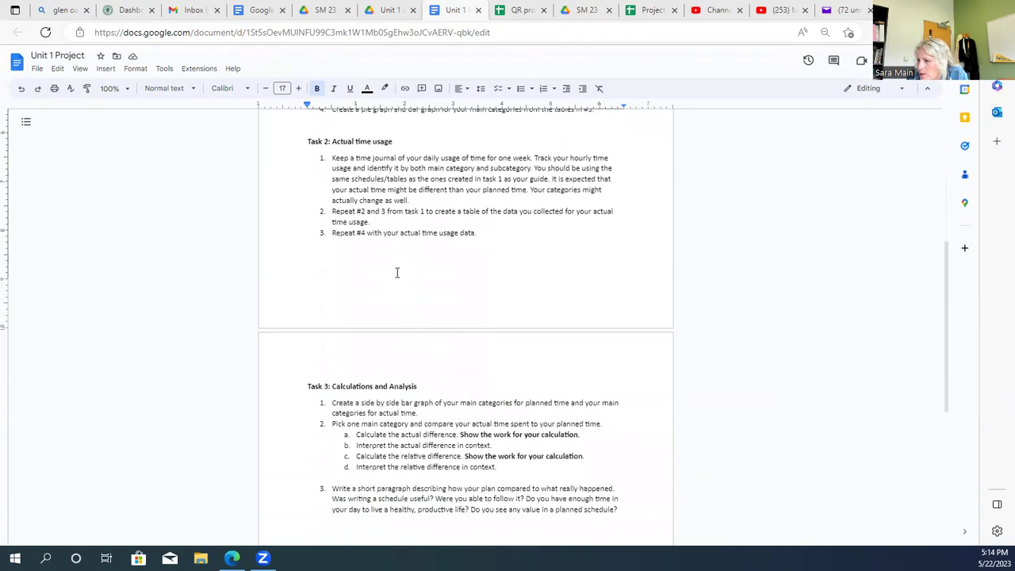
{"action": "scroll", "coordinate": [397, 272], "scroll_direction": "up", "scroll_amount": 3}
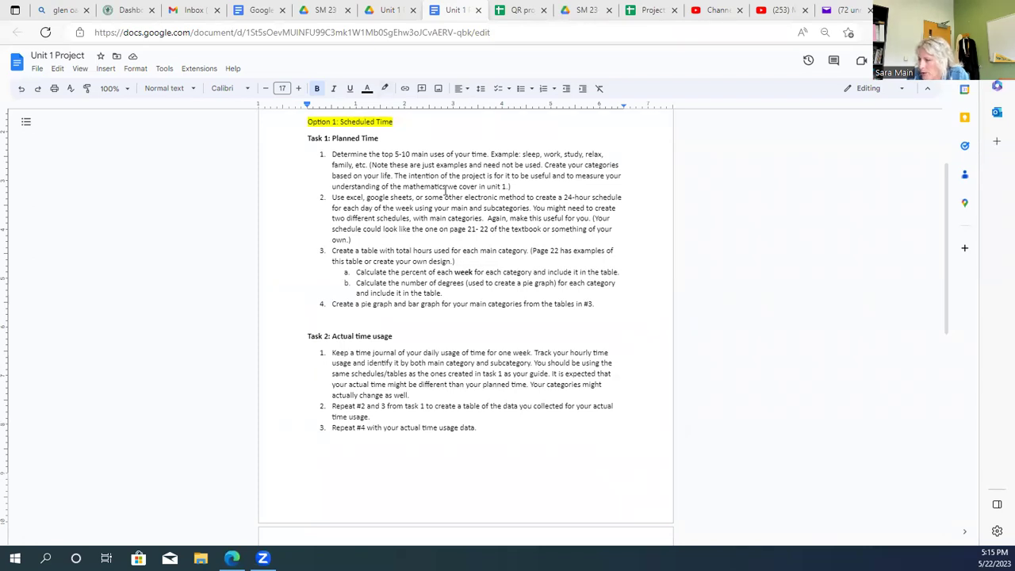
Switch to the QR project 1 schedule practice spreadsheet and examine the PLANNED and ACTUAL weekly schedule grids
{"action": "key", "text": "ctrl+Tab"}
{"action": "scroll", "coordinate": [242, 222], "scroll_direction": "up", "scroll_amount": 8}
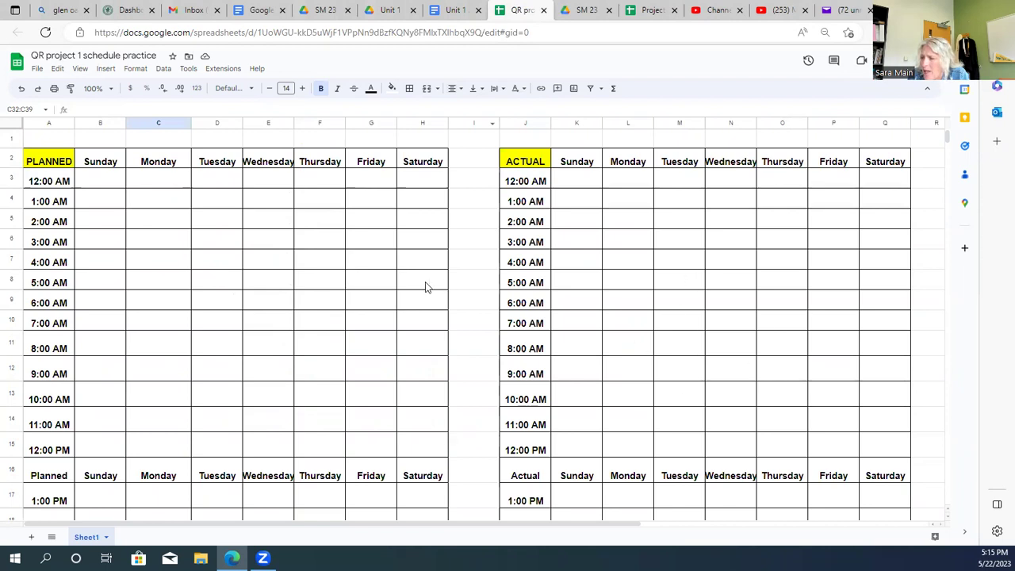
{"action": "scroll", "coordinate": [333, 266], "scroll_direction": "down", "scroll_amount": 1}
{"action": "scroll", "coordinate": [214, 240], "scroll_direction": "up", "scroll_amount": 1}
{"action": "scroll", "coordinate": [194, 208], "scroll_direction": "down", "scroll_amount": 6}
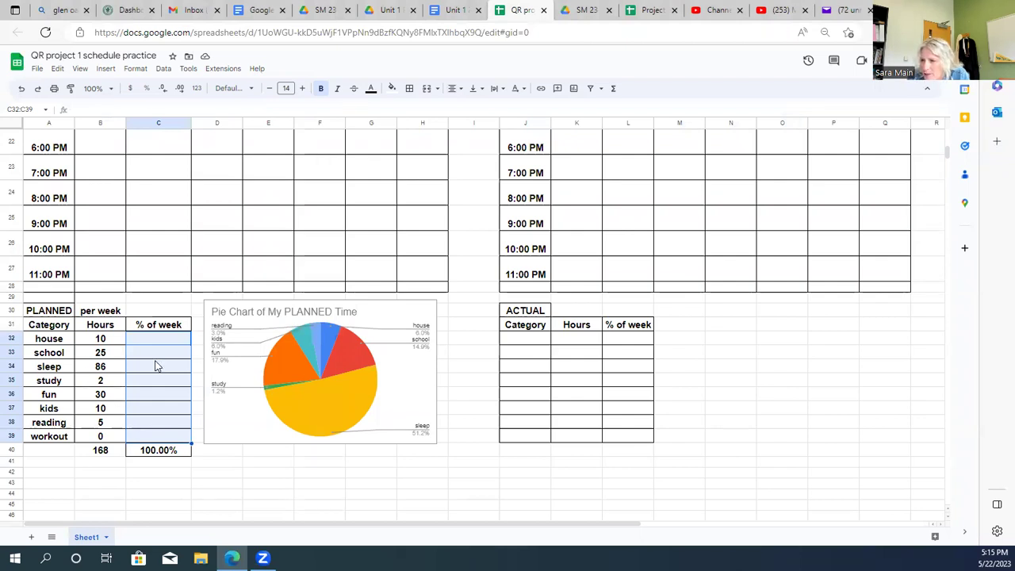
{"action": "scroll", "coordinate": [268, 277], "scroll_direction": "up", "scroll_amount": 2}
{"action": "scroll", "coordinate": [274, 274], "scroll_direction": "up", "scroll_amount": 4}
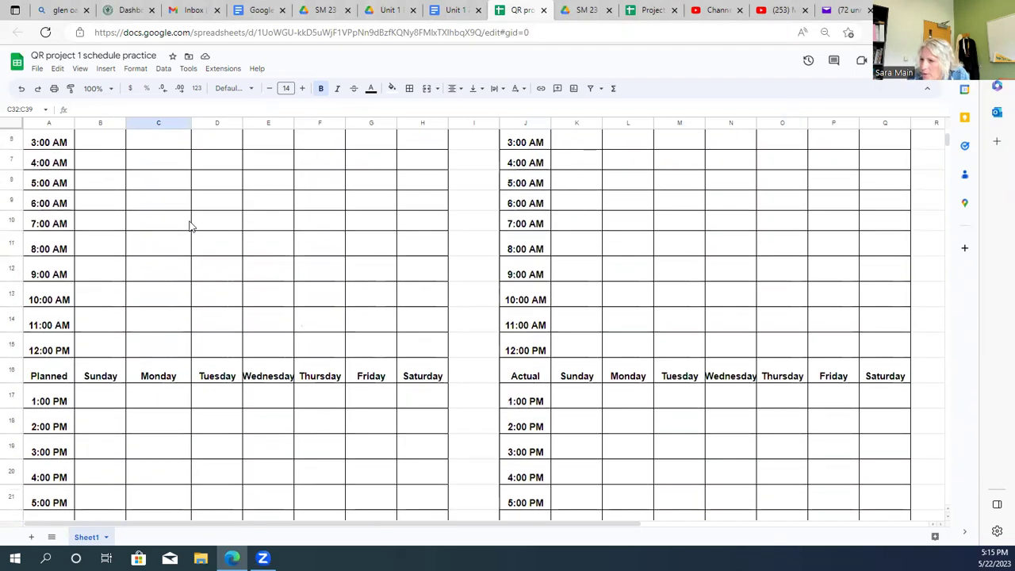
{"action": "scroll", "coordinate": [214, 254], "scroll_direction": "up", "scroll_amount": 2}
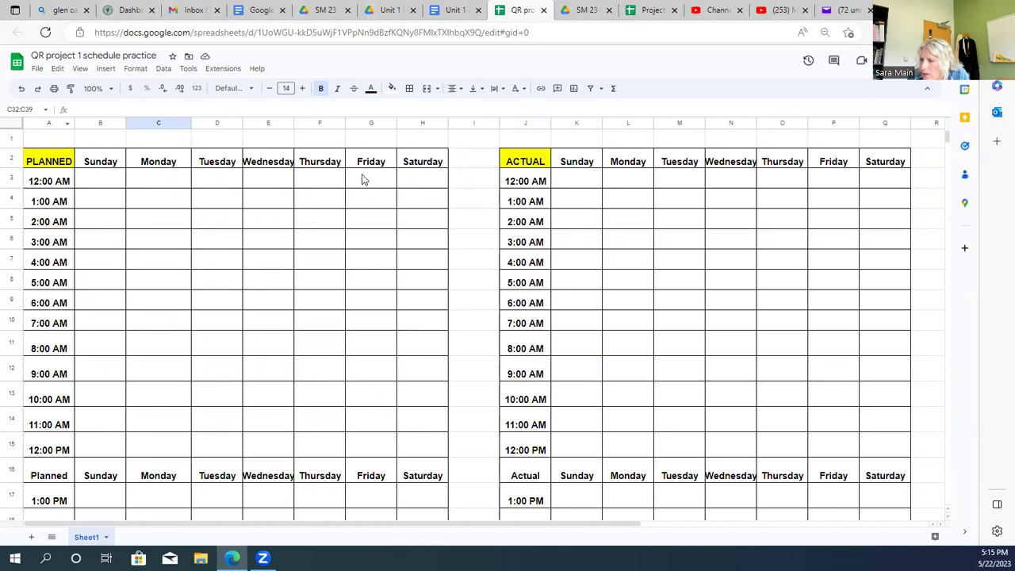
{"action": "scroll", "coordinate": [220, 322], "scroll_direction": "down", "scroll_amount": 1}
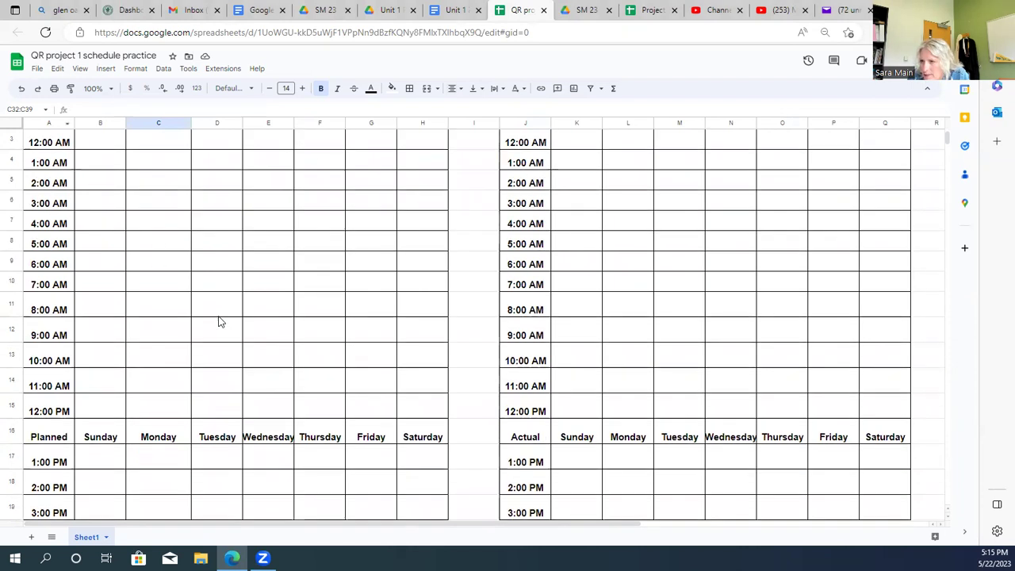
{"action": "scroll", "coordinate": [221, 322], "scroll_direction": "down", "scroll_amount": 4}
{"action": "scroll", "coordinate": [222, 330], "scroll_direction": "up", "scroll_amount": 5}
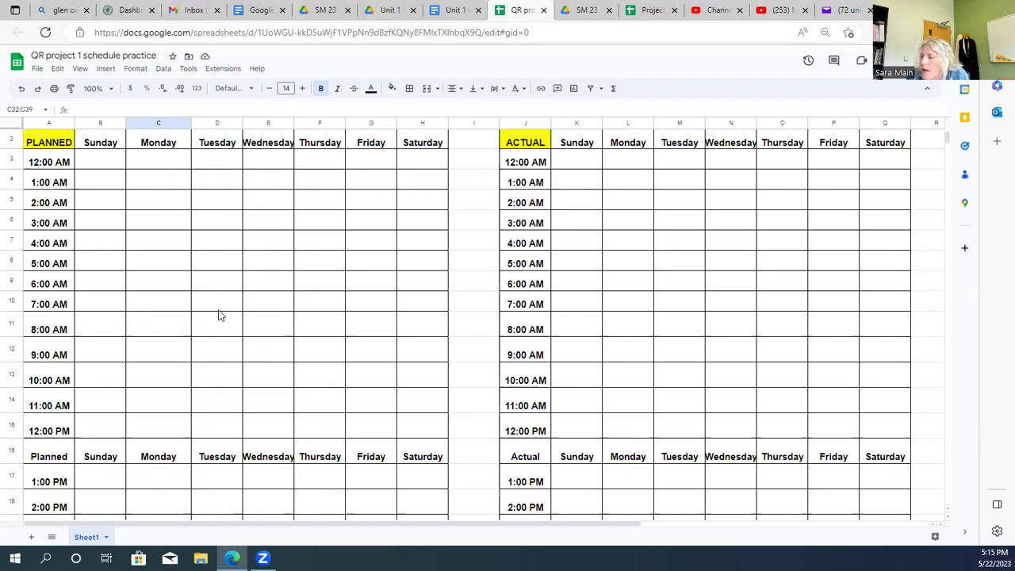
{"action": "scroll", "coordinate": [219, 314], "scroll_direction": "down", "scroll_amount": 2}
{"action": "scroll", "coordinate": [226, 314], "scroll_direction": "up", "scroll_amount": 2}
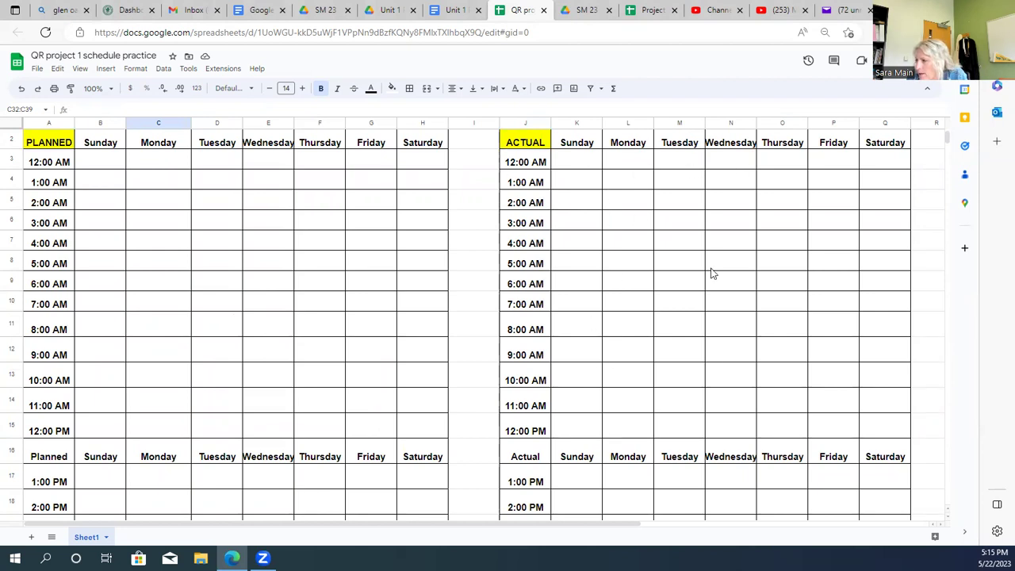
{"action": "scroll", "coordinate": [715, 348], "scroll_direction": "down", "scroll_amount": 5}
{"action": "scroll", "coordinate": [711, 342], "scroll_direction": "up", "scroll_amount": 5}
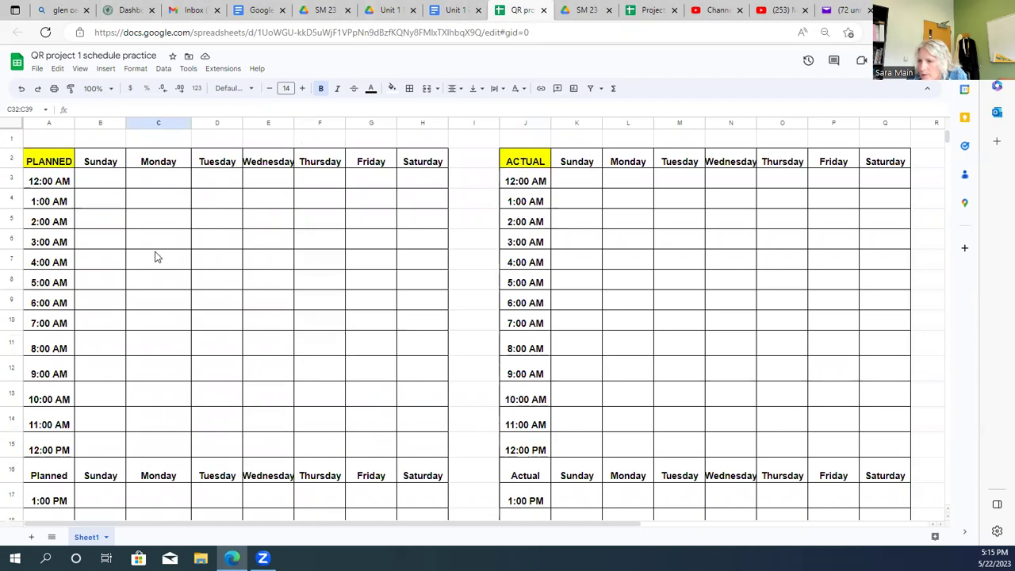
Compare the PLANNED schedule grid with the category and hours-per-week table beneath it
{"action": "scroll", "coordinate": [143, 337], "scroll_direction": "down", "scroll_amount": 1}
{"action": "scroll", "coordinate": [143, 337], "scroll_direction": "down", "scroll_amount": 5}
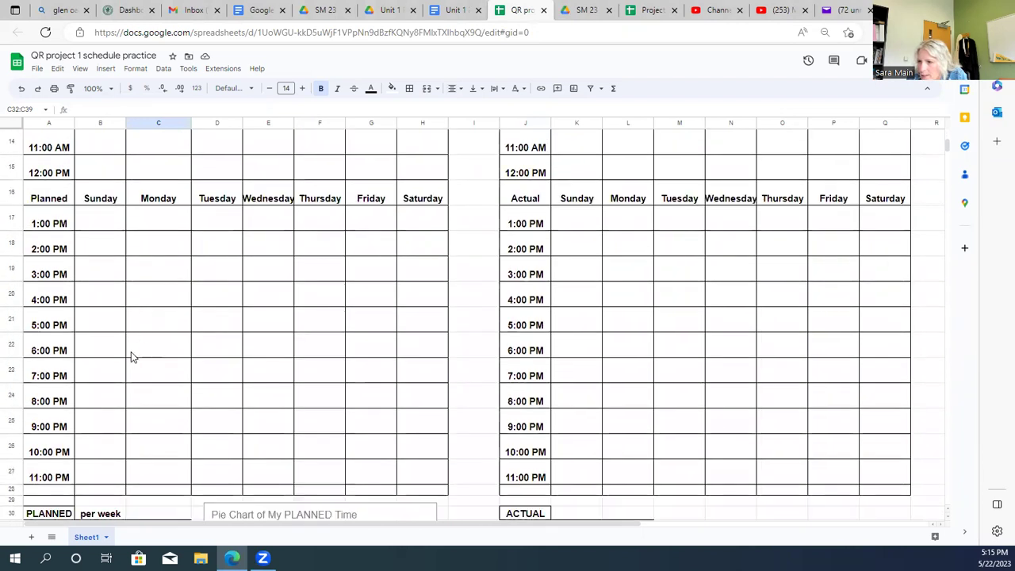
{"action": "scroll", "coordinate": [133, 402], "scroll_direction": "down", "scroll_amount": 4}
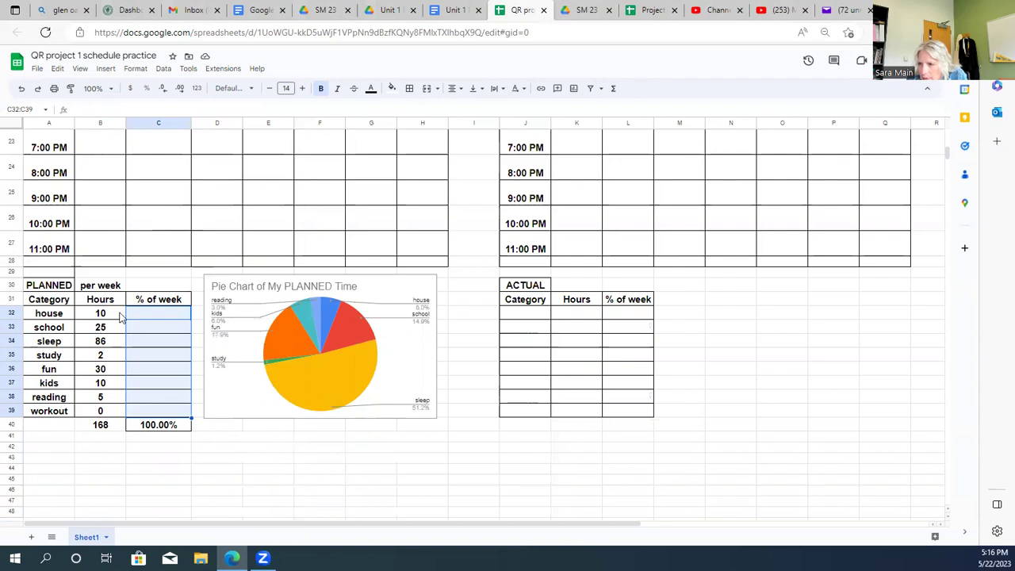
{"action": "scroll", "coordinate": [194, 300], "scroll_direction": "up", "scroll_amount": 10}
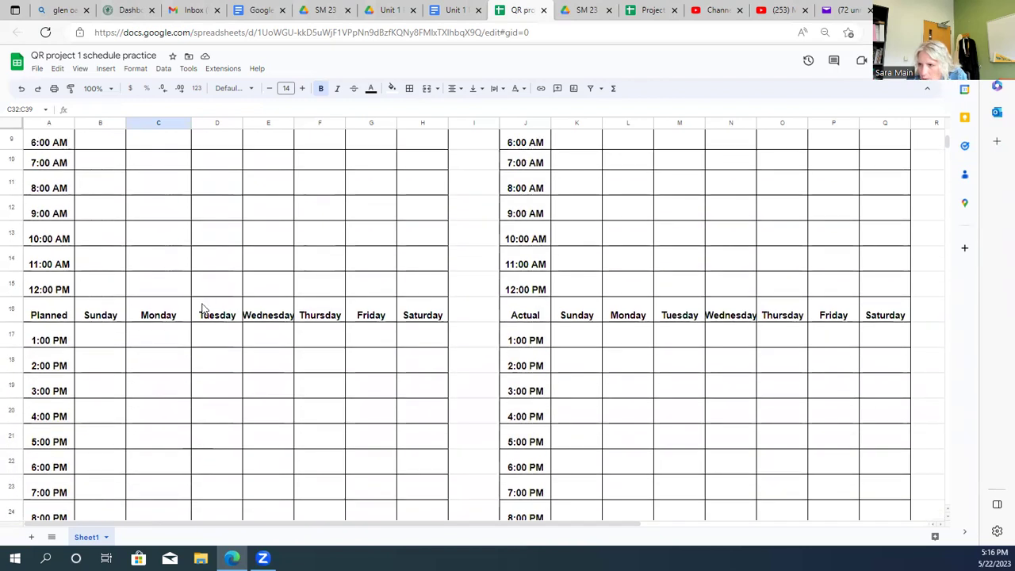
{"action": "scroll", "coordinate": [203, 309], "scroll_direction": "down", "scroll_amount": 10}
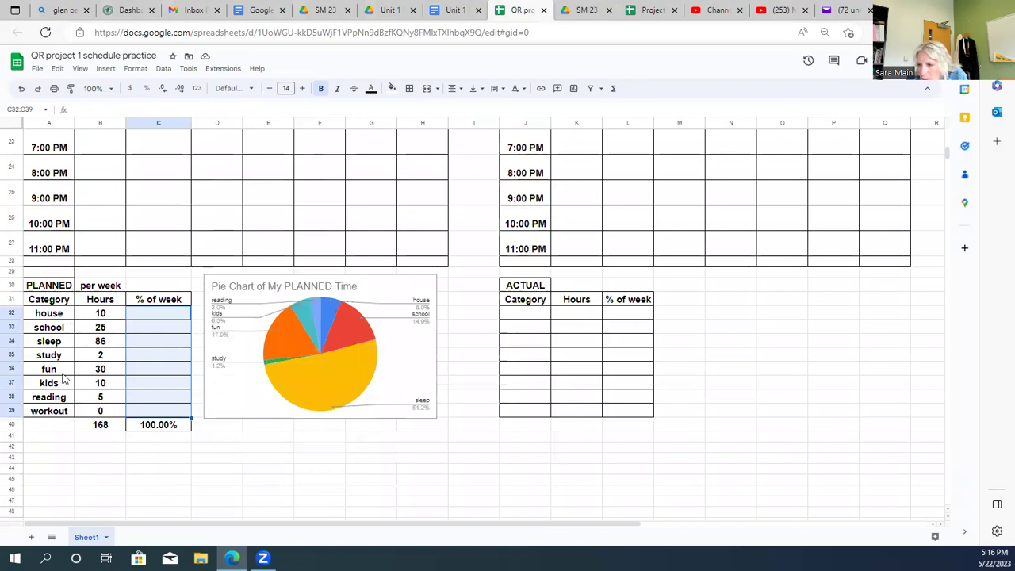
Try to replace the planned hours total in B40 with a SUM formula over B32:B39
{"action": "left_click", "coordinate": [100, 425]}
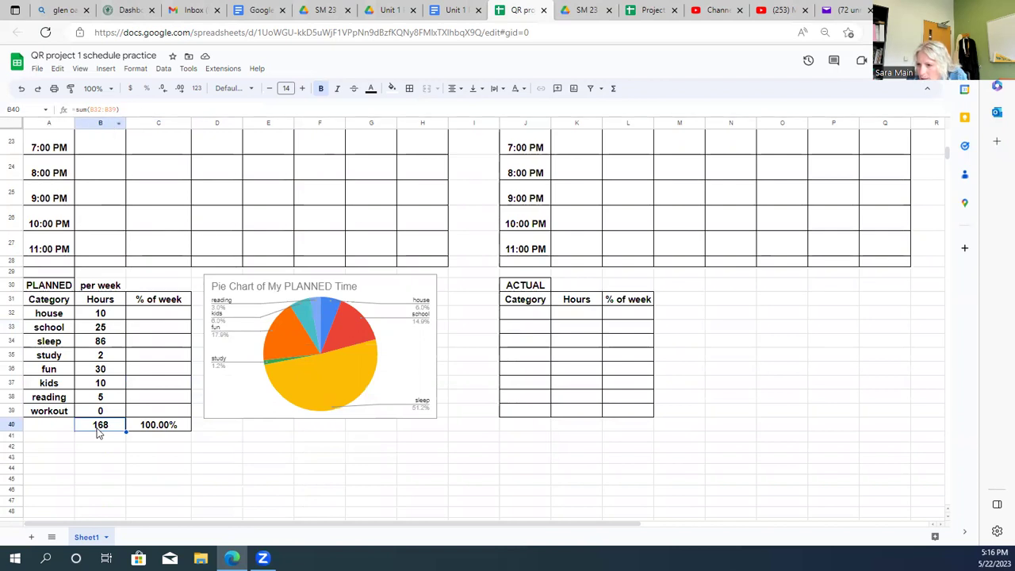
{"action": "key", "text": "BackSpace"}
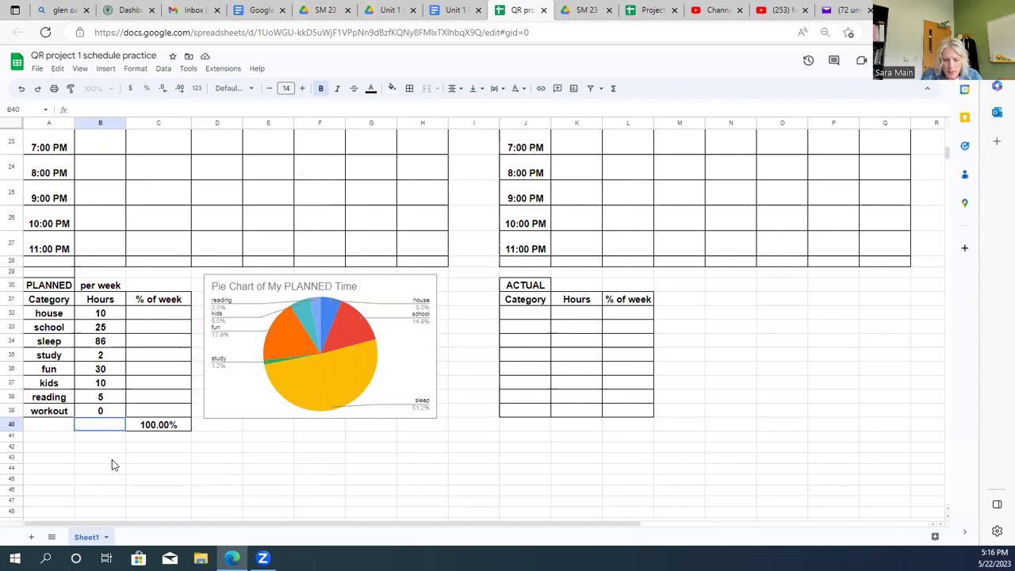
{"action": "type", "text": "="}
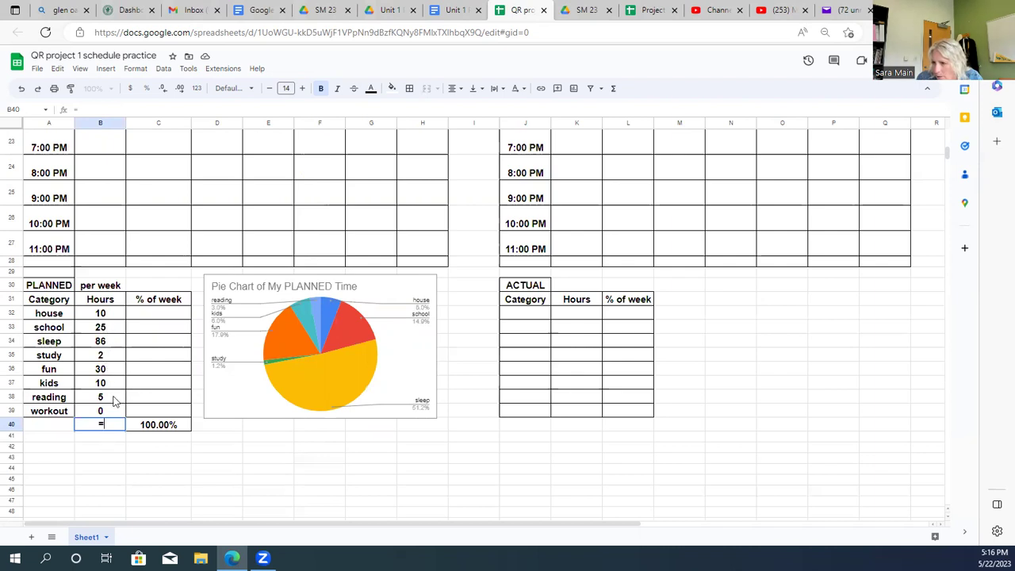
{"action": "type", "text": "sum"}
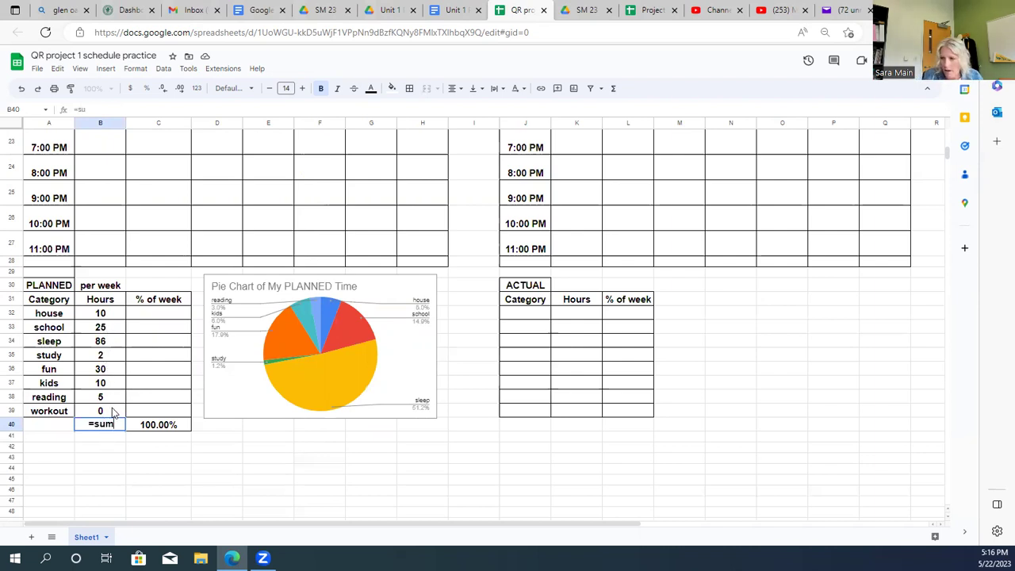
{"action": "type", "text": "("}
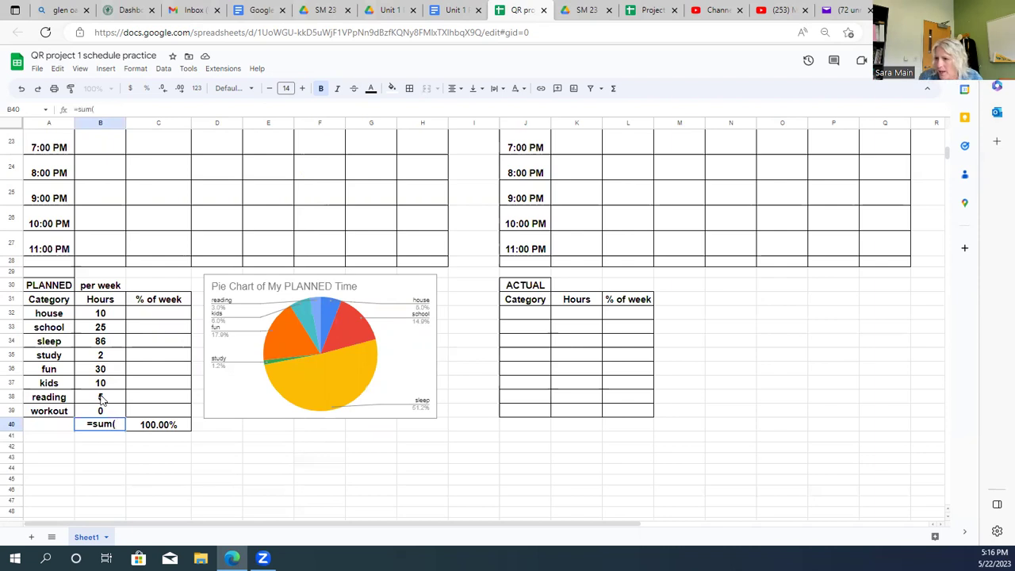
{"action": "left_click_drag", "start_coordinate": [106, 313], "coordinate": [112, 410]}
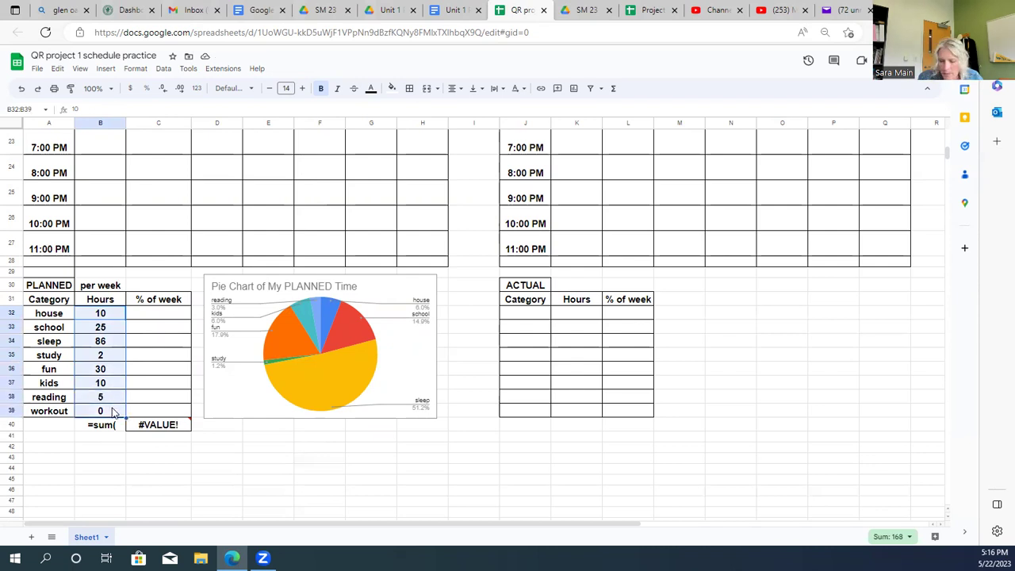
{"action": "type", "text": ")"}
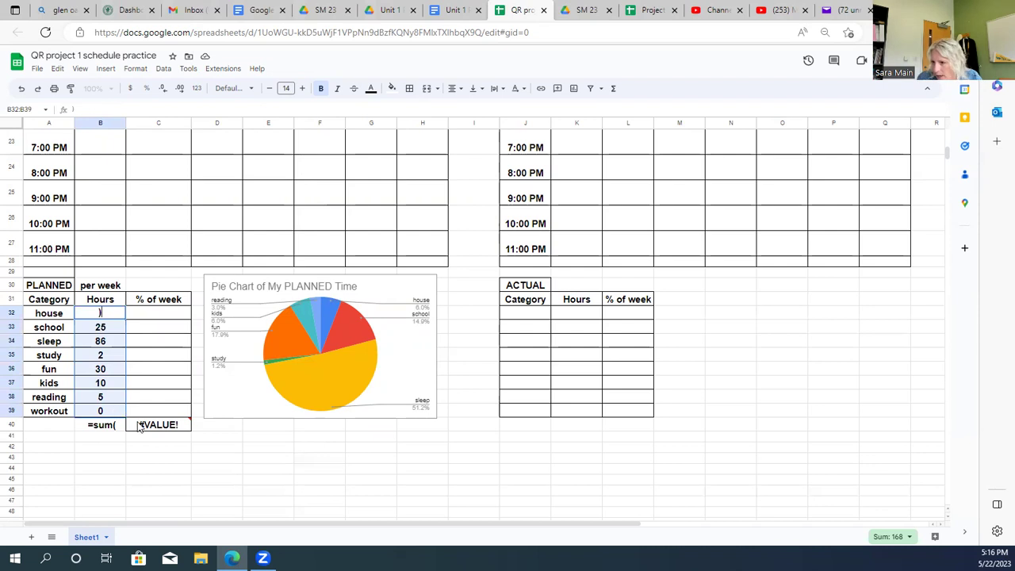
{"action": "key", "text": "Return"}
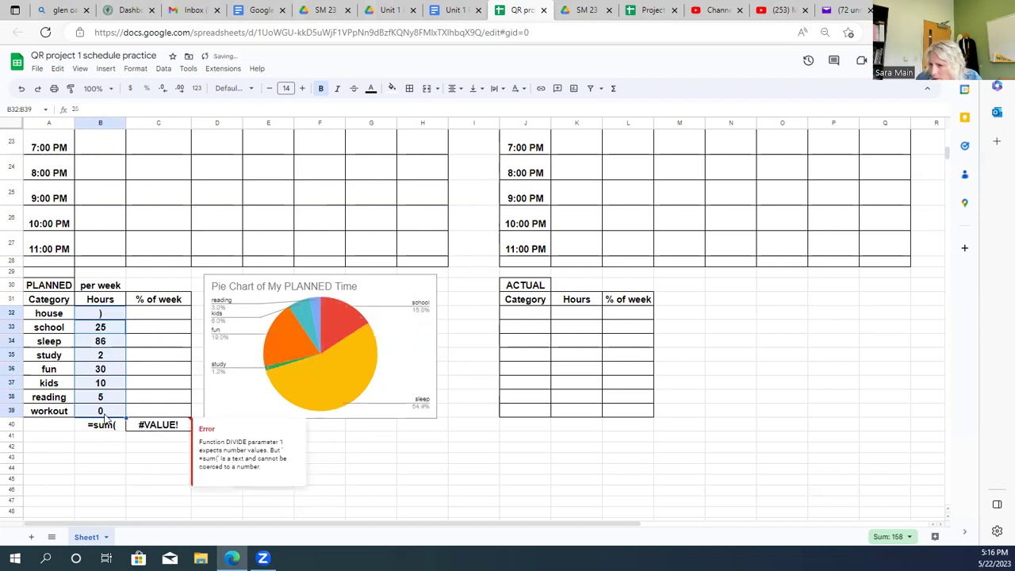
Clear the percentage total in C40, and undo that along with the stray parenthesis in the house hours cell
{"action": "left_click", "coordinate": [145, 431]}
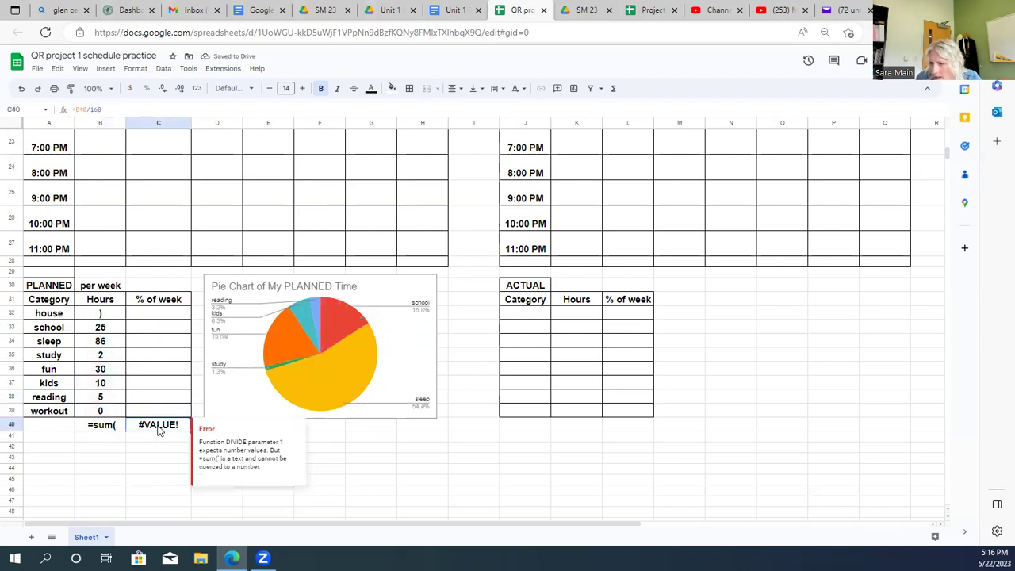
{"action": "key", "text": "Delete"}
{"action": "left_click", "coordinate": [100, 425]}
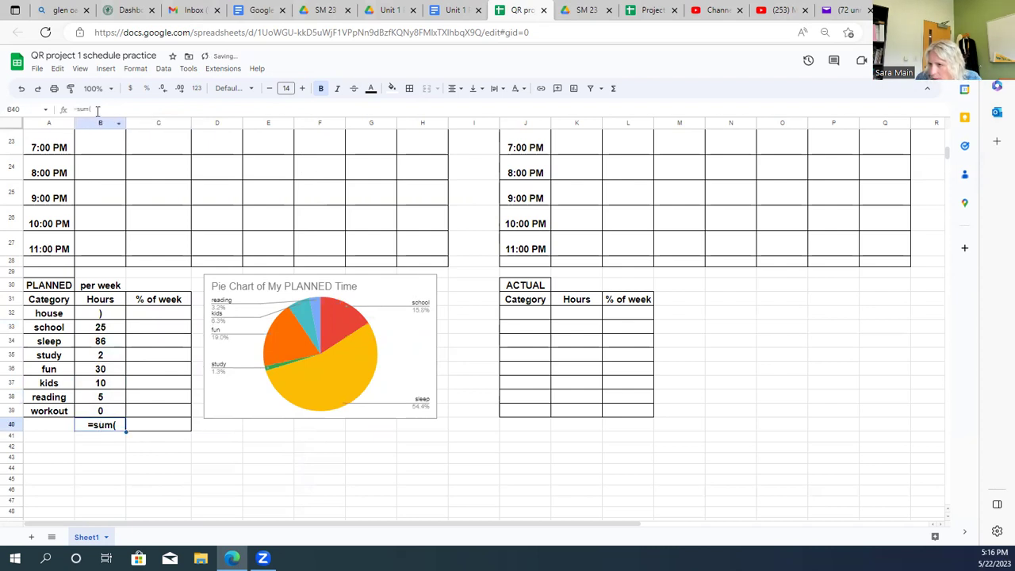
{"action": "key", "text": "Return"}
{"action": "key", "text": "Escape"}
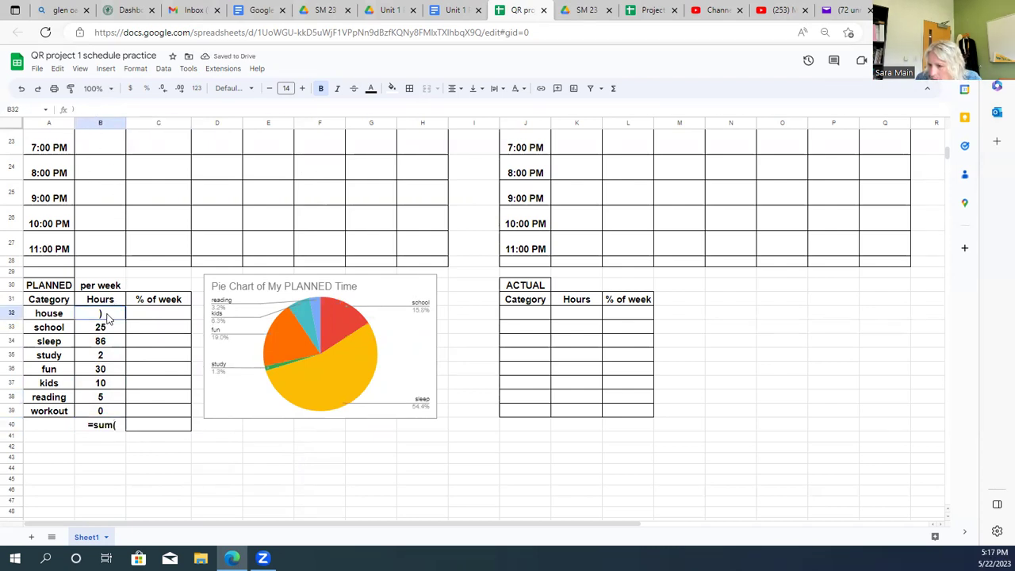
{"action": "left_click", "coordinate": [109, 315]}
{"action": "left_click", "coordinate": [22, 88]}
{"action": "left_click", "coordinate": [21, 88]}
{"action": "left_click", "coordinate": [22, 88]}
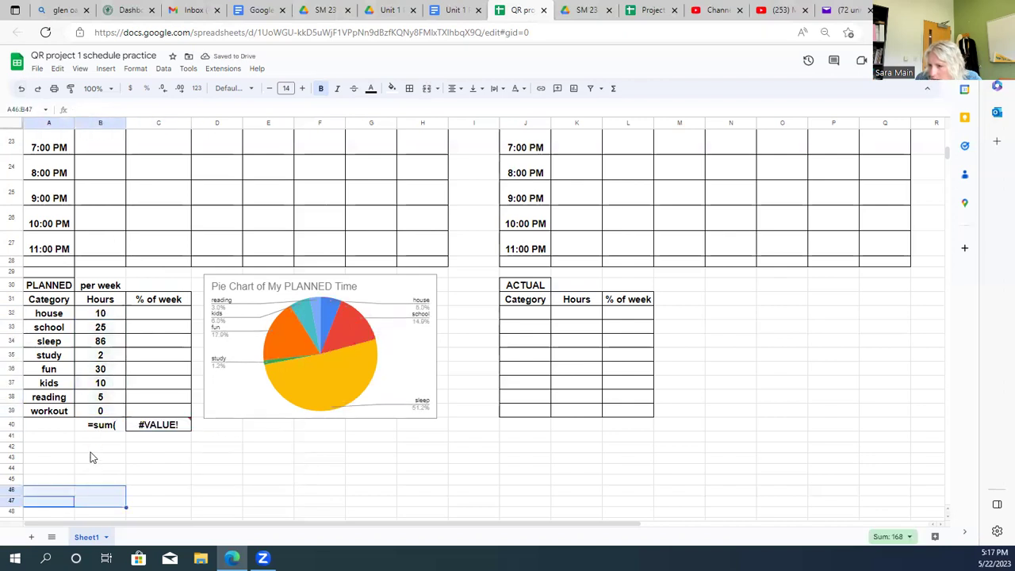
Clear the percentage total in C40 of the PLANNED table
{"action": "left_click", "coordinate": [146, 426]}
{"action": "key", "text": "BackSpace"}
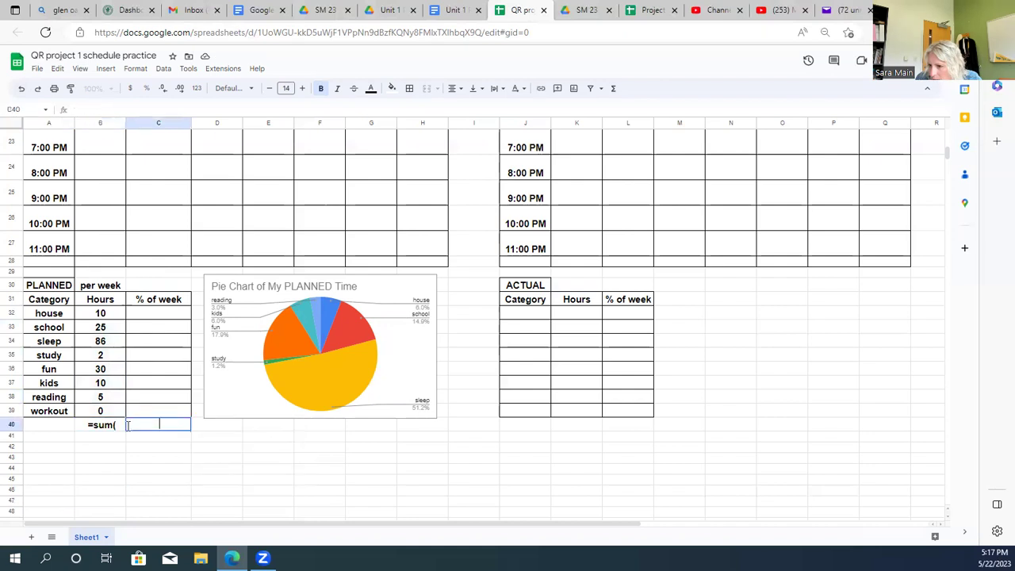
Try to add the range B32:B39 to the incomplete sum formula in B40
{"action": "left_click", "coordinate": [121, 428]}
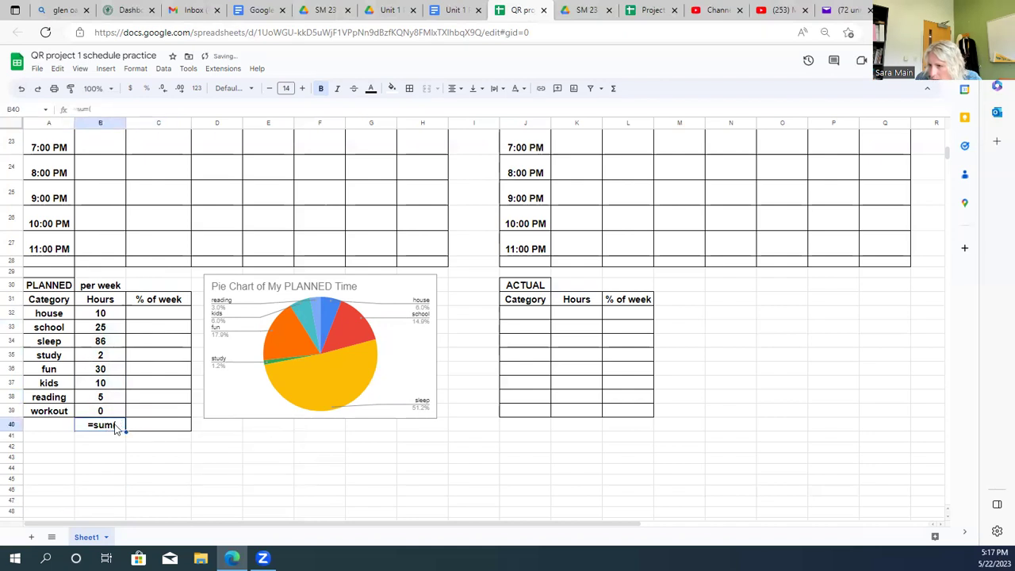
{"action": "left_click_drag", "start_coordinate": [100, 313], "coordinate": [108, 409]}
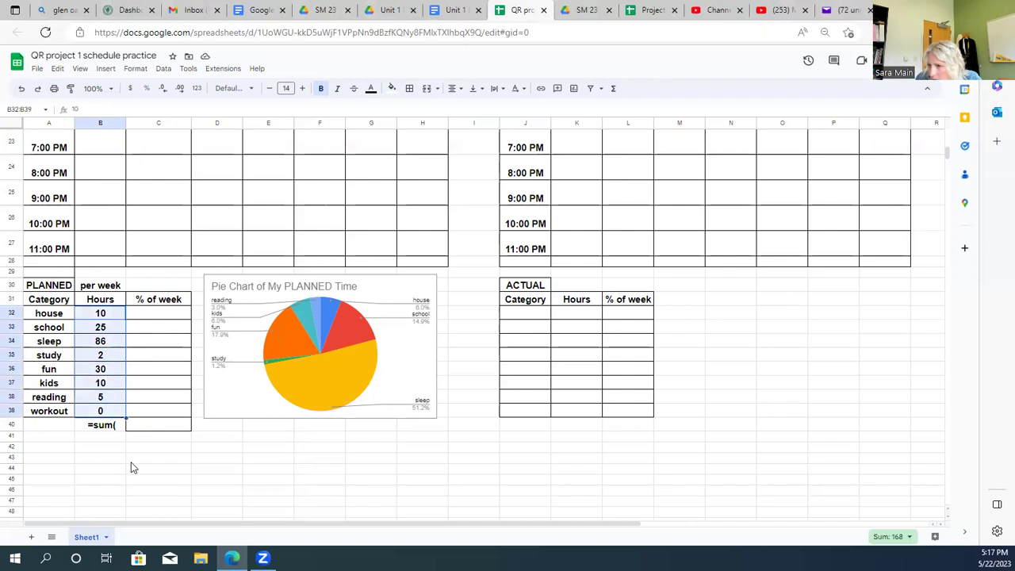
{"action": "left_click", "coordinate": [133, 458]}
Replace the incomplete sum function in B40 with =total( and try to add the range B32:B39
{"action": "left_click", "coordinate": [121, 429]}
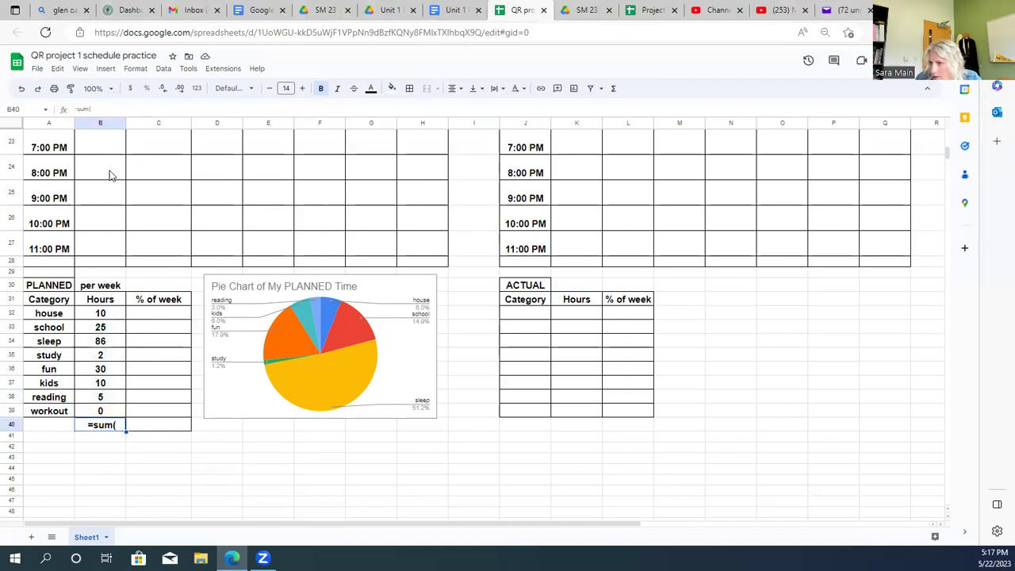
{"action": "left_click", "coordinate": [104, 109]}
{"action": "key", "text": "BackSpace"}
{"action": "key", "text": "BackSpace"}
{"action": "key", "text": "BackSpace"}
{"action": "key", "text": "BackSpace"}
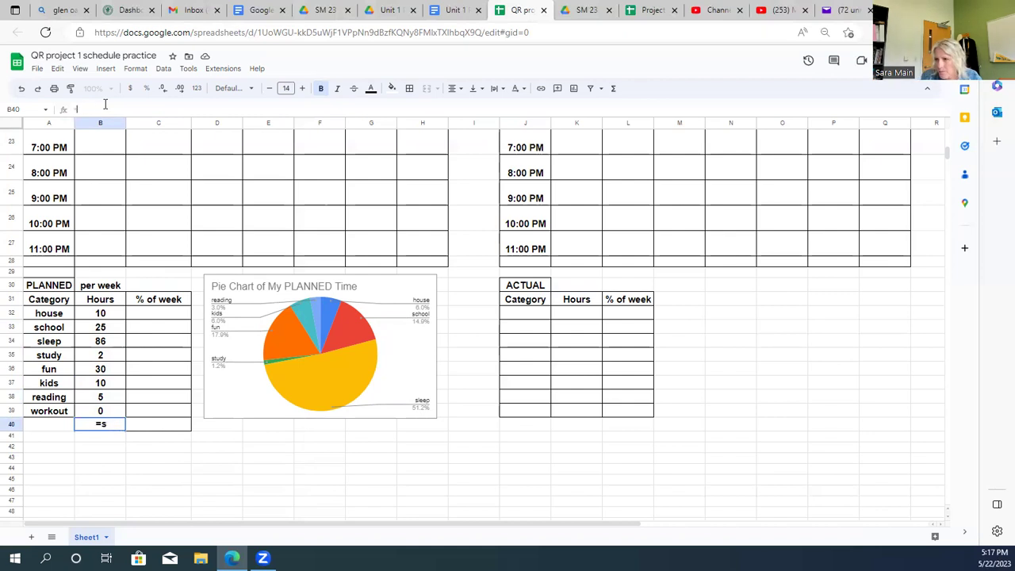
{"action": "type", "text": "total"}
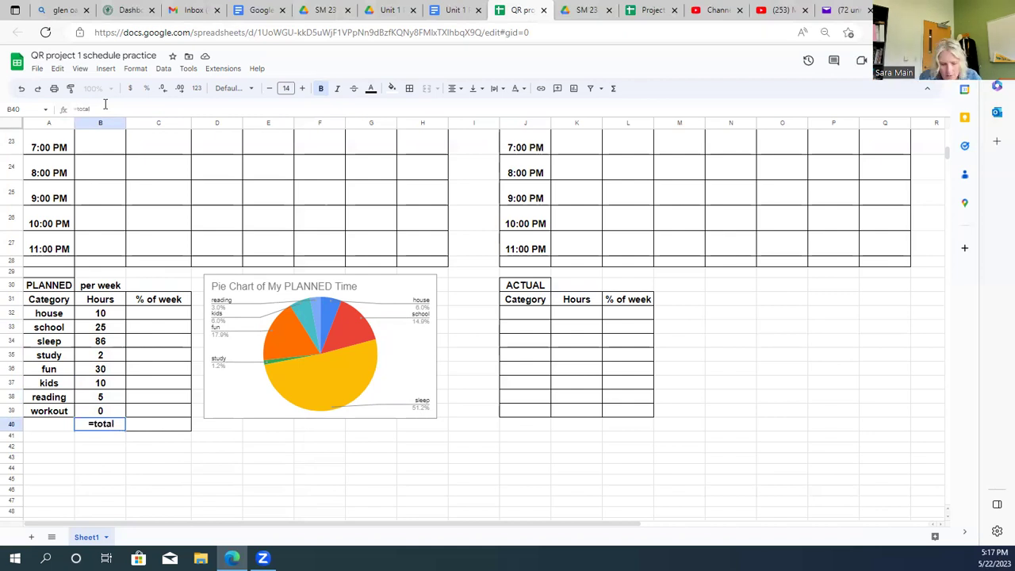
{"action": "type", "text": "("}
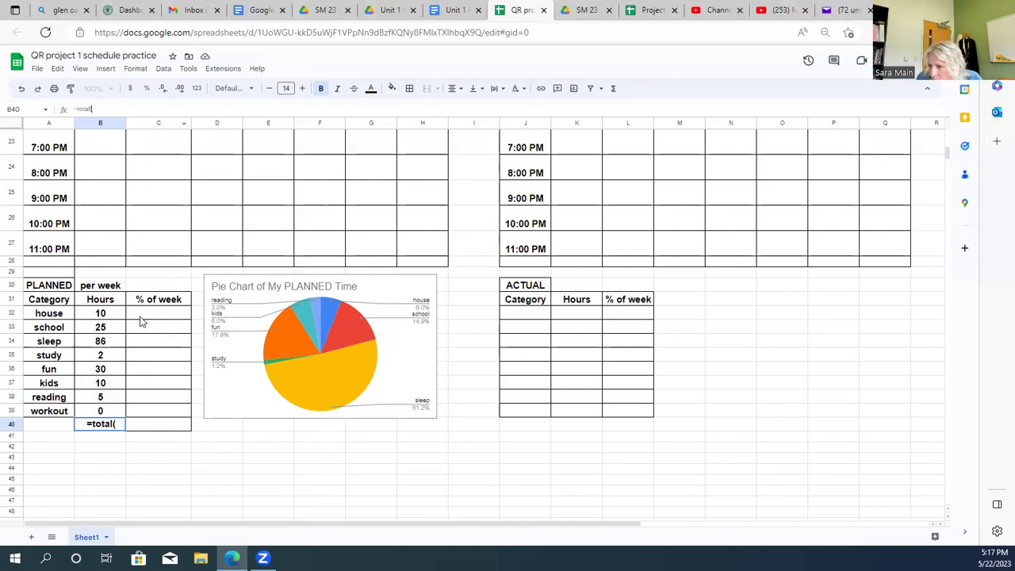
{"action": "left_click_drag", "start_coordinate": [109, 316], "coordinate": [113, 410]}
{"action": "left_click", "coordinate": [116, 460]}
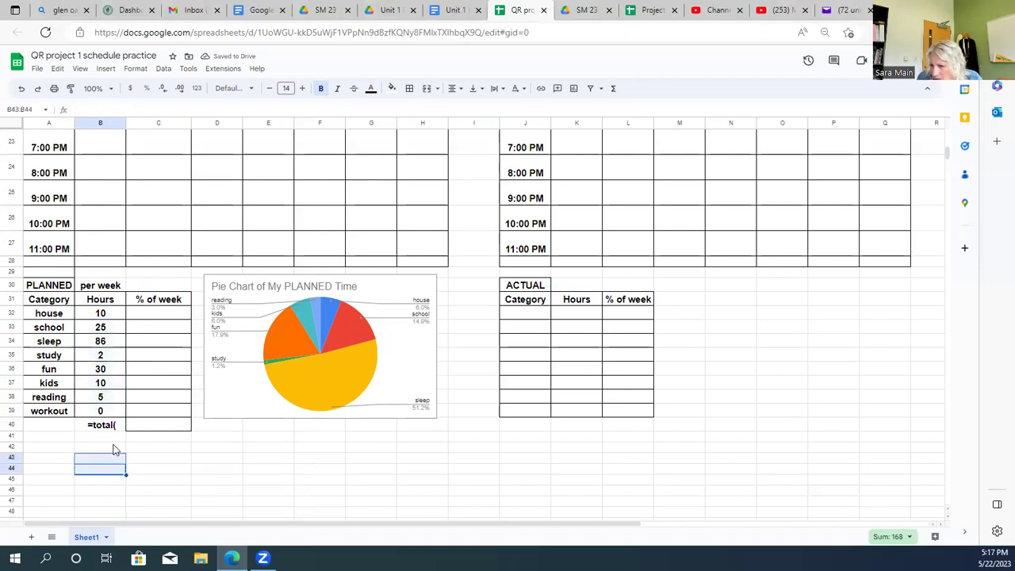
Complete the total formula in B40 with the range B32:B39 and a closing parenthesis
{"action": "left_click", "coordinate": [111, 428]}
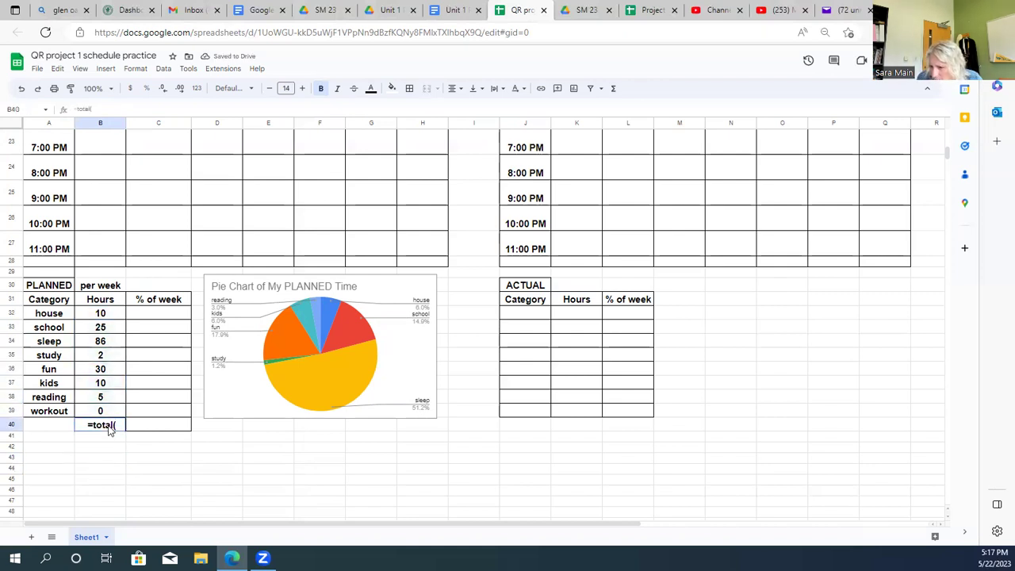
{"action": "left_click", "coordinate": [75, 109]}
{"action": "left_click", "coordinate": [82, 111]}
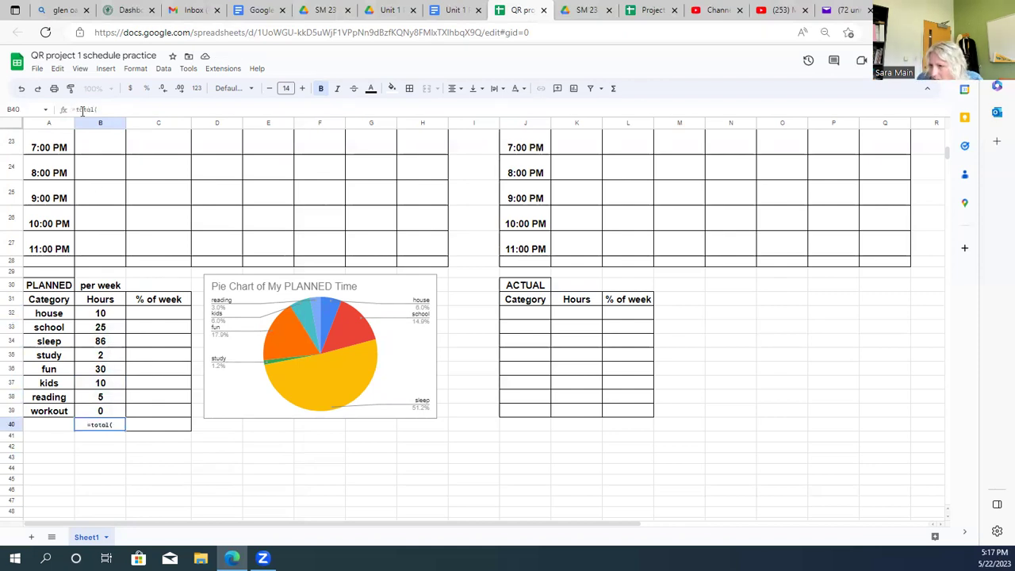
{"action": "left_click_drag", "start_coordinate": [106, 313], "coordinate": [101, 409]}
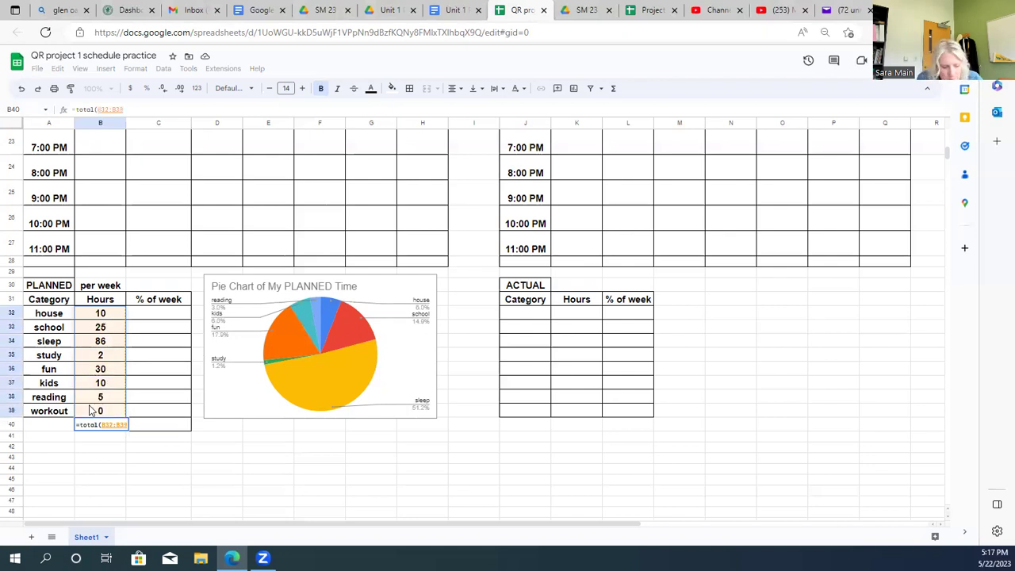
{"action": "type", "text": ")"}
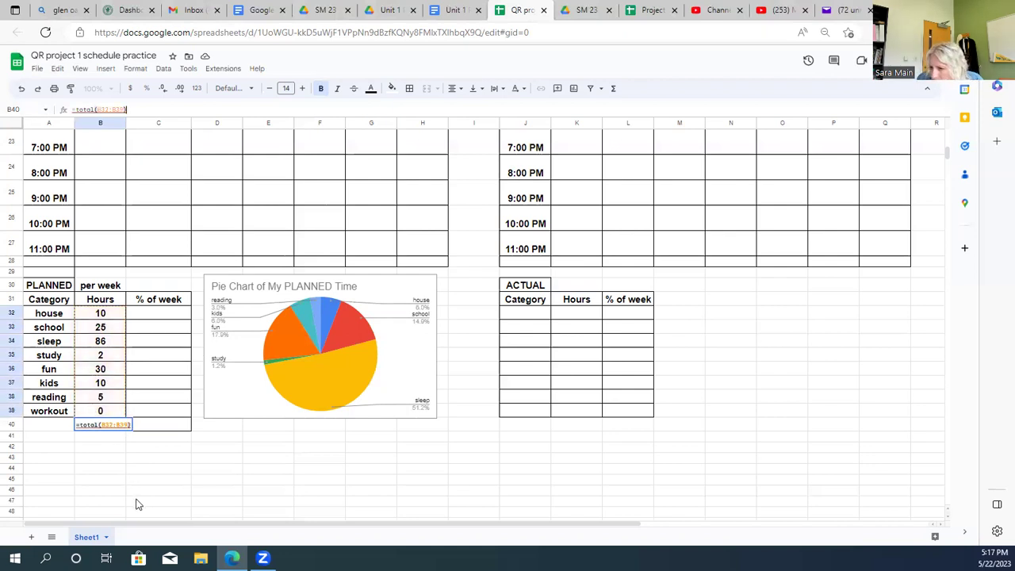
{"action": "key", "text": "Return"}
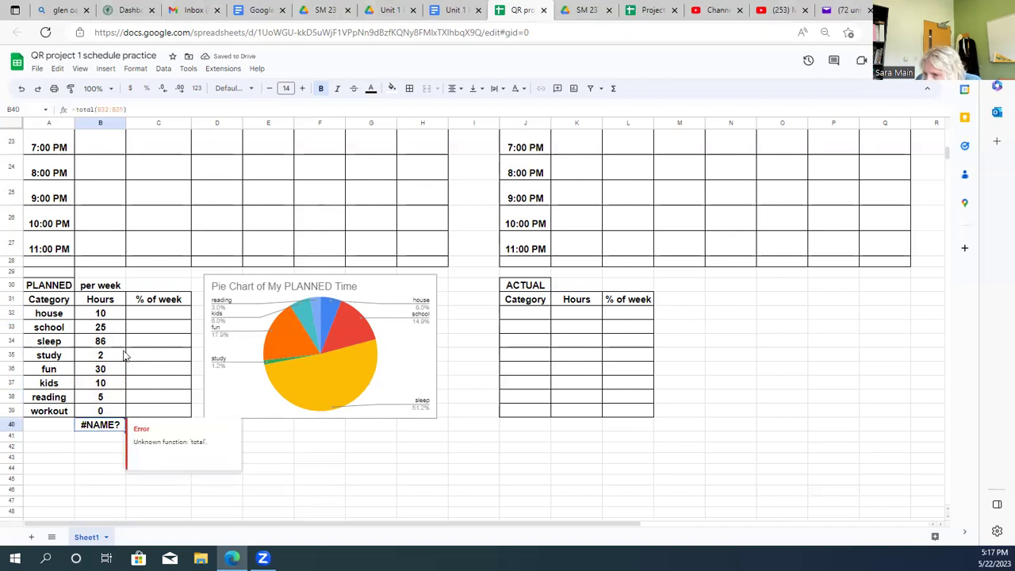
Change the function in B40 from total to SUM, so the formula is =SUM(B32:B39)
{"action": "left_click", "coordinate": [94, 109]}
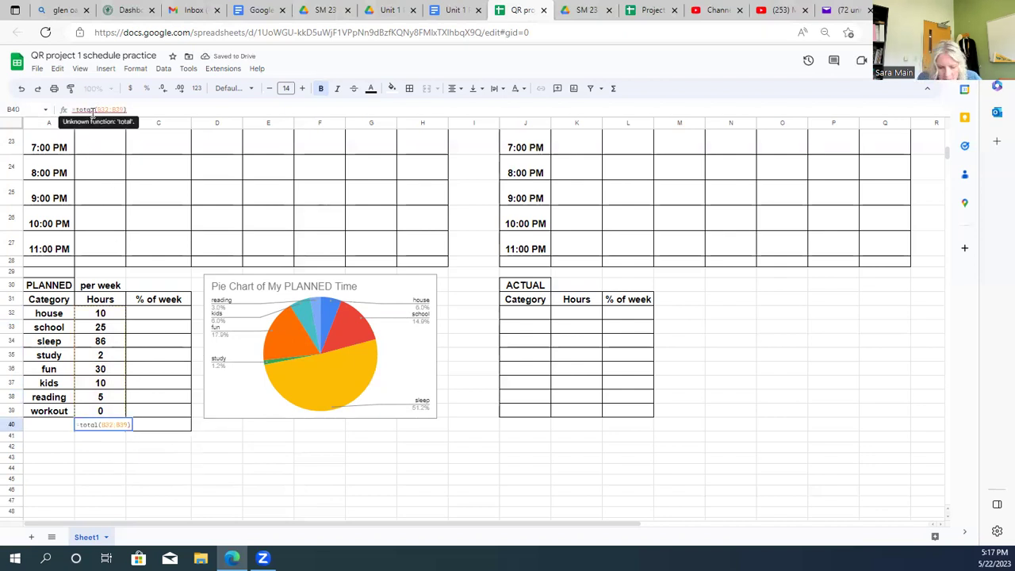
{"action": "key", "text": "BackSpace"}
{"action": "key", "text": "BackSpace"}
{"action": "key", "text": "BackSpace"}
{"action": "key", "text": "BackSpace"}
{"action": "key", "text": "BackSpace"}
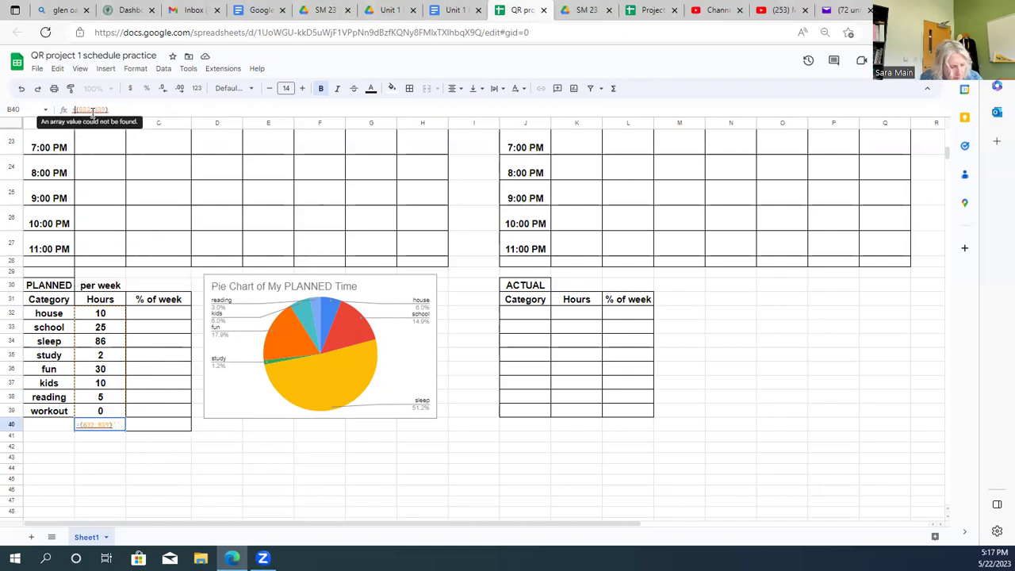
{"action": "type", "text": "sum"}
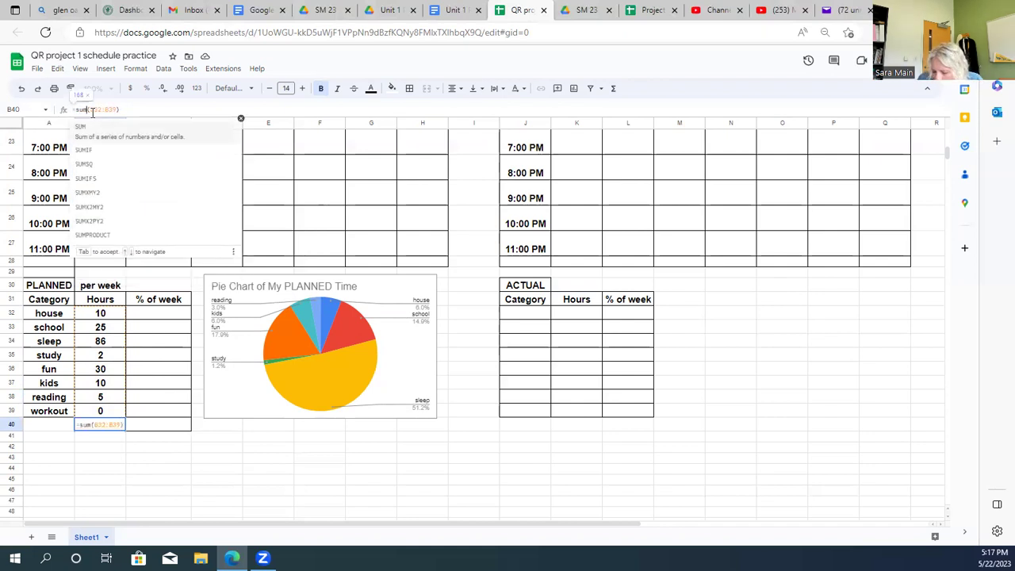
{"action": "key", "text": "Tab"}
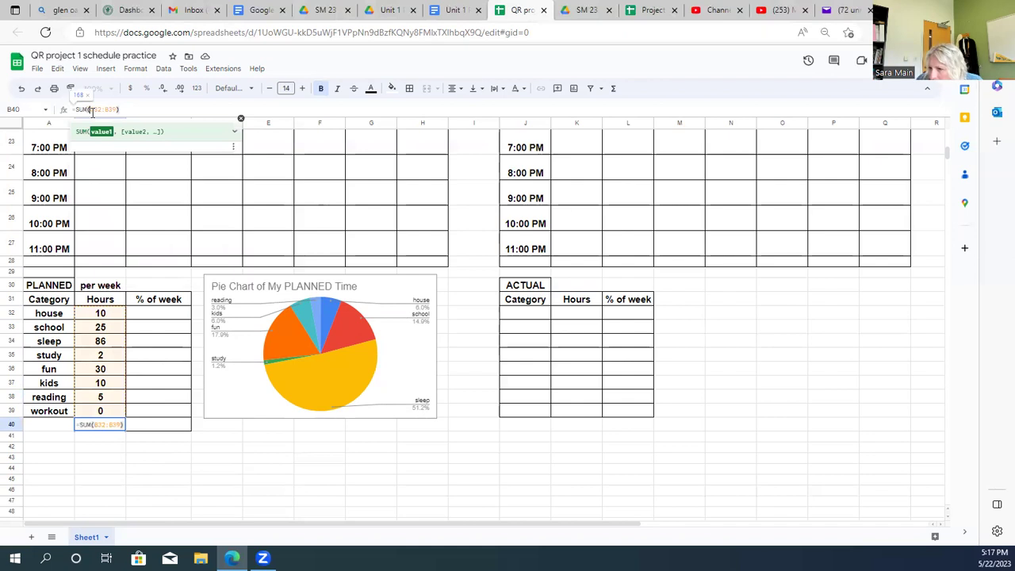
{"action": "key", "text": "Return"}
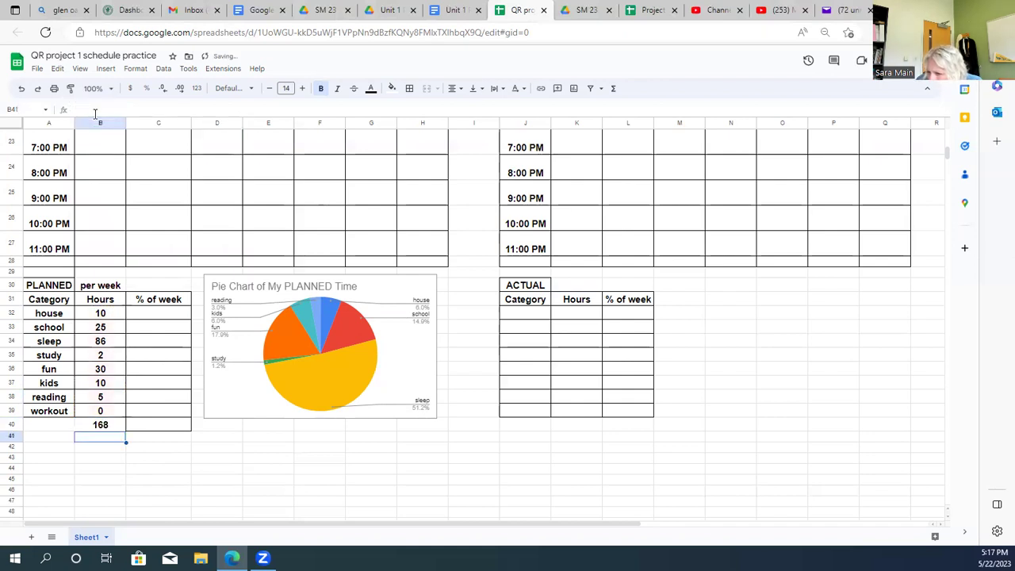
Inspect the SUM formula in the planned hours total cell B40
{"action": "left_click", "coordinate": [114, 428]}
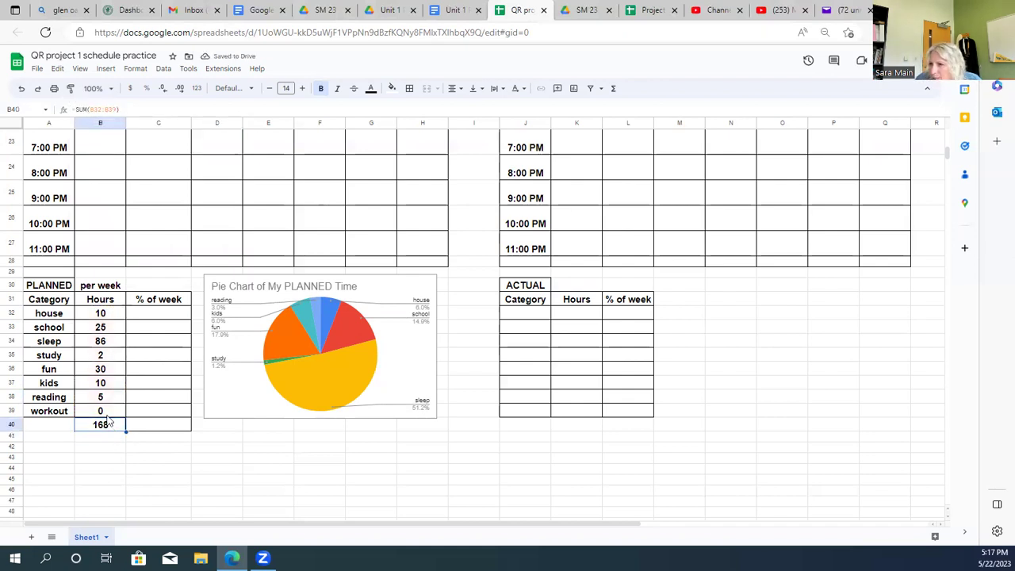
{"action": "triple_click", "coordinate": [140, 111]}
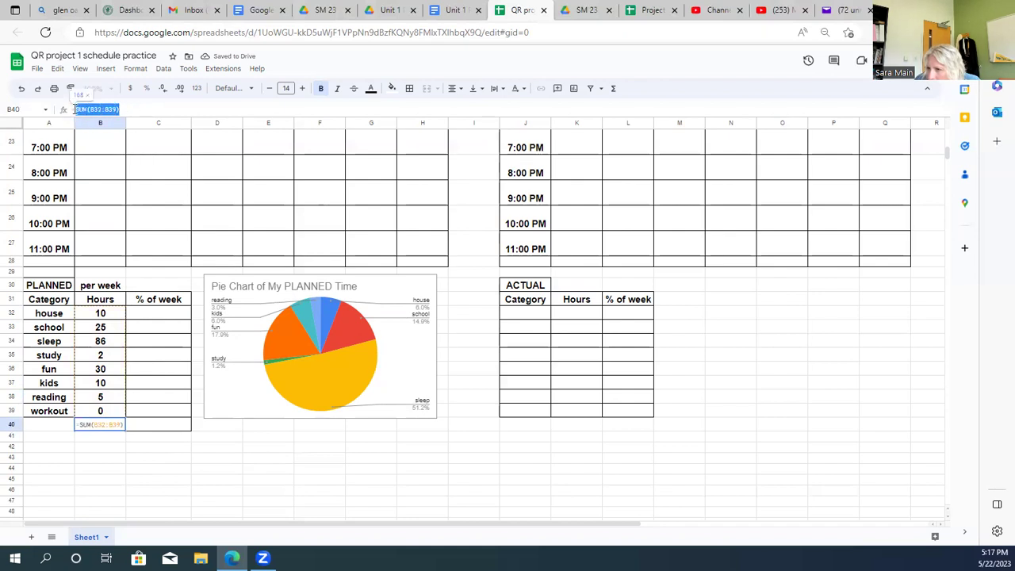
{"action": "key", "text": "Return"}
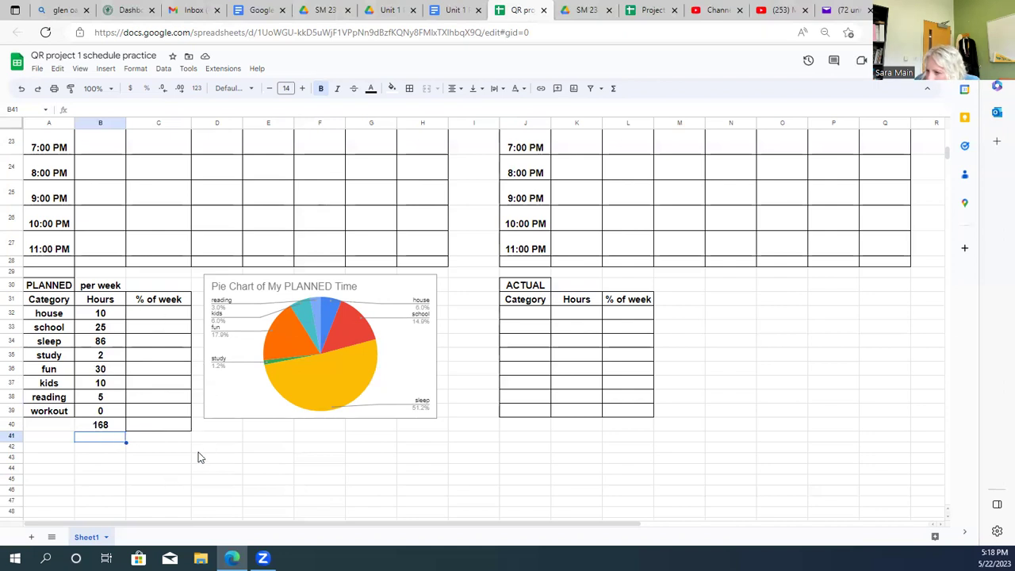
Delete the pie chart of planned time beside the PLANNED table
{"action": "left_click", "coordinate": [370, 293]}
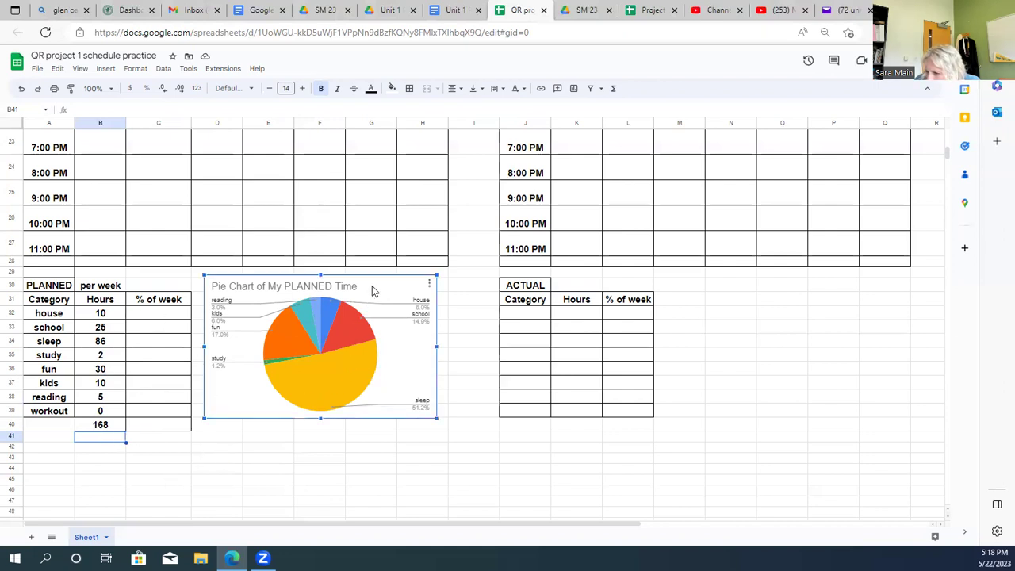
{"action": "key", "text": "Delete"}
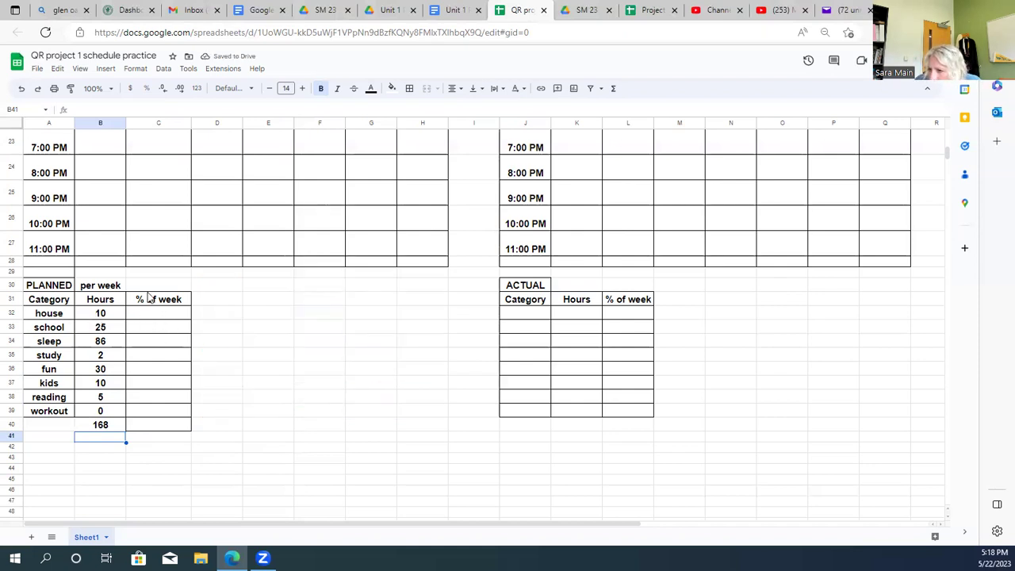
Enter the formula =B32/168 in C32 to calculate the house category's share of the week
{"action": "left_click", "coordinate": [158, 314]}
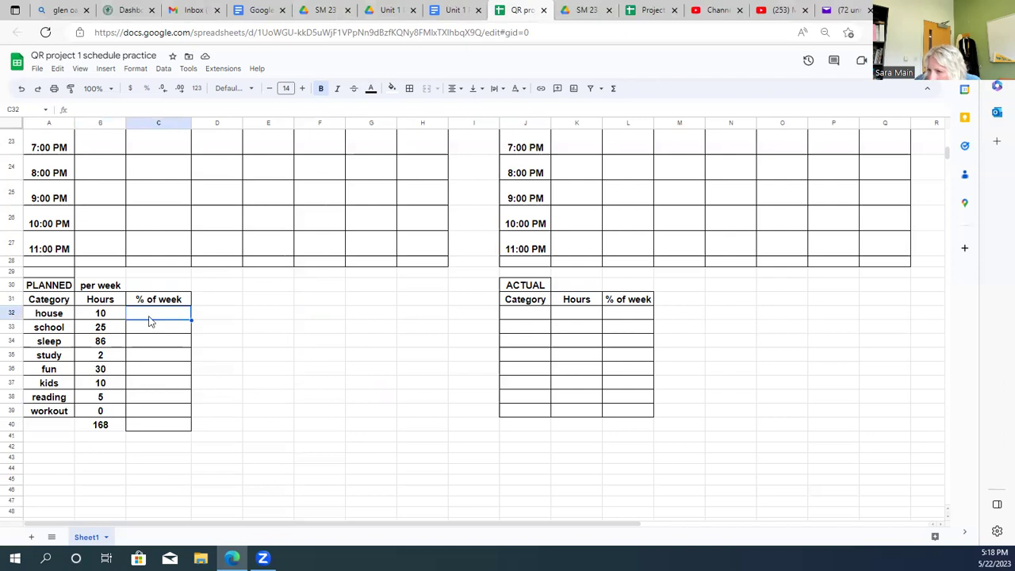
{"action": "type", "text": "="}
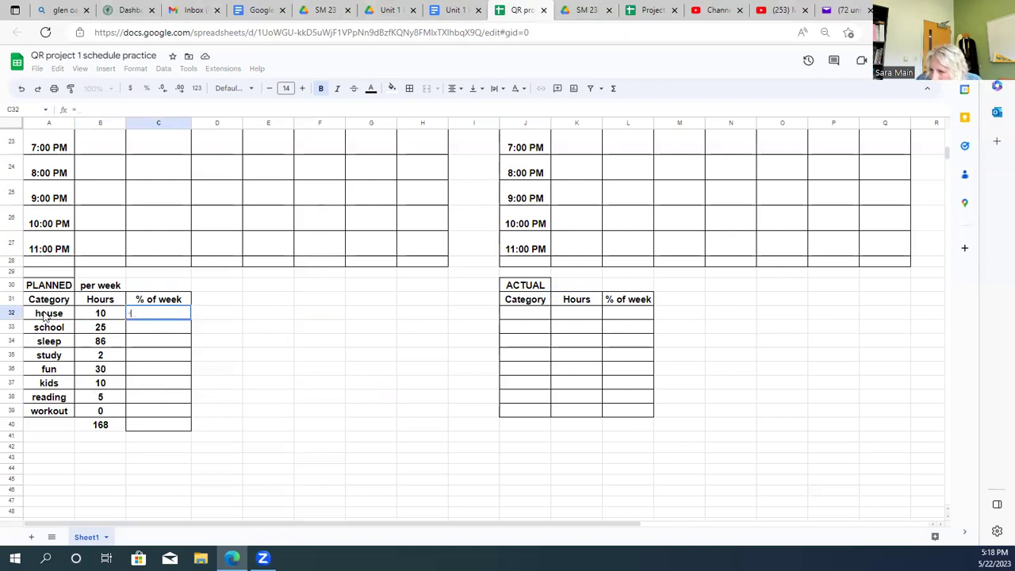
{"action": "left_click", "coordinate": [102, 315]}
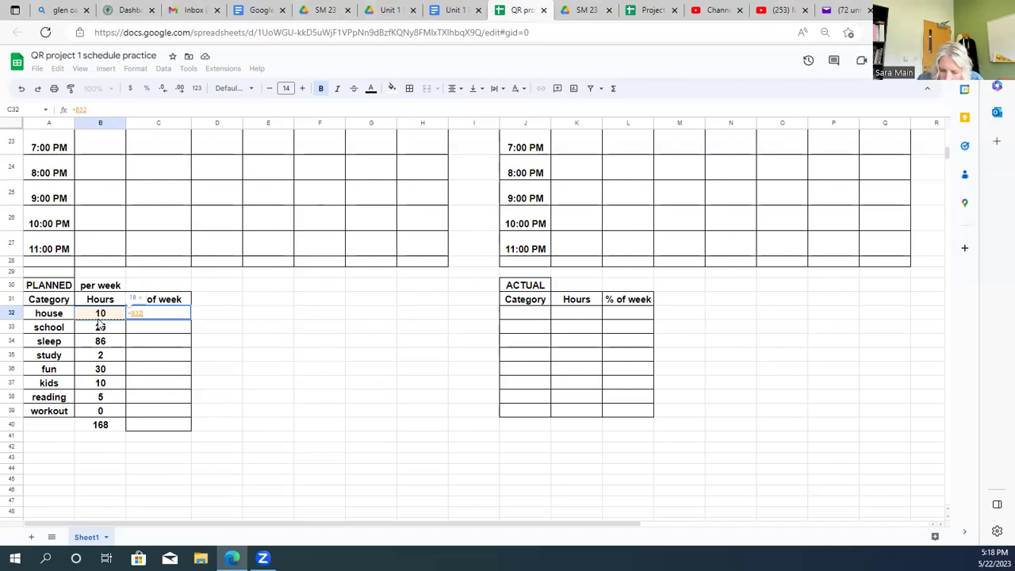
{"action": "type", "text": "/"}
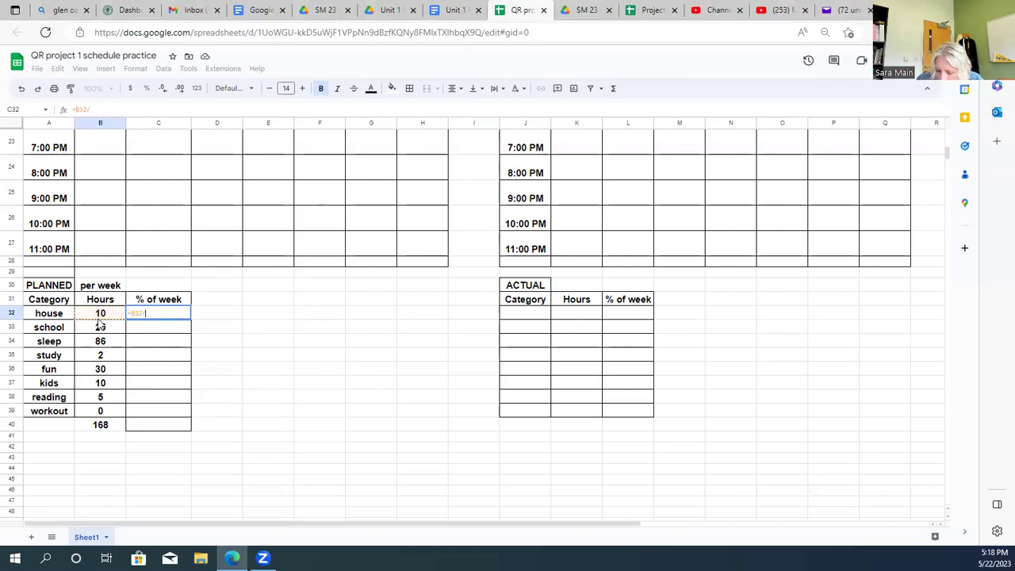
{"action": "type", "text": "168"}
{"action": "key", "text": "Return"}
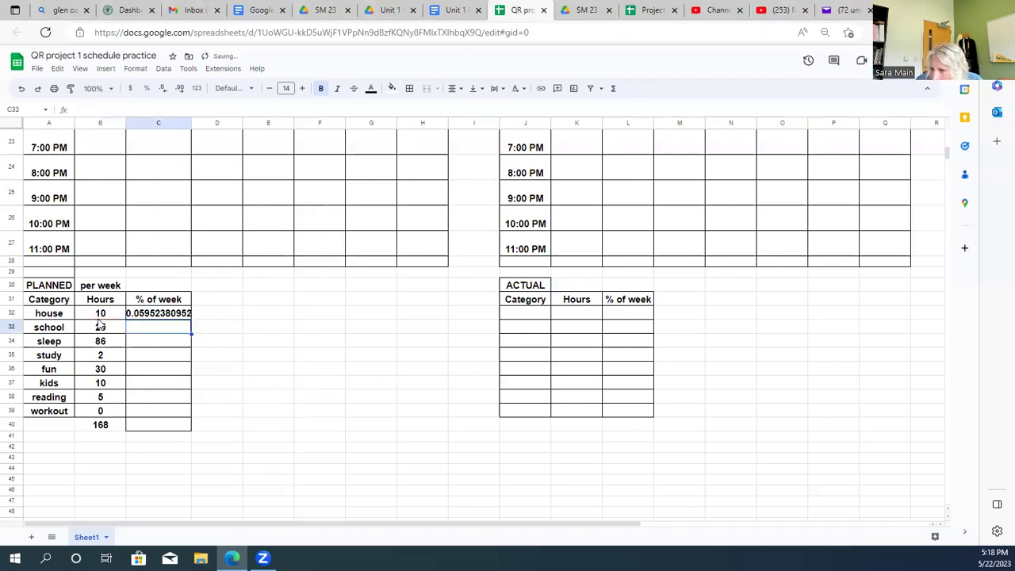
Fill the C32 formula down through C39 and format C32:C39 as percentages
{"action": "left_click", "coordinate": [153, 317]}
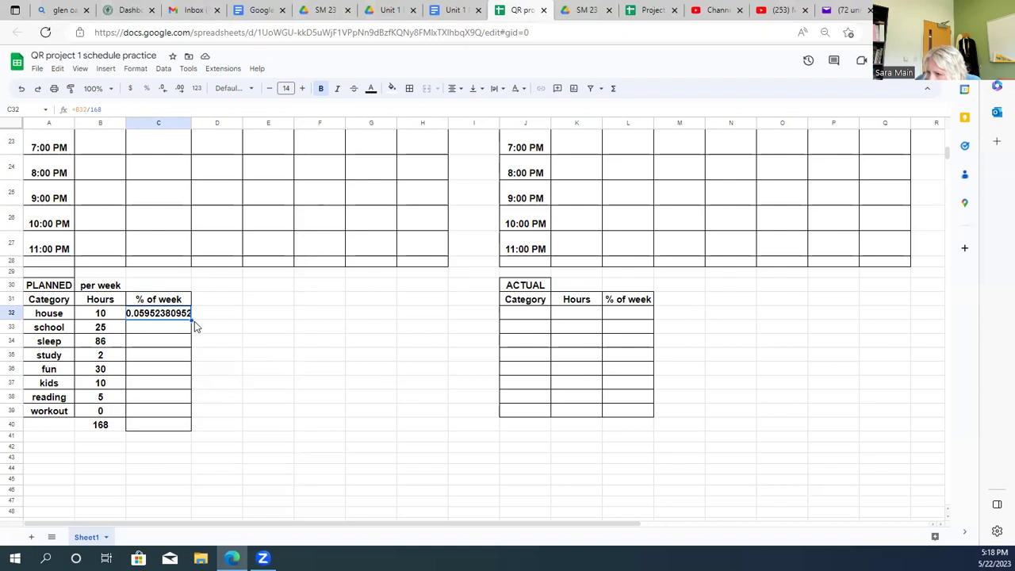
{"action": "left_click_drag", "start_coordinate": [191, 320], "coordinate": [181, 413]}
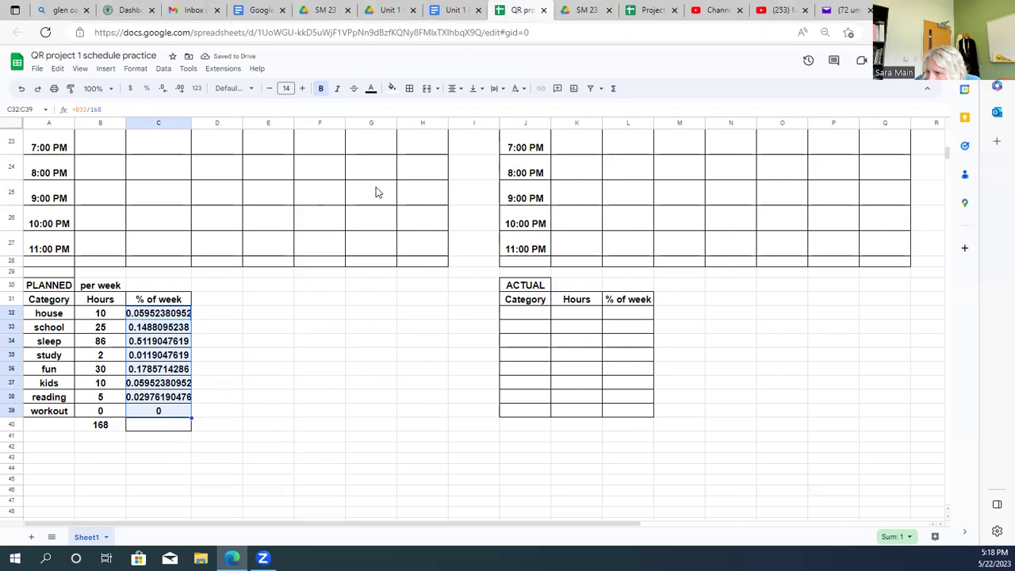
{"action": "left_click", "coordinate": [146, 89]}
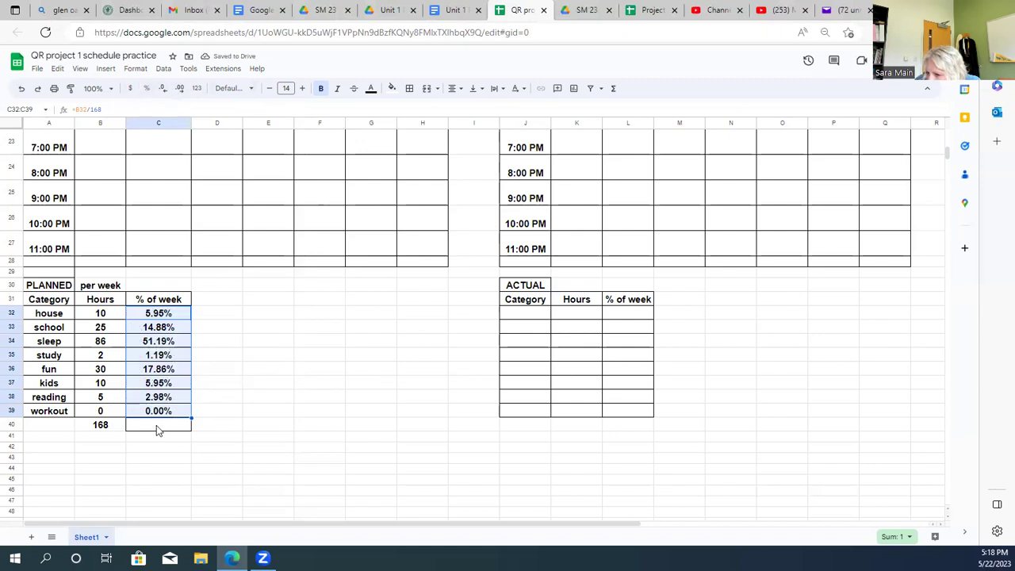
Total the percentages of the week in C40 with the formula =SUM(C32:C39)
{"action": "left_click", "coordinate": [157, 431]}
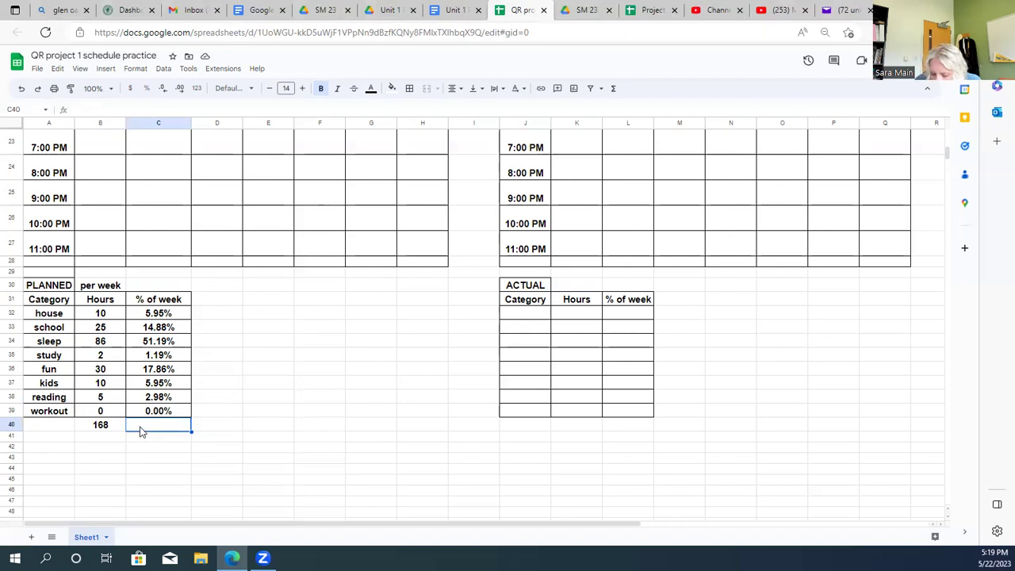
{"action": "type", "text": "="}
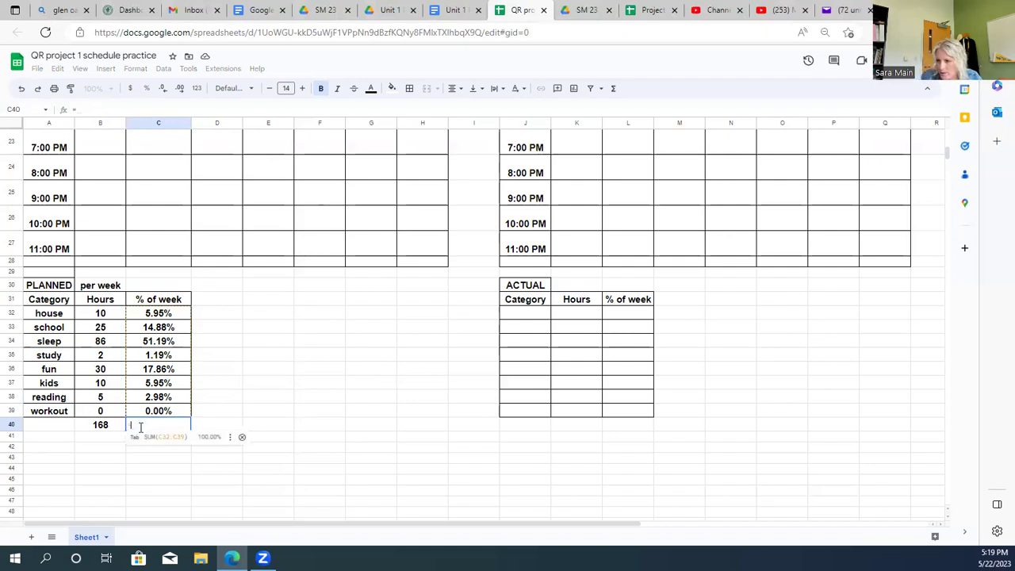
{"action": "type", "text": "sum("}
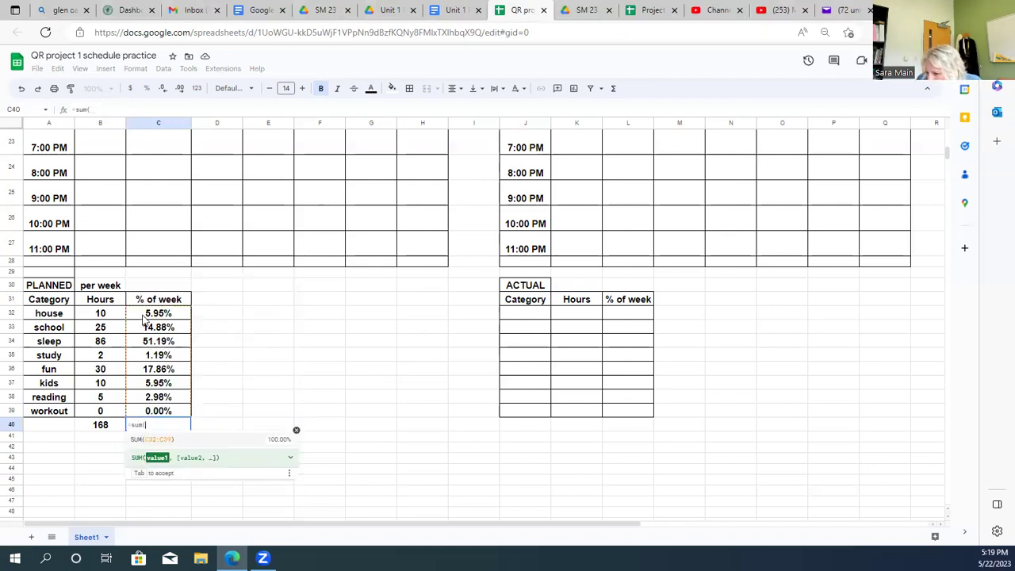
{"action": "key", "text": "Tab"}
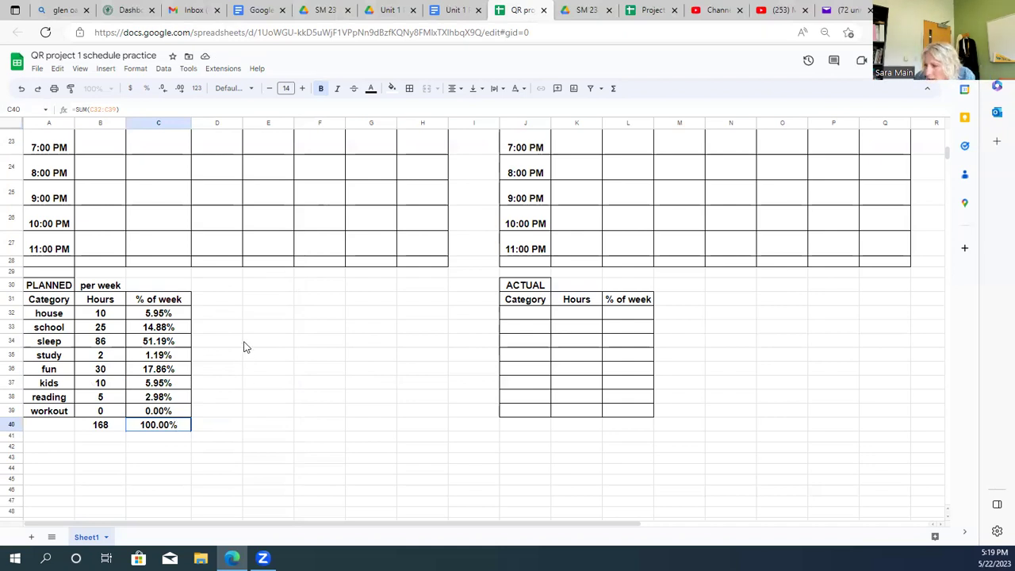
{"action": "scroll", "coordinate": [302, 295], "scroll_direction": "up", "scroll_amount": 1}
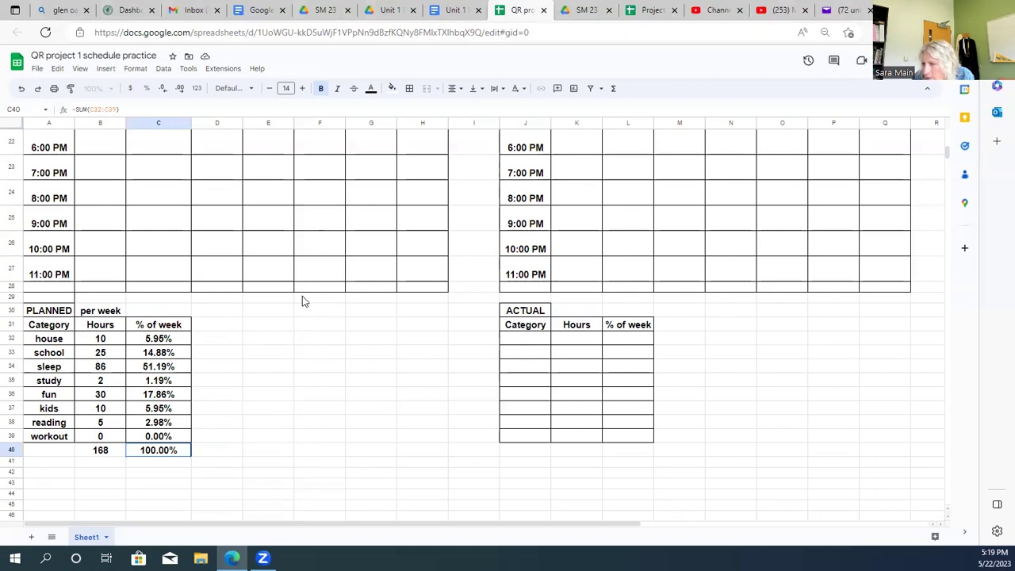
{"action": "scroll", "coordinate": [302, 296], "scroll_direction": "down", "scroll_amount": 1}
{"action": "scroll", "coordinate": [302, 300], "scroll_direction": "up", "scroll_amount": 10}
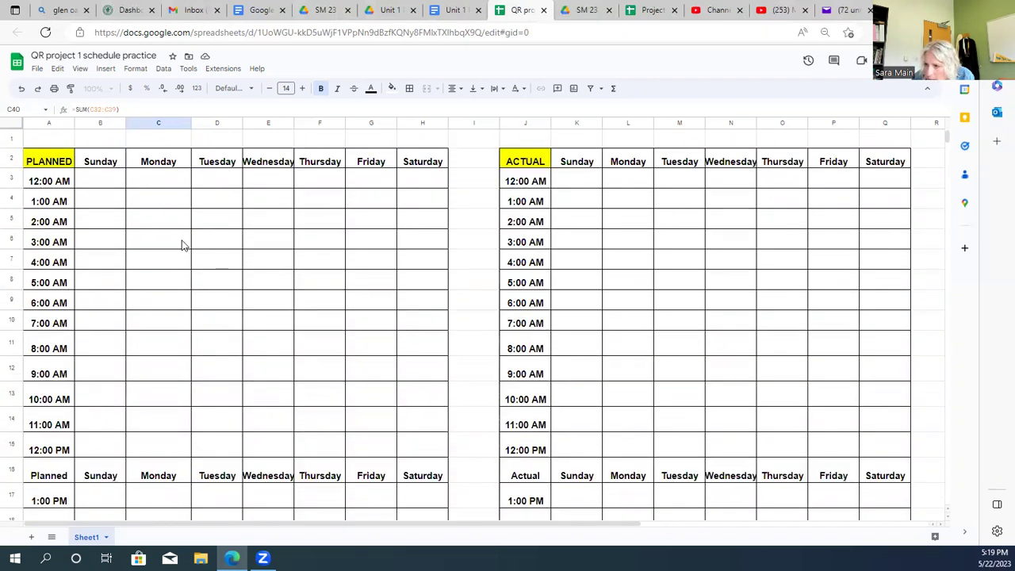
{"action": "scroll", "coordinate": [313, 342], "scroll_direction": "down", "scroll_amount": 2}
{"action": "scroll", "coordinate": [314, 341], "scroll_direction": "up", "scroll_amount": 2}
{"action": "scroll", "coordinate": [267, 286], "scroll_direction": "down", "scroll_amount": 10}
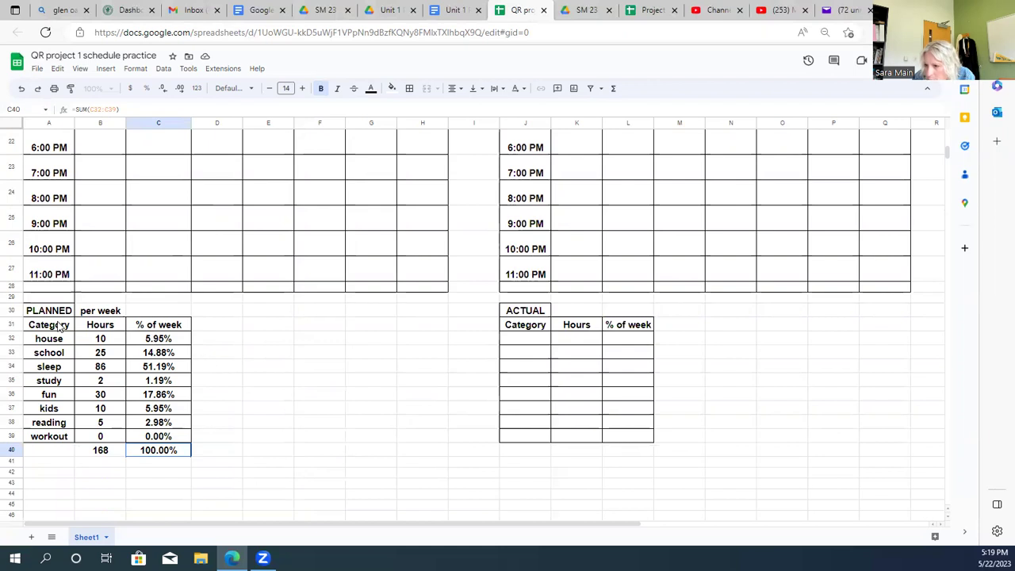
Insert a pie chart of A31:B39, shrink it slightly, and place it between the PLANNED and ACTUAL tables
{"action": "left_click_drag", "start_coordinate": [56, 325], "coordinate": [101, 442]}
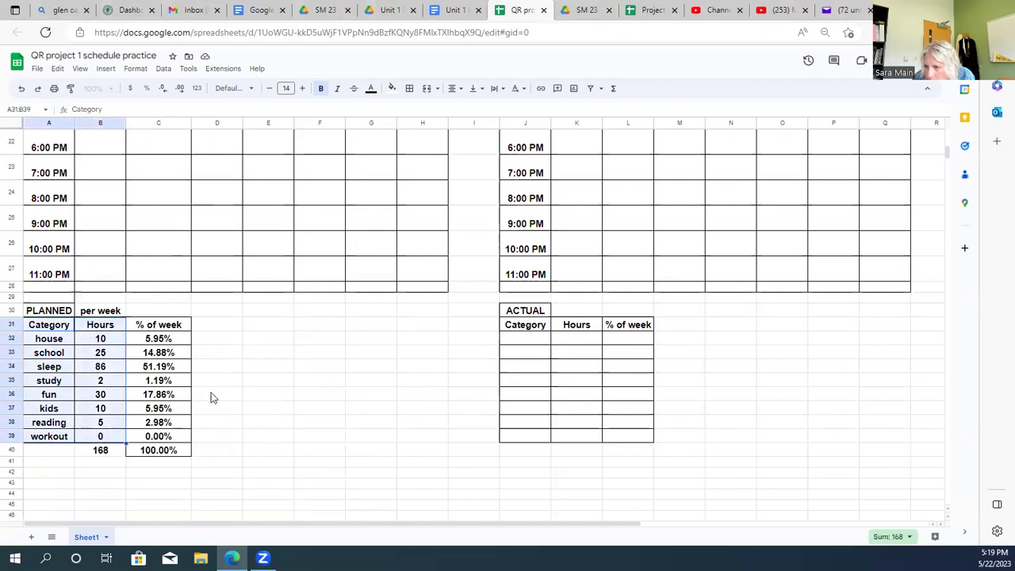
{"action": "left_click", "coordinate": [105, 68]}
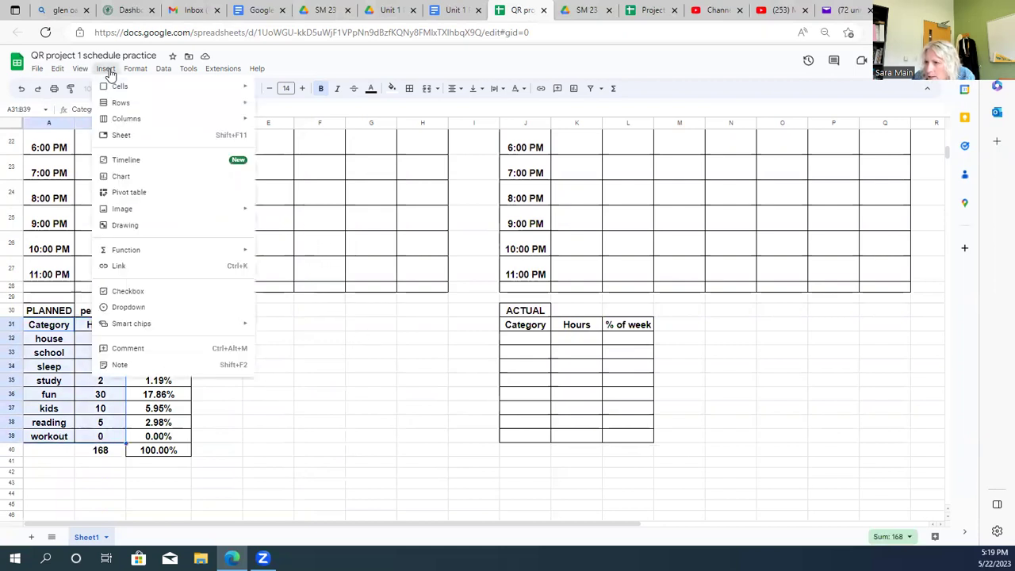
{"action": "left_click", "coordinate": [135, 178]}
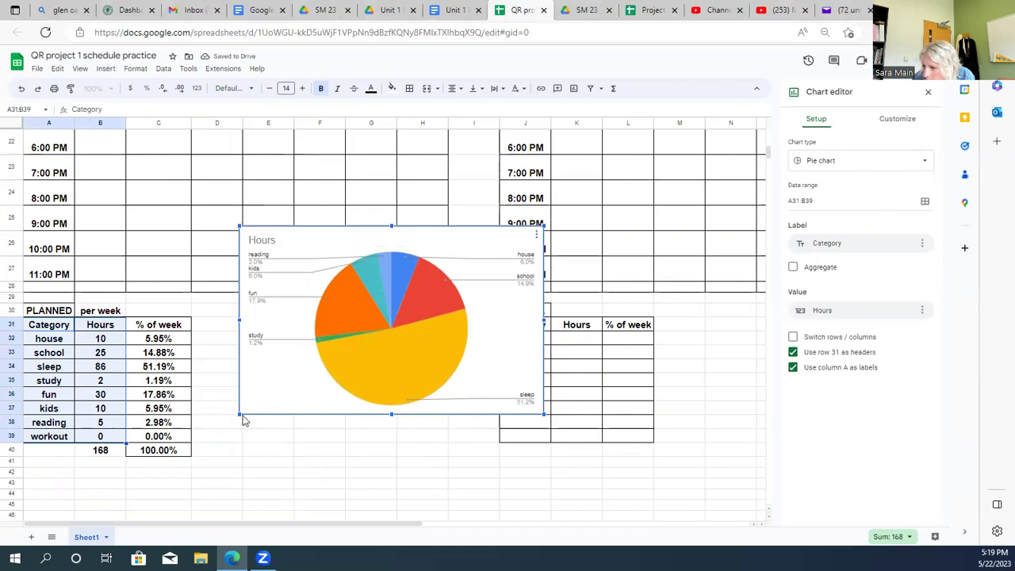
{"action": "left_click_drag", "start_coordinate": [239, 413], "coordinate": [270, 397]}
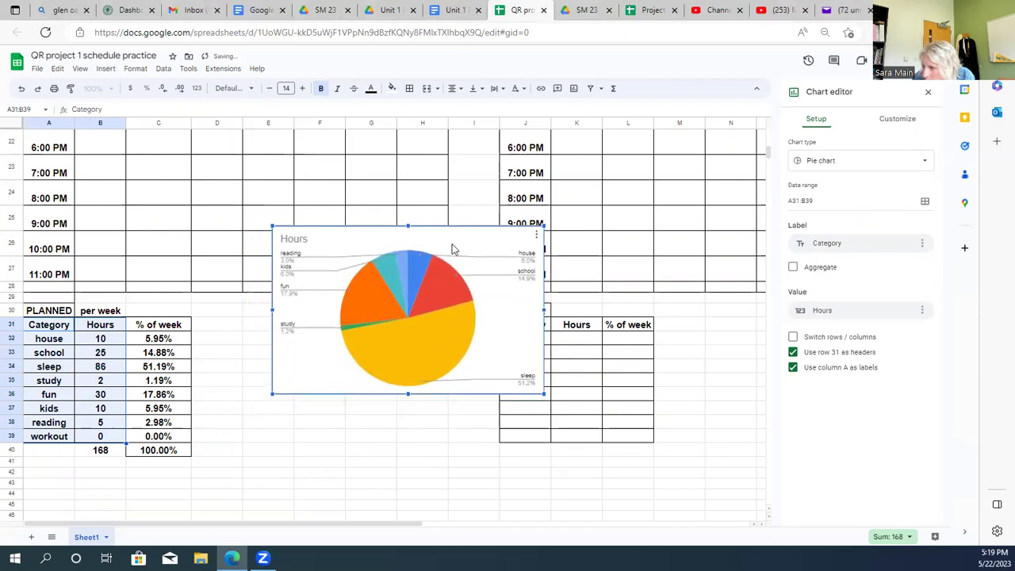
{"action": "left_click_drag", "start_coordinate": [445, 237], "coordinate": [377, 315]}
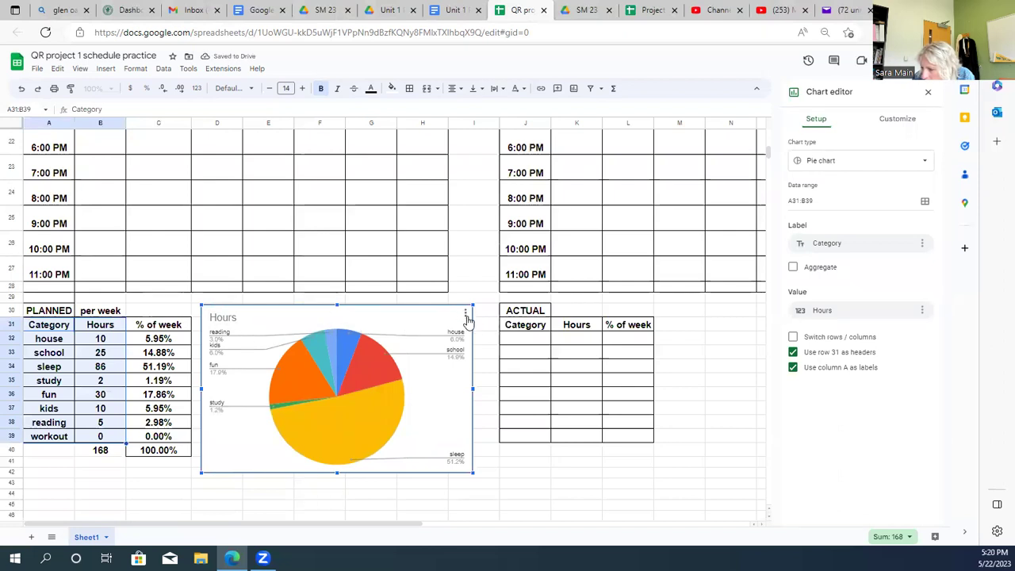
Set the pie chart's title to "My Planned Hours"
{"action": "left_click", "coordinate": [465, 316]}
{"action": "left_click", "coordinate": [469, 329]}
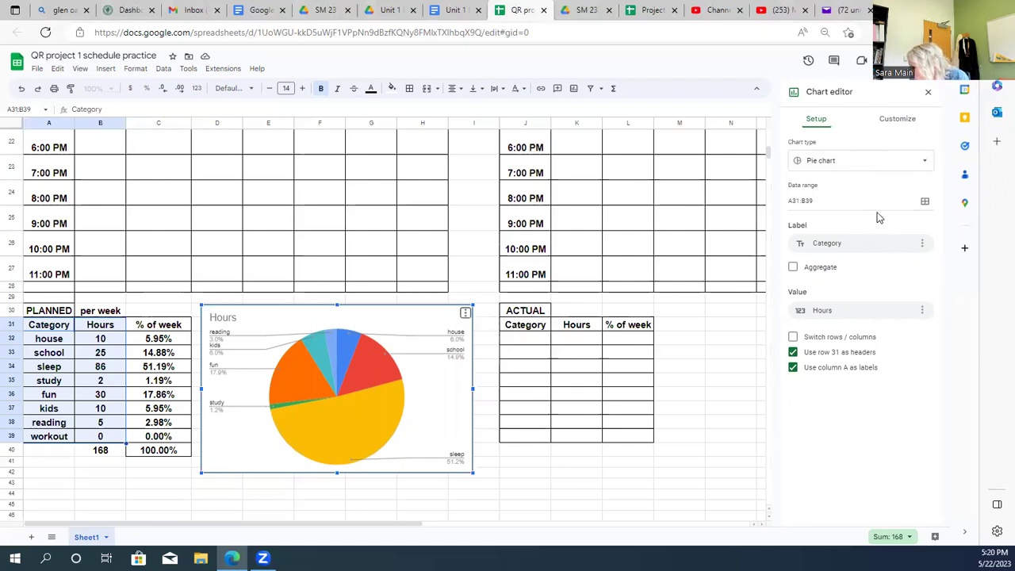
{"action": "left_click", "coordinate": [897, 120]}
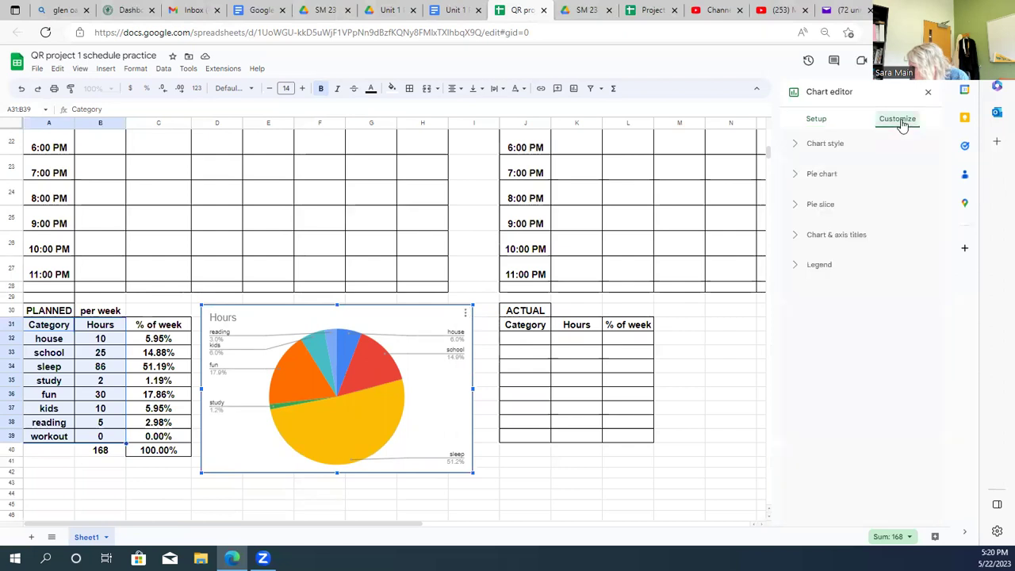
{"action": "left_click", "coordinate": [802, 236]}
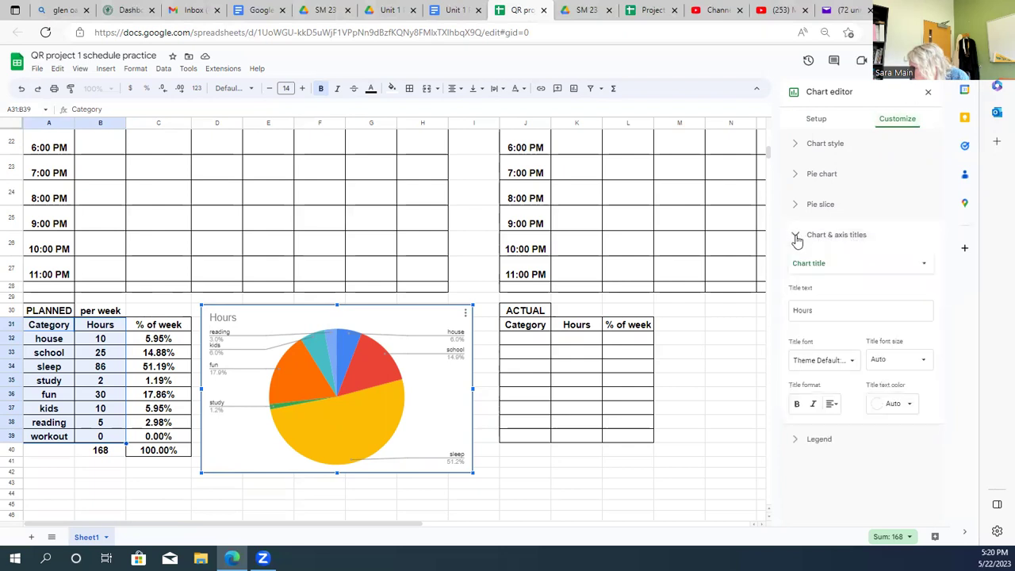
{"action": "left_click", "coordinate": [825, 310]}
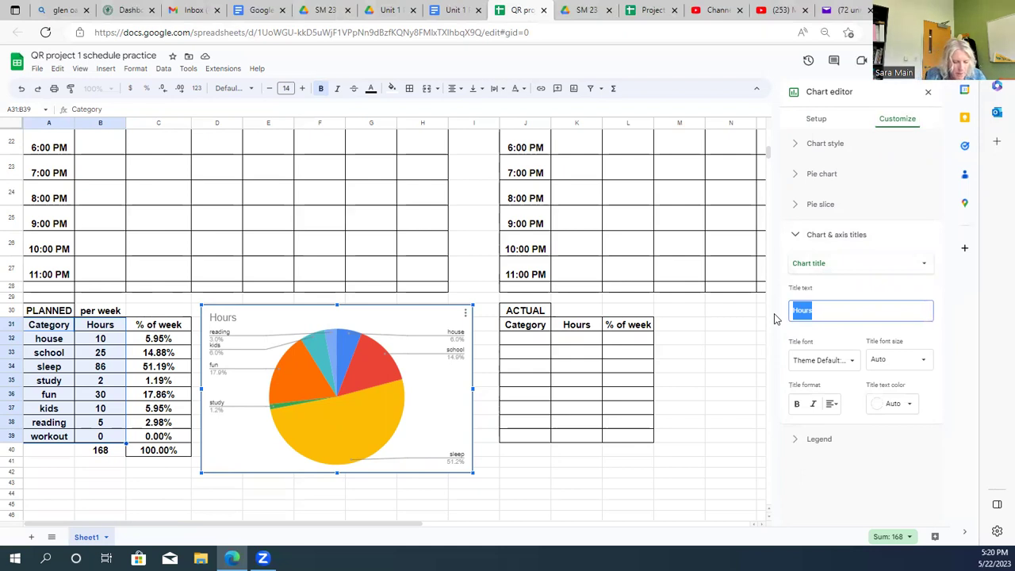
{"action": "type", "text": "My O"}
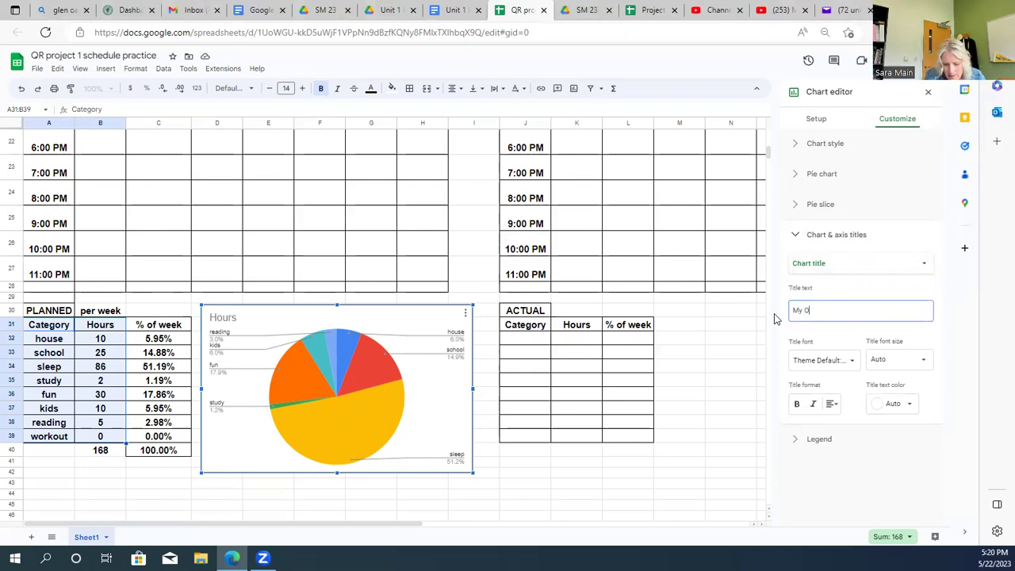
{"action": "key", "text": "BackSpace"}
{"action": "type", "text": "Planned H"}
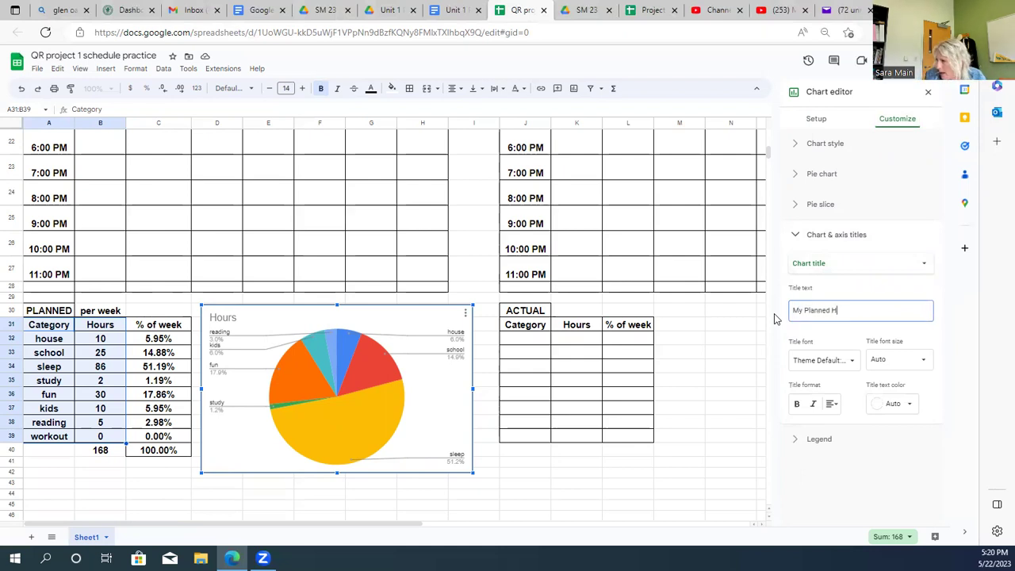
{"action": "type", "text": "ours"}
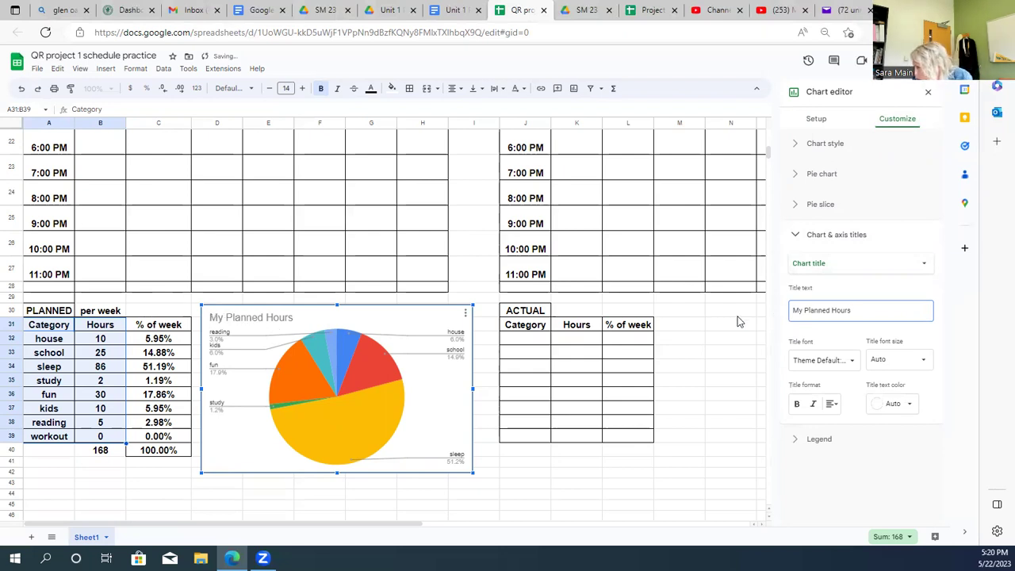
Replace the pie chart's title with "How I planned My weel"
{"action": "key", "text": "BackSpace"}
{"action": "key", "text": "BackSpace"}
{"action": "key", "text": "BackSpace"}
{"action": "key", "text": "BackSpace"}
{"action": "key", "text": "BackSpace"}
{"action": "key", "text": "BackSpace"}
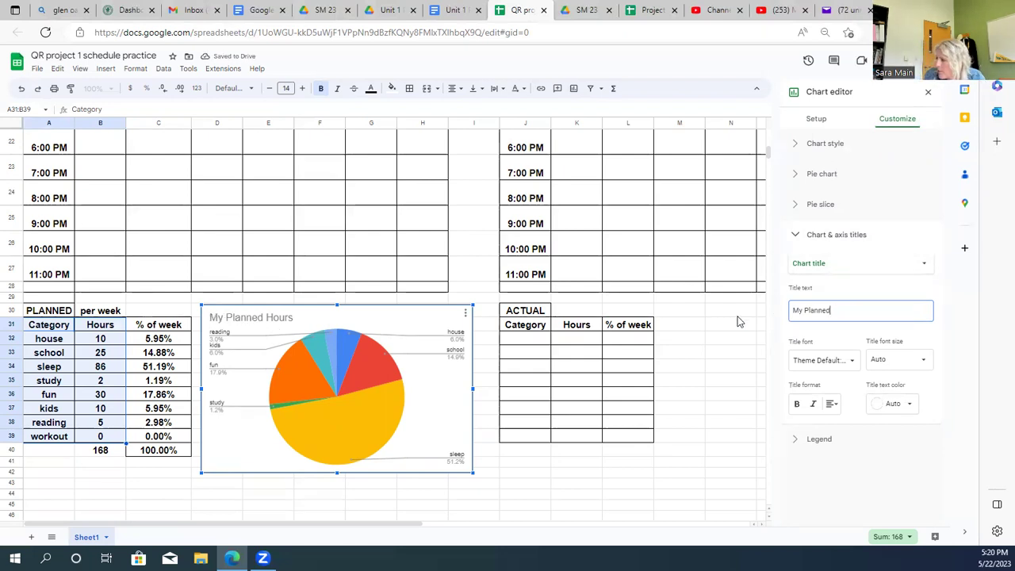
{"action": "key", "text": "BackSpace"}
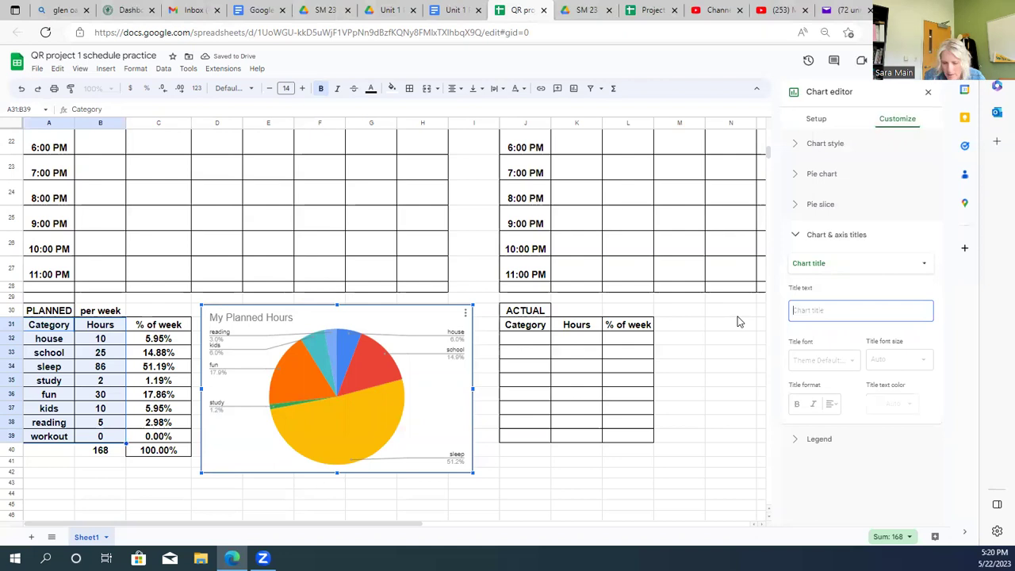
{"action": "type", "text": "How I pla"}
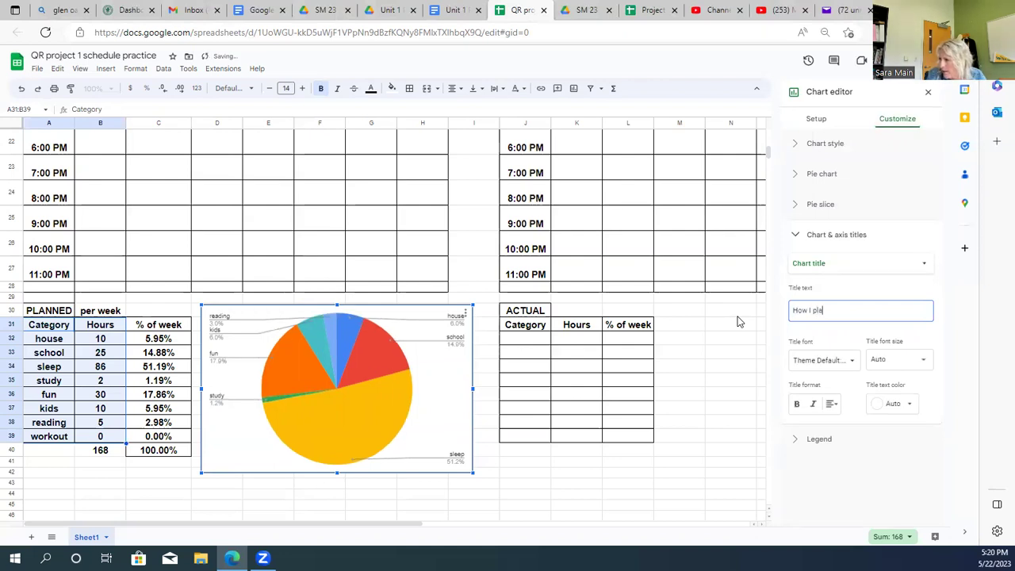
{"action": "type", "text": "nned My w"}
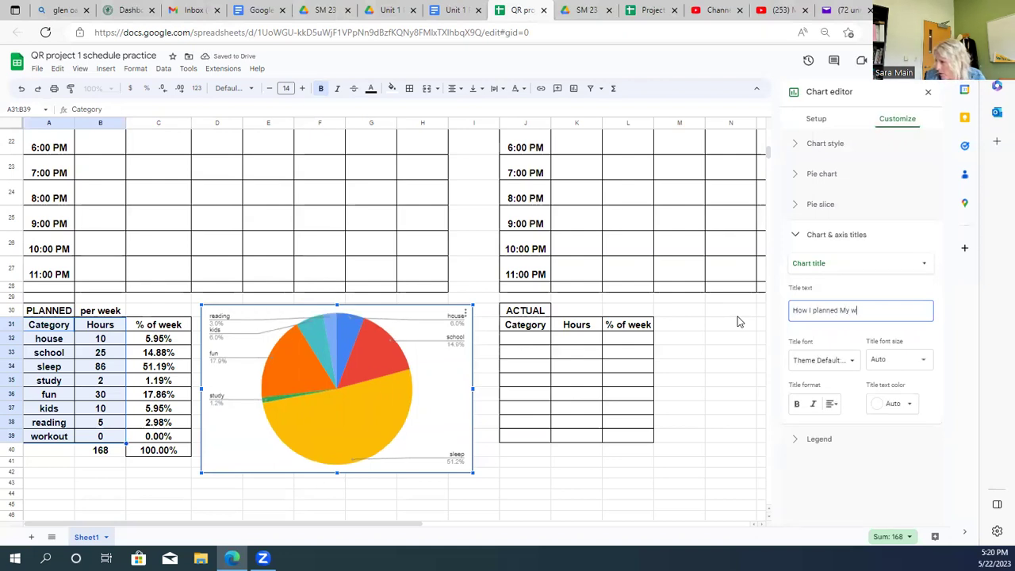
{"action": "type", "text": "eel"}
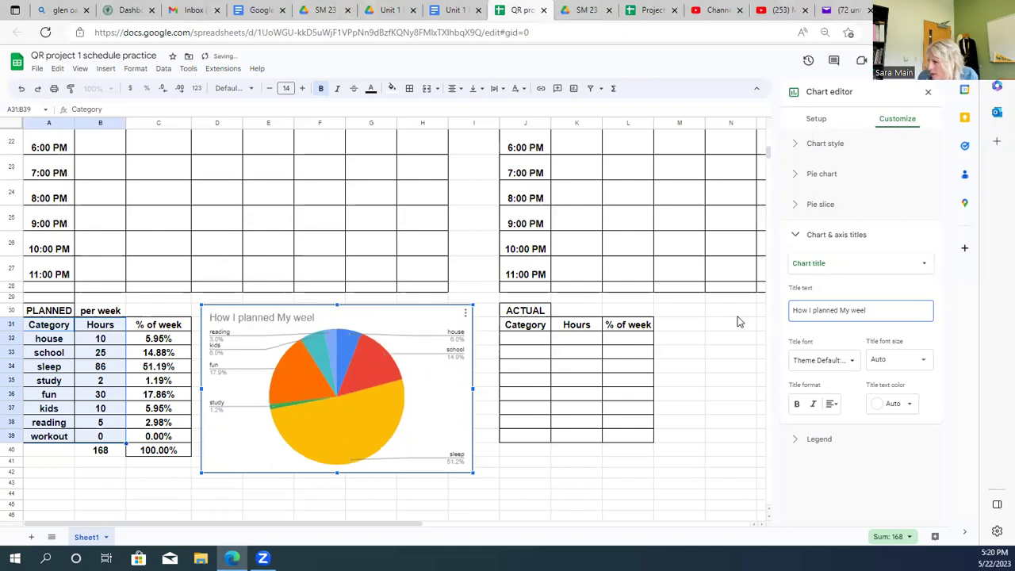
{"action": "left_click", "coordinate": [673, 436]}
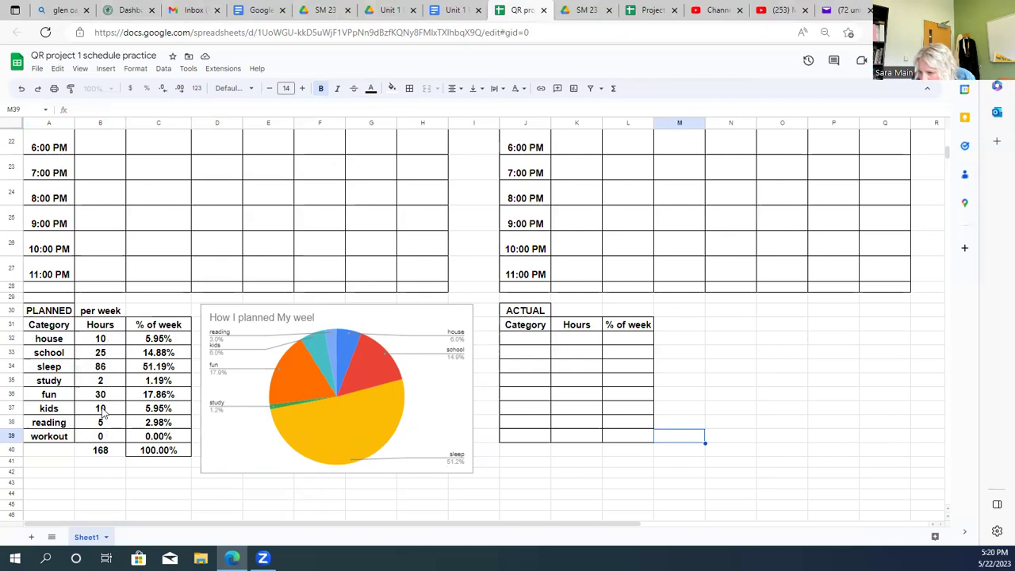
Correct the last word of the pie chart's title so it reads "How I planned My week"
{"action": "left_click", "coordinate": [316, 322]}
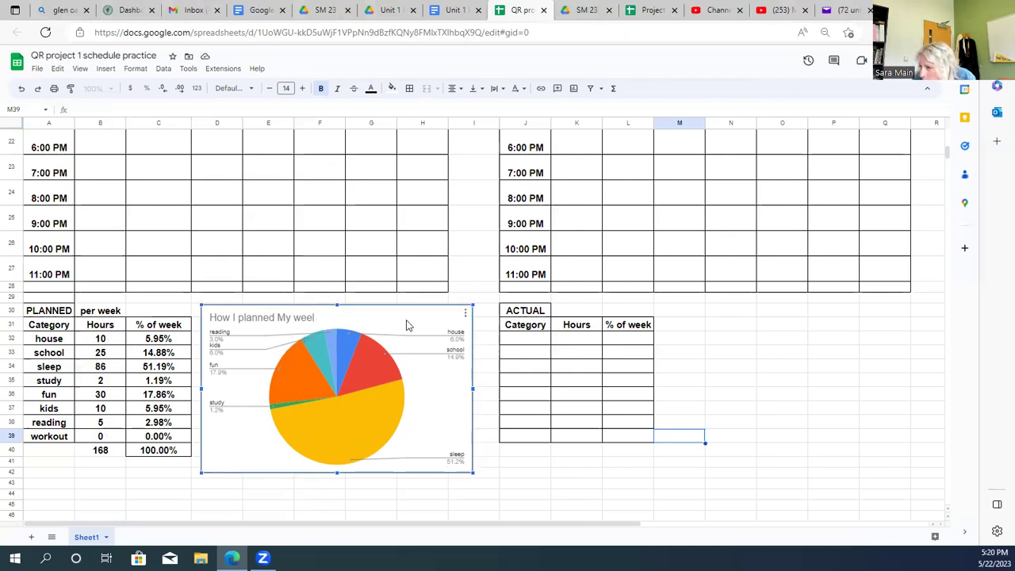
{"action": "left_click", "coordinate": [465, 314]}
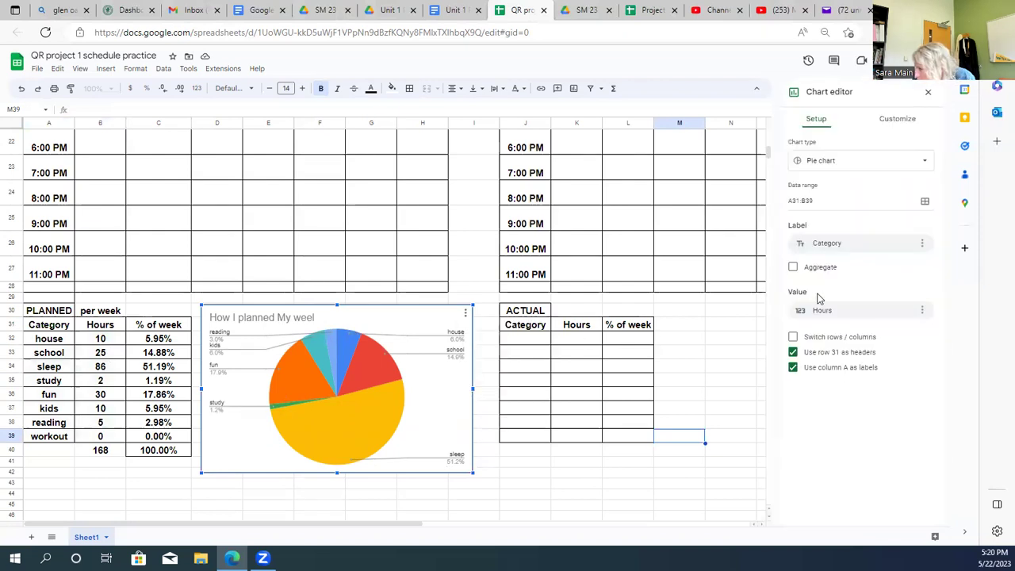
{"action": "left_click", "coordinate": [896, 121]}
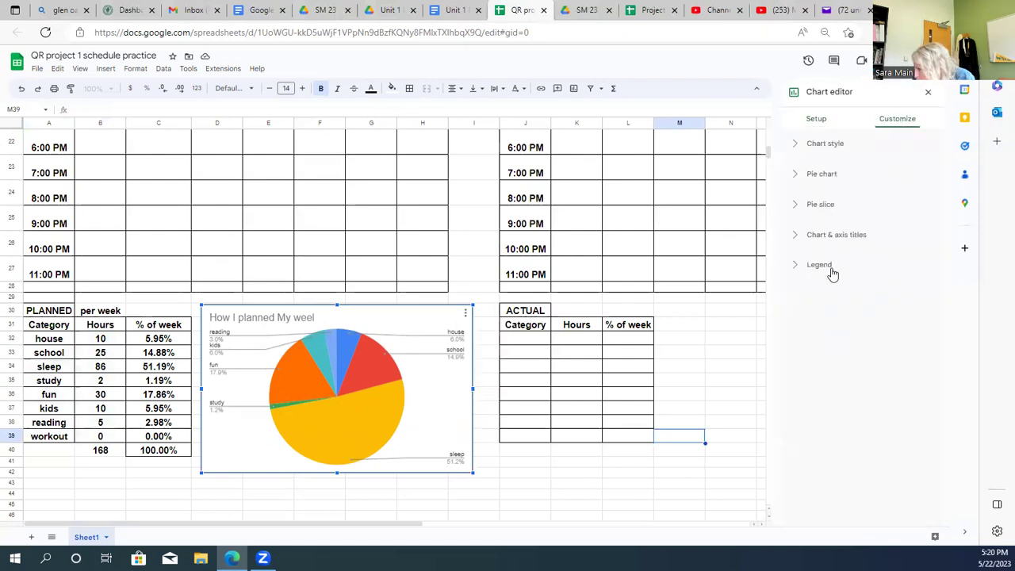
{"action": "left_click", "coordinate": [831, 237]}
{"action": "left_click", "coordinate": [878, 310]}
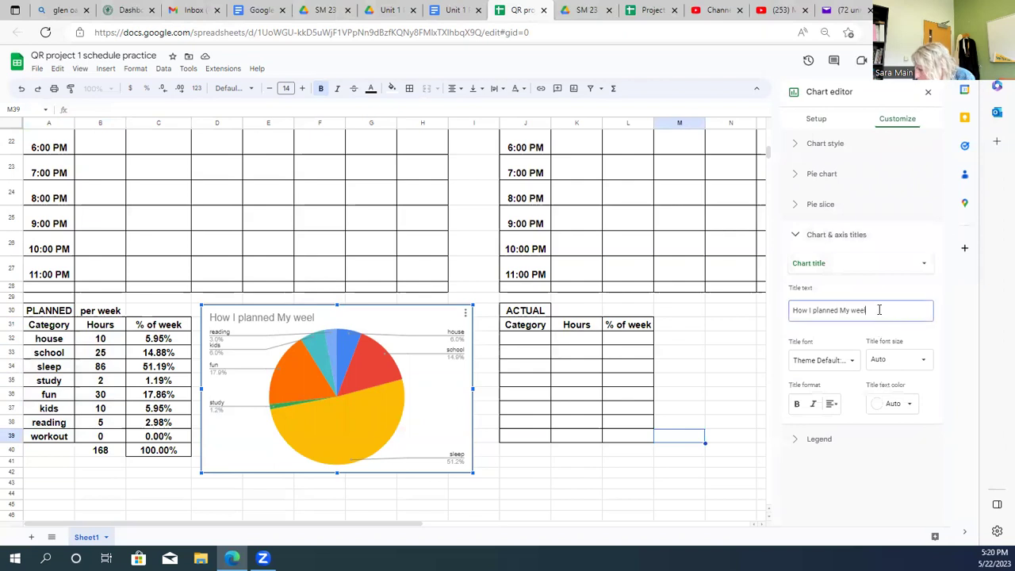
{"action": "type", "text": "k"}
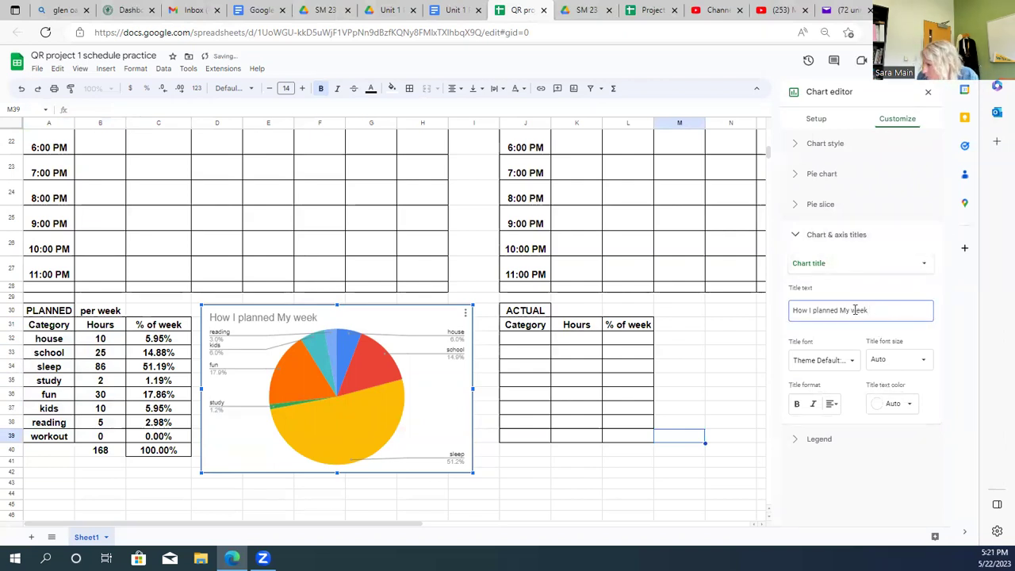
{"action": "left_click", "coordinate": [796, 471]}
{"action": "left_click", "coordinate": [652, 495]}
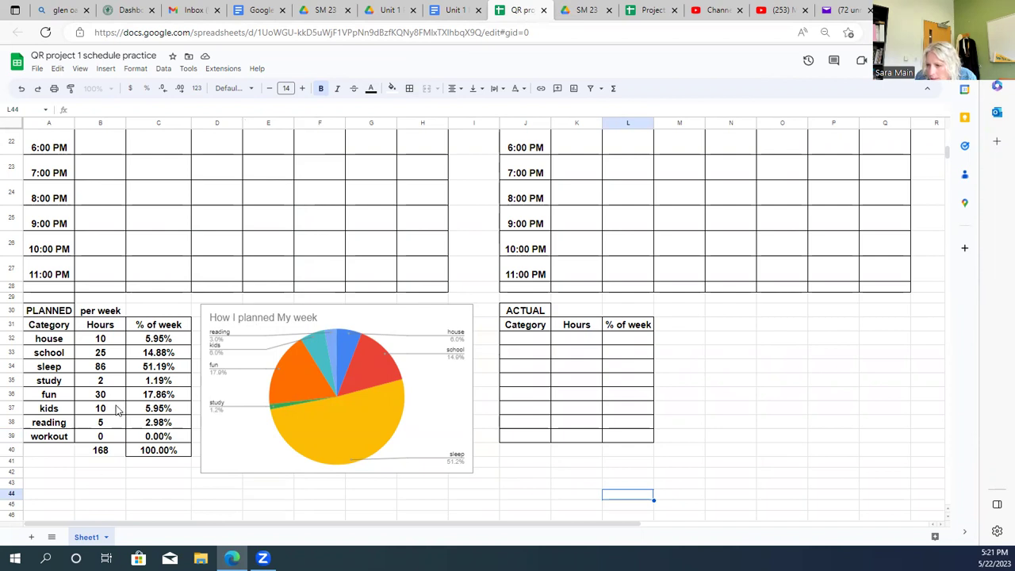
{"action": "scroll", "coordinate": [662, 317], "scroll_direction": "up", "scroll_amount": 5}
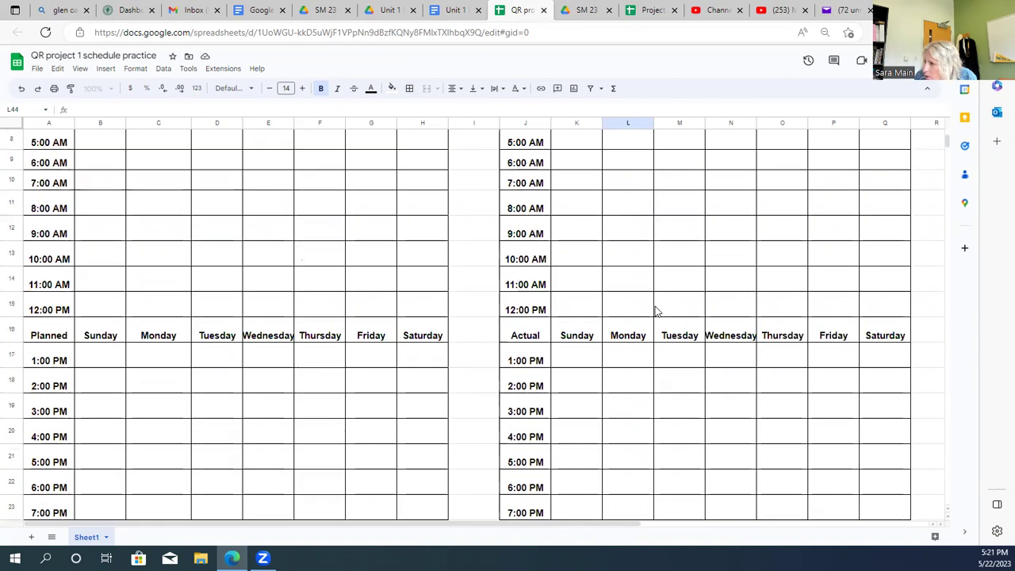
{"action": "scroll", "coordinate": [655, 311], "scroll_direction": "up", "scroll_amount": 3}
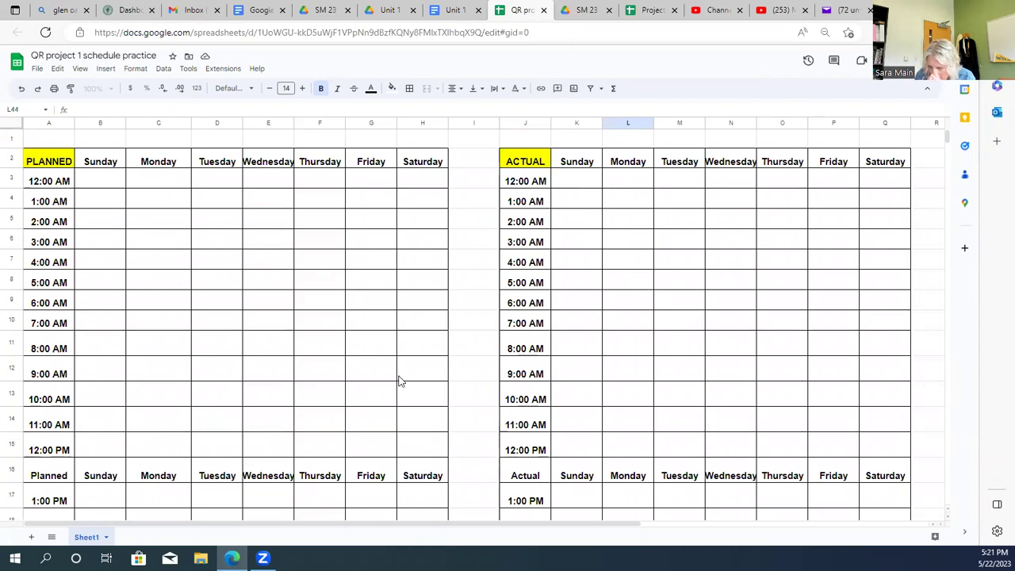
{"action": "scroll", "coordinate": [641, 324], "scroll_direction": "down", "scroll_amount": 7}
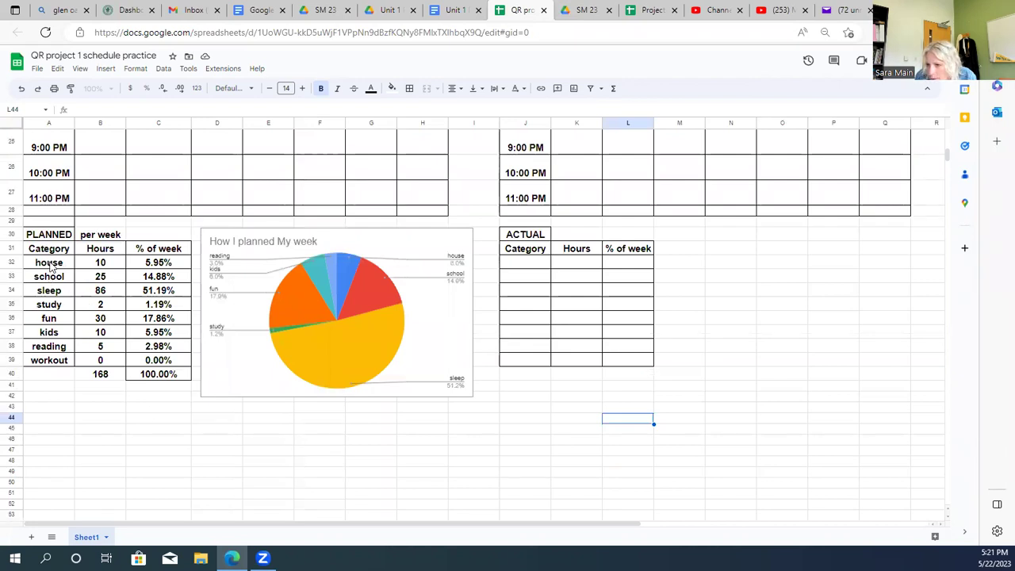
{"action": "left_click_drag", "start_coordinate": [52, 265], "coordinate": [57, 365]}
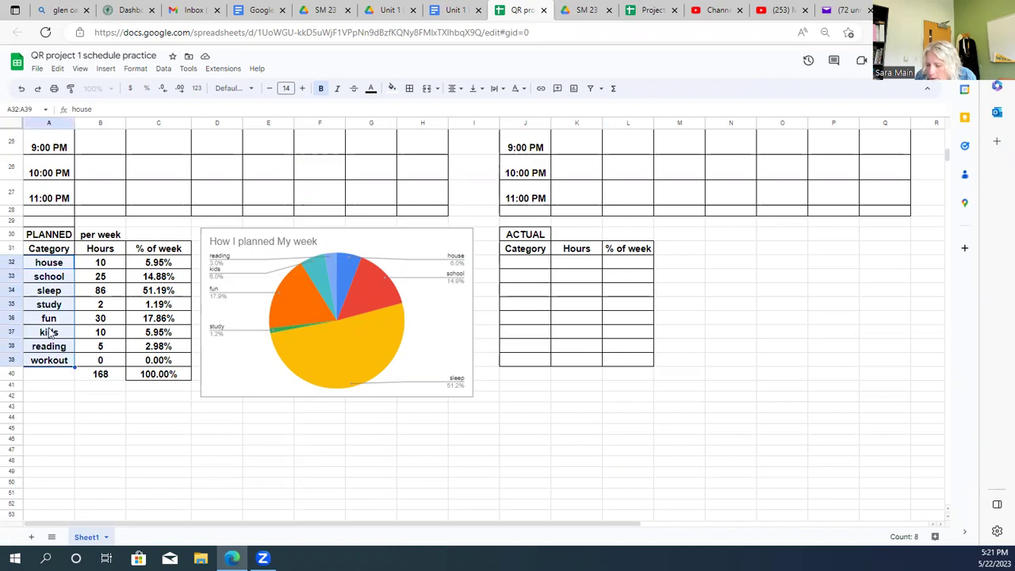
{"action": "right_click", "coordinate": [48, 332]}
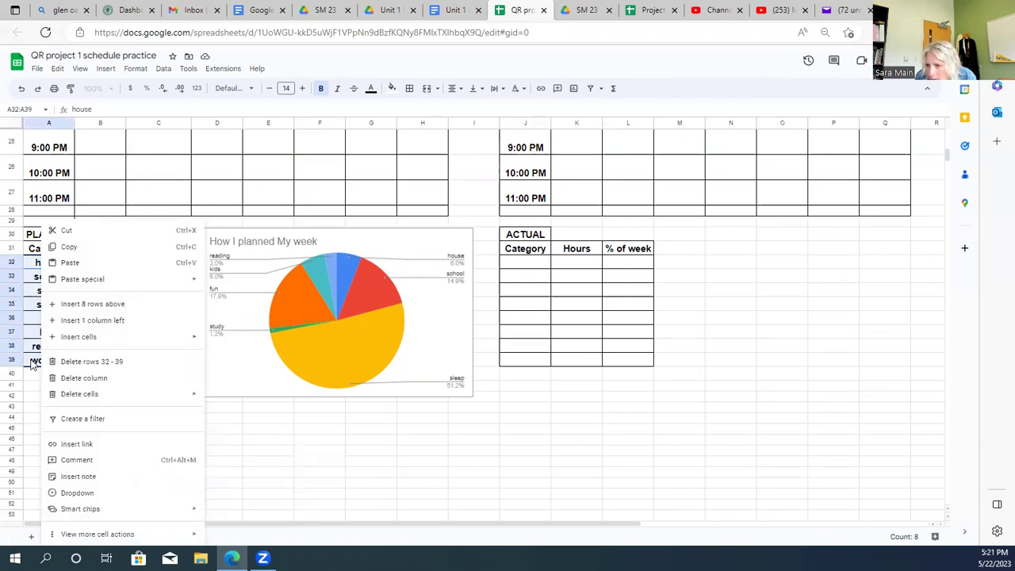
{"action": "left_click", "coordinate": [32, 363]}
{"action": "left_click_drag", "start_coordinate": [31, 363], "coordinate": [44, 267]}
{"action": "left_click", "coordinate": [44, 267]}
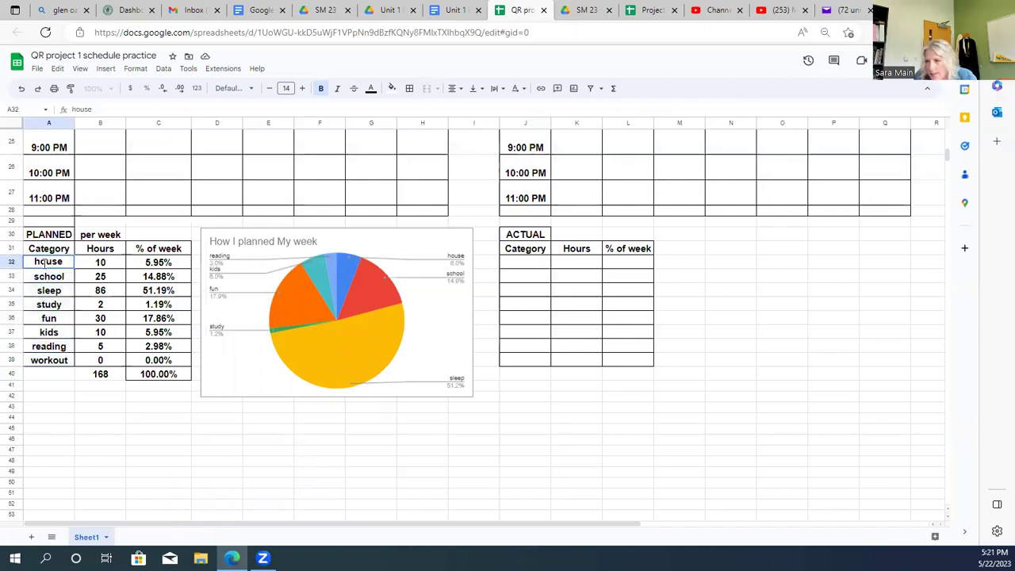
{"action": "left_click", "coordinate": [73, 405]}
Copy the category names in A32:A39 of the PLANNED table into the ACTUAL table's Category column, starting at J32
{"action": "left_click_drag", "start_coordinate": [50, 264], "coordinate": [53, 361]}
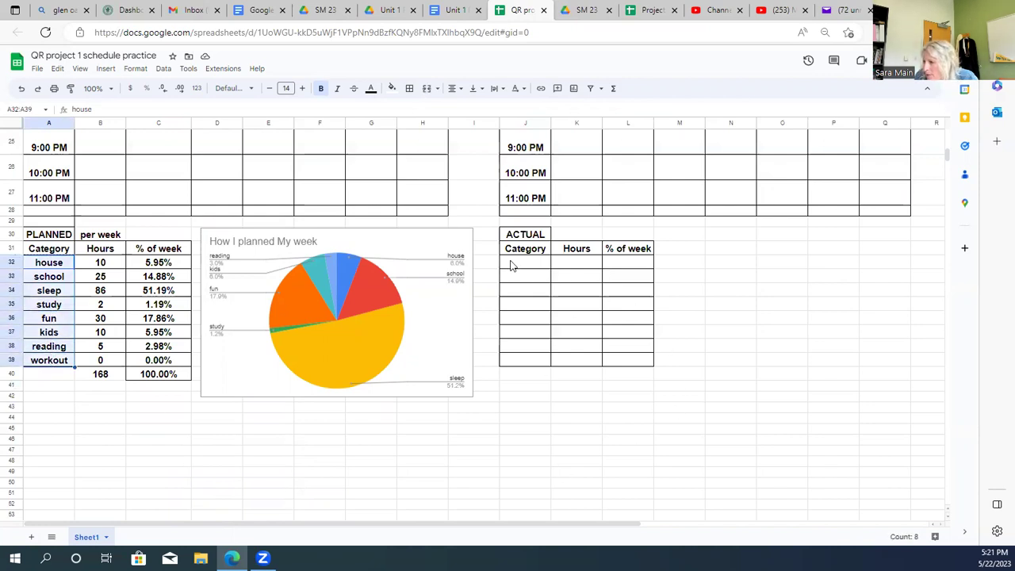
{"action": "key", "text": "ctrl+c"}
{"action": "left_click", "coordinate": [522, 266]}
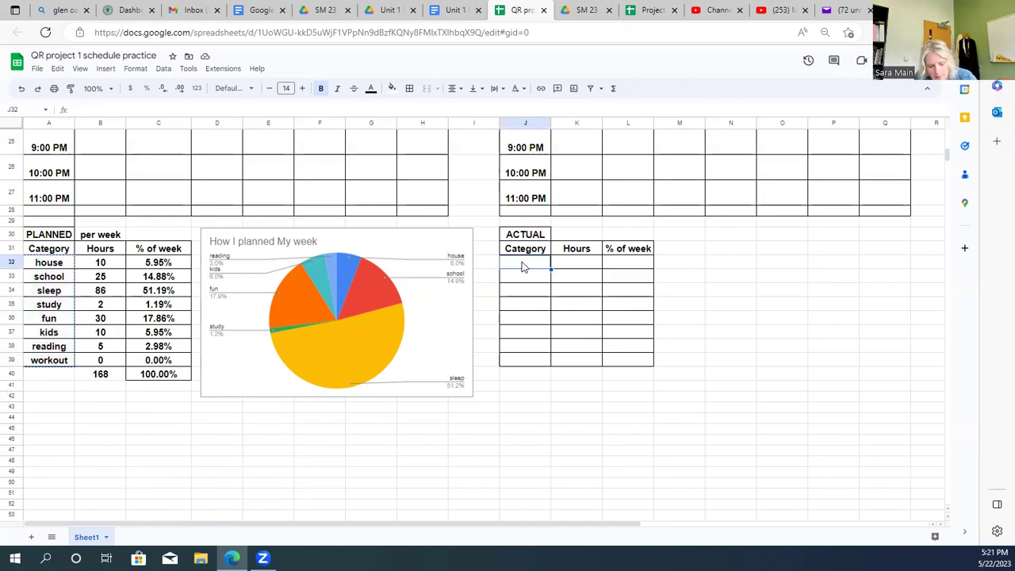
{"action": "key", "text": "ctrl+v"}
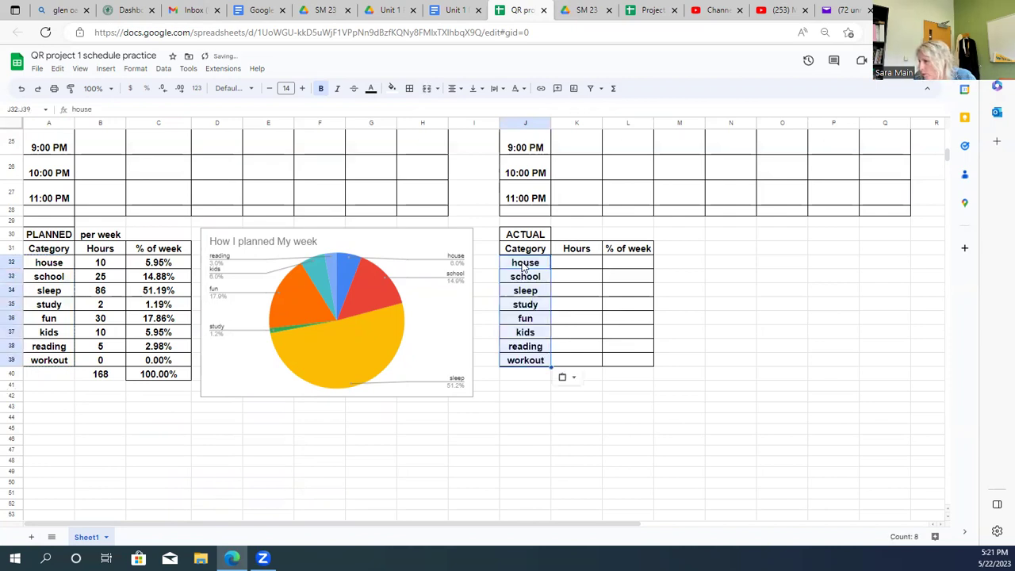
{"action": "left_click", "coordinate": [557, 395]}
{"action": "scroll", "coordinate": [753, 294], "scroll_direction": "up", "scroll_amount": 10}
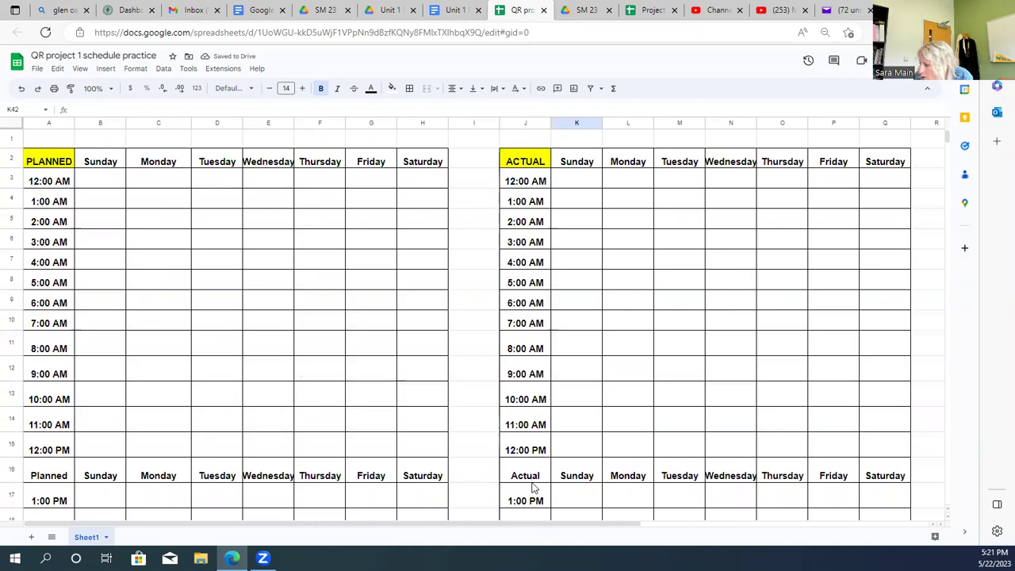
{"action": "scroll", "coordinate": [781, 317], "scroll_direction": "down", "scroll_amount": 8}
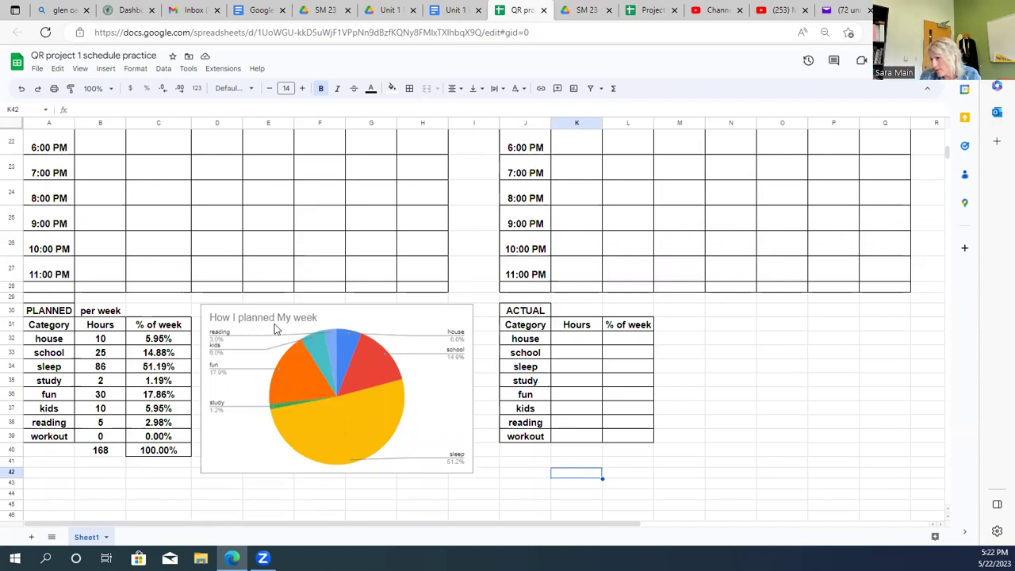
Review the Task 2 and Task 3 requirements in the Unit 1 Project document, including the comparison graph and difference calculations
{"action": "scroll", "coordinate": [429, 332], "scroll_direction": "down", "scroll_amount": 2}
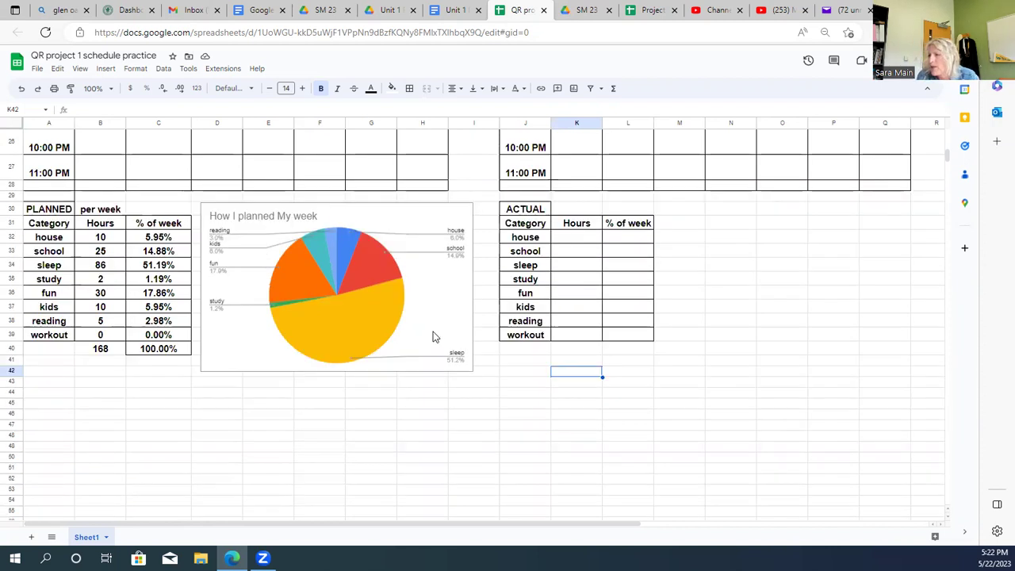
{"action": "scroll", "coordinate": [432, 336], "scroll_direction": "down", "scroll_amount": 1}
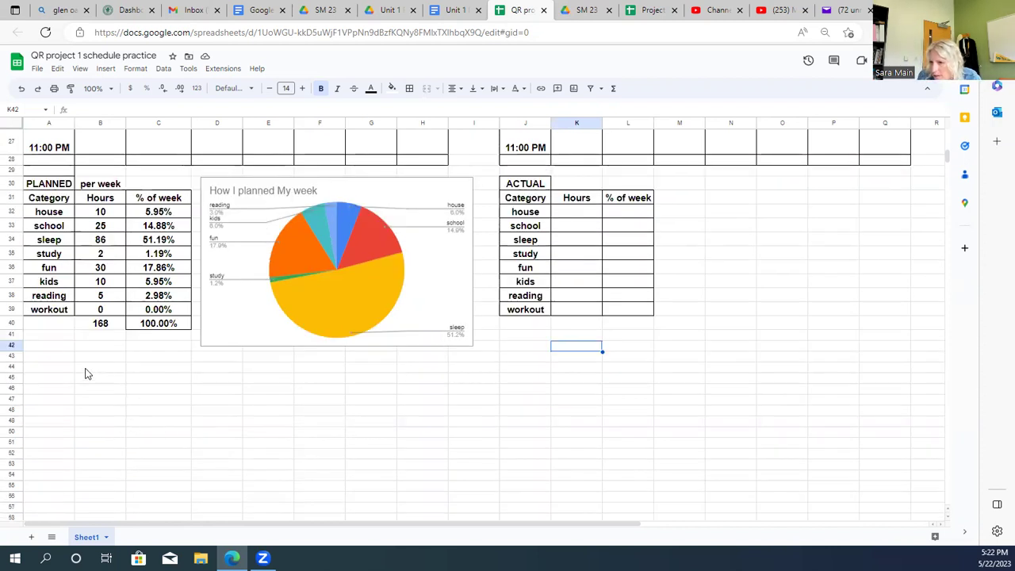
{"action": "scroll", "coordinate": [140, 374], "scroll_direction": "up", "scroll_amount": 1}
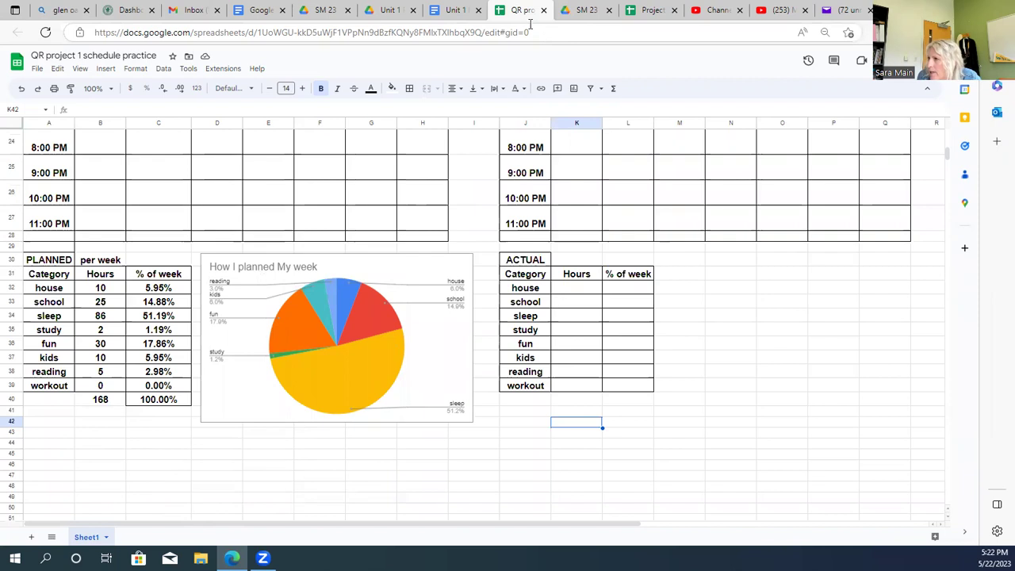
{"action": "left_click", "coordinate": [449, 11]}
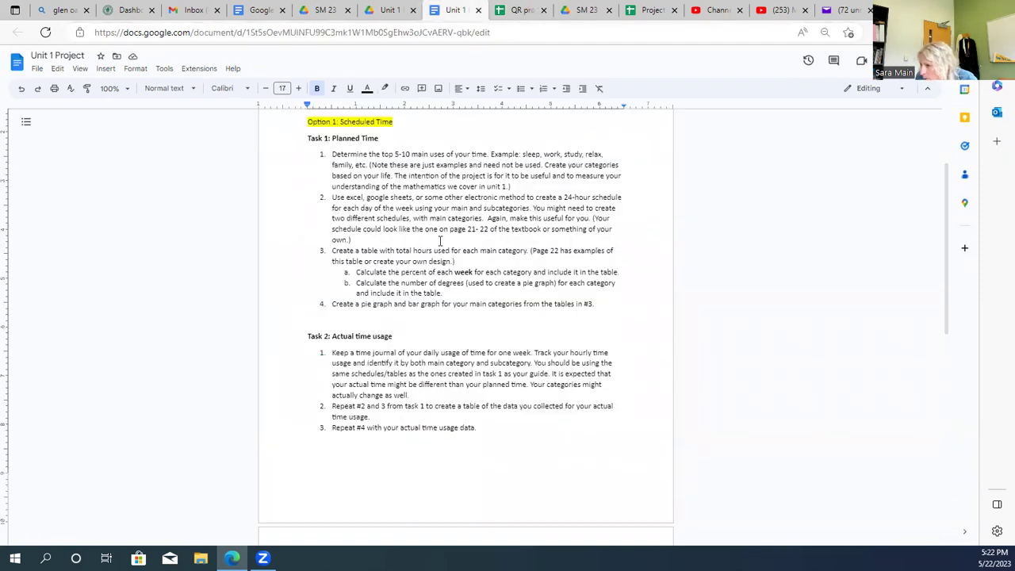
{"action": "scroll", "coordinate": [478, 291], "scroll_direction": "down", "scroll_amount": 3}
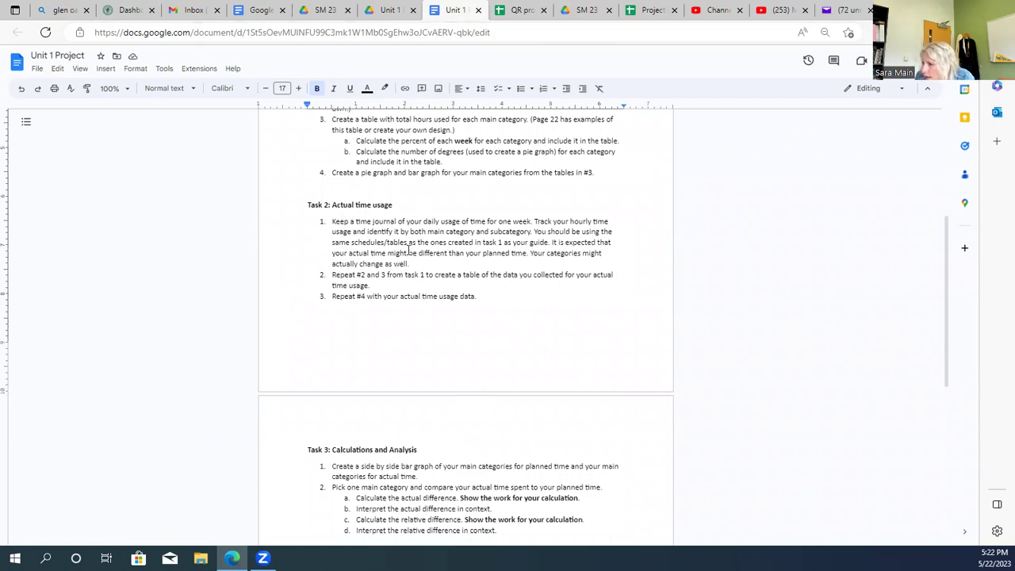
{"action": "scroll", "coordinate": [409, 250], "scroll_direction": "down", "scroll_amount": 6}
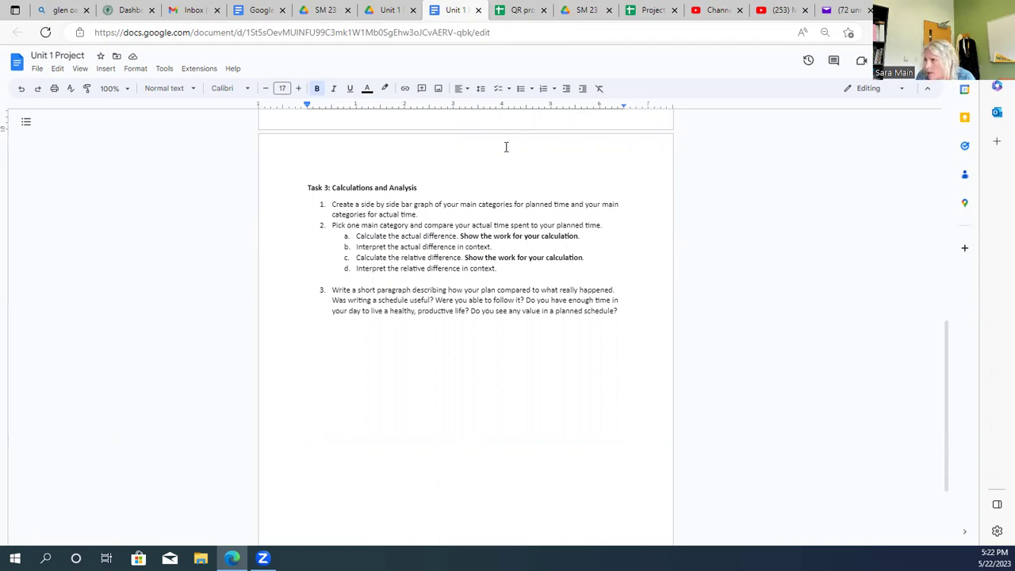
Back in the schedule spreadsheet, enter ACTUAL hours of 5 for house, 20 for school, 90 for sleep and 0 for study
{"action": "left_click", "coordinate": [511, 12]}
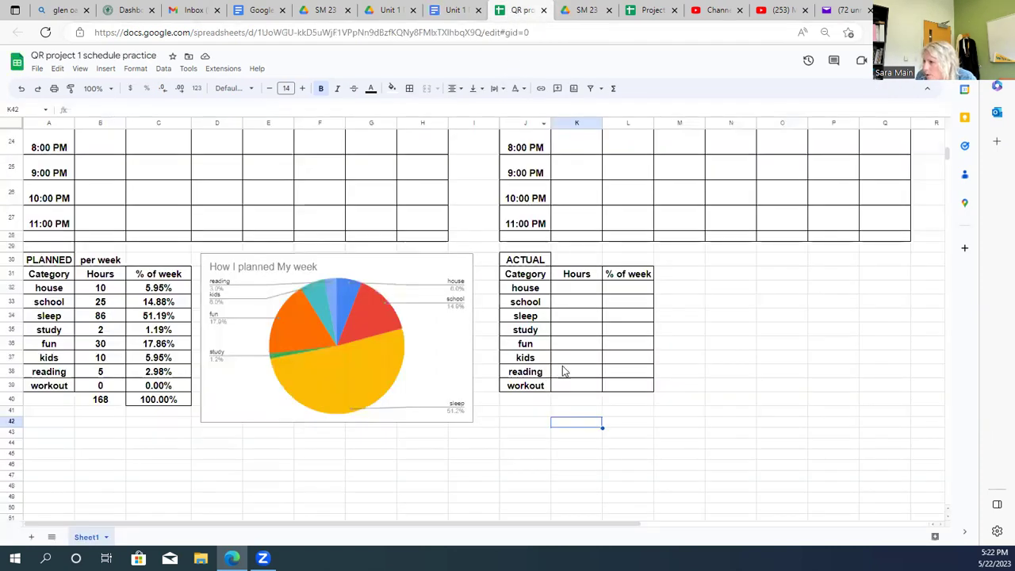
{"action": "left_click", "coordinate": [573, 291]}
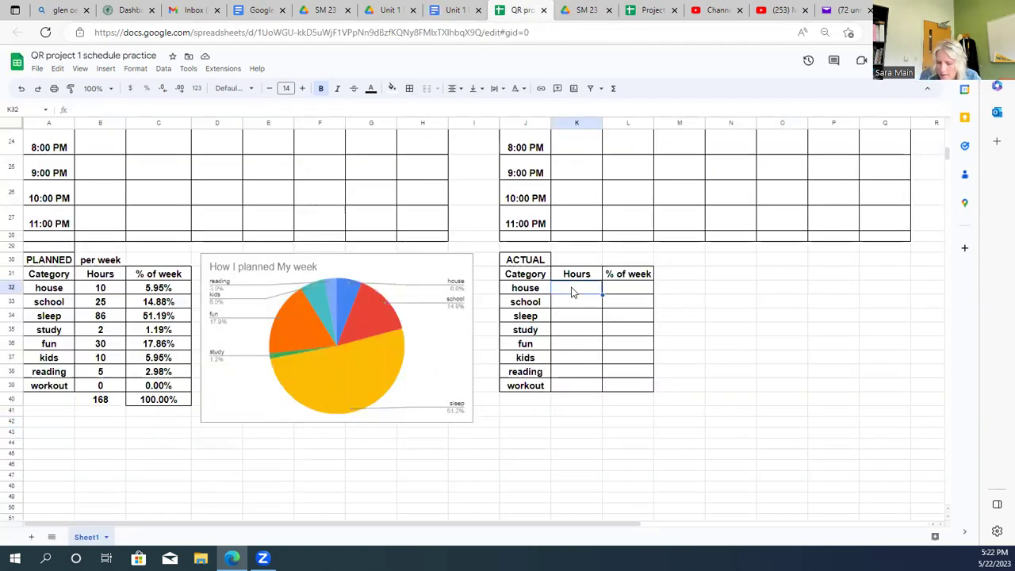
{"action": "type", "text": "5"}
{"action": "key", "text": "Return"}
{"action": "type", "text": "20"}
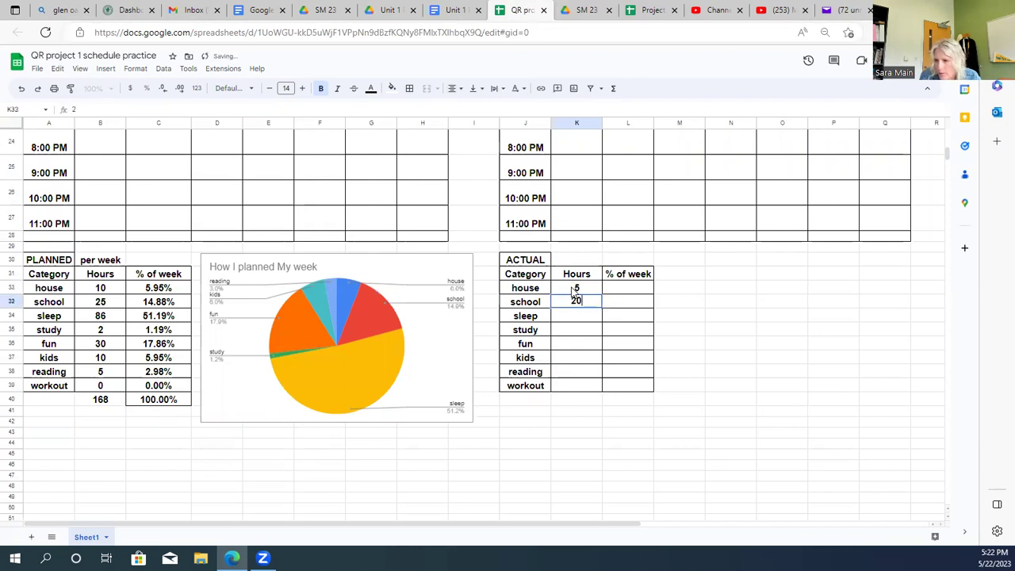
{"action": "key", "text": "Return"}
{"action": "type", "text": "90"}
{"action": "key", "text": "Return"}
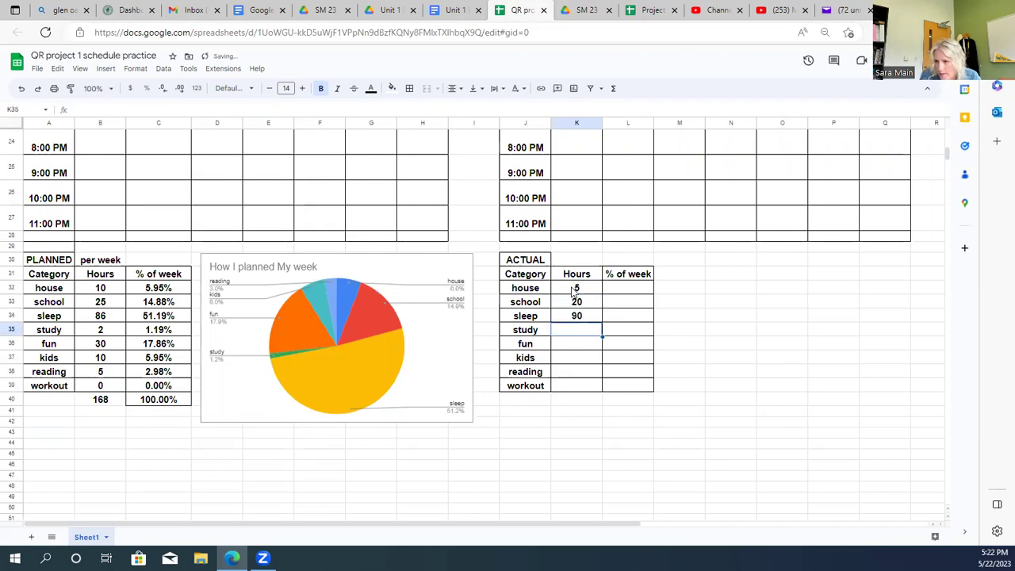
{"action": "type", "text": "0"}
{"action": "key", "text": "Return"}
Enter ACTUAL hours of 25 for fun, 10 for kids, 5 for reading and 0 for workout, and total K31:K39 in K40 with SUM
{"action": "type", "text": "25"}
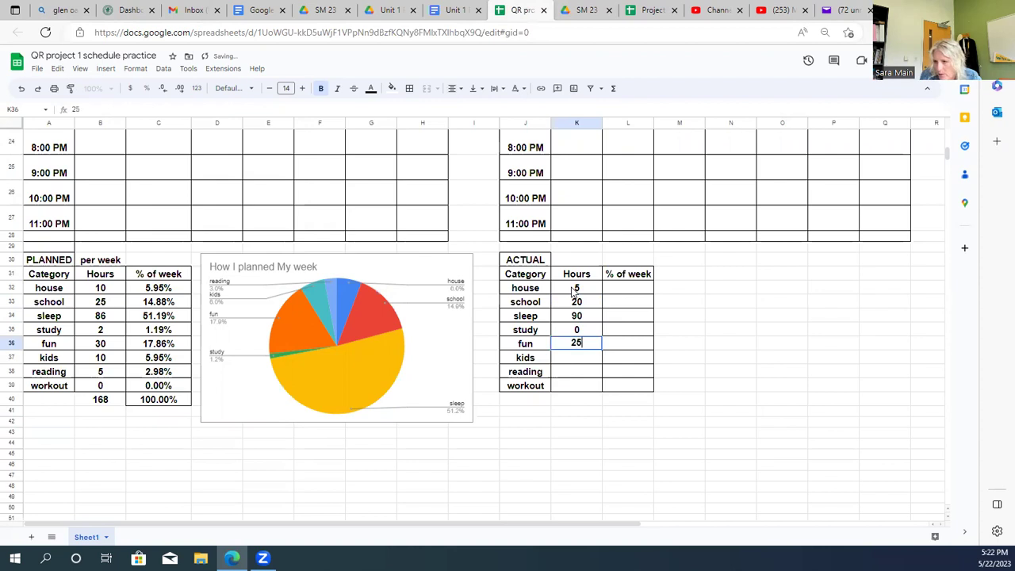
{"action": "key", "text": "Return"}
{"action": "type", "text": "10"}
{"action": "key", "text": "Return"}
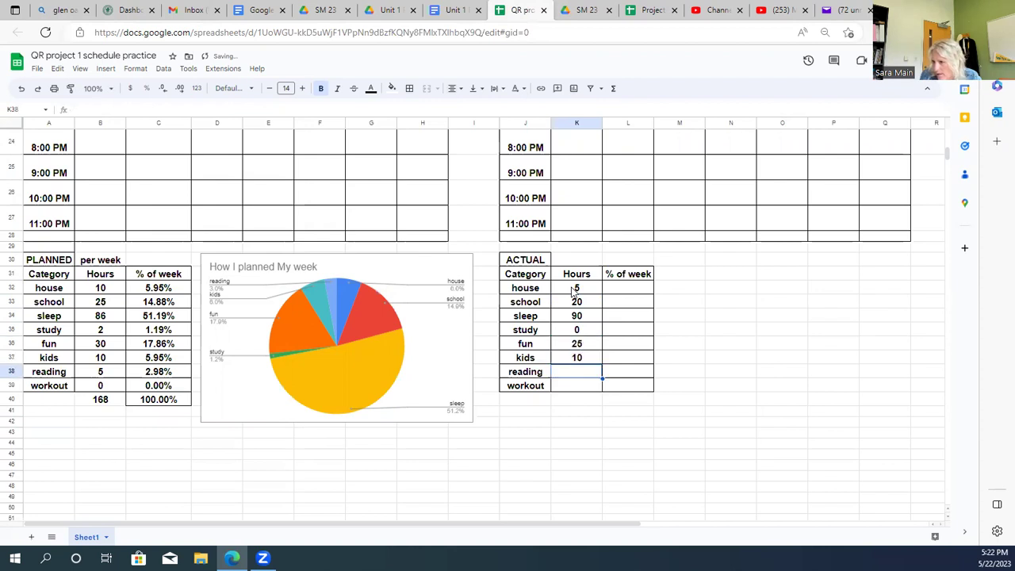
{"action": "type", "text": "5"}
{"action": "key", "text": "Return"}
{"action": "type", "text": "0"}
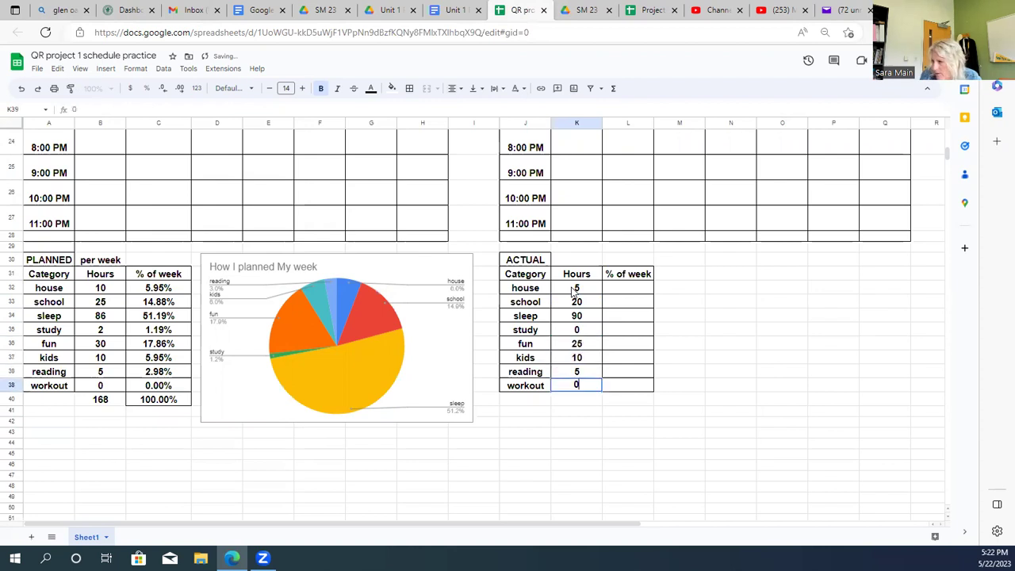
{"action": "key", "text": "Return"}
{"action": "type", "text": "=sum("}
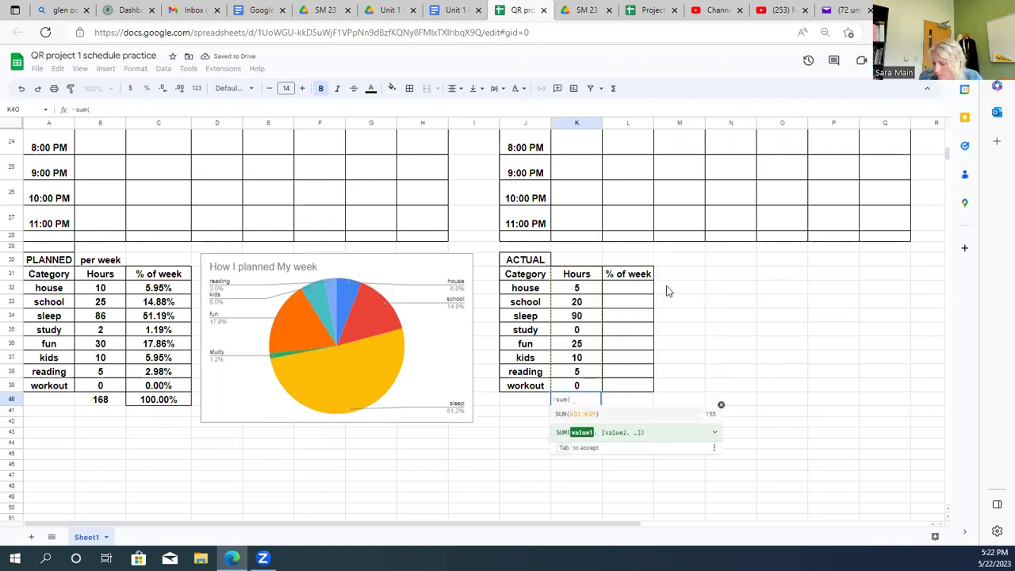
{"action": "key", "text": "Tab"}
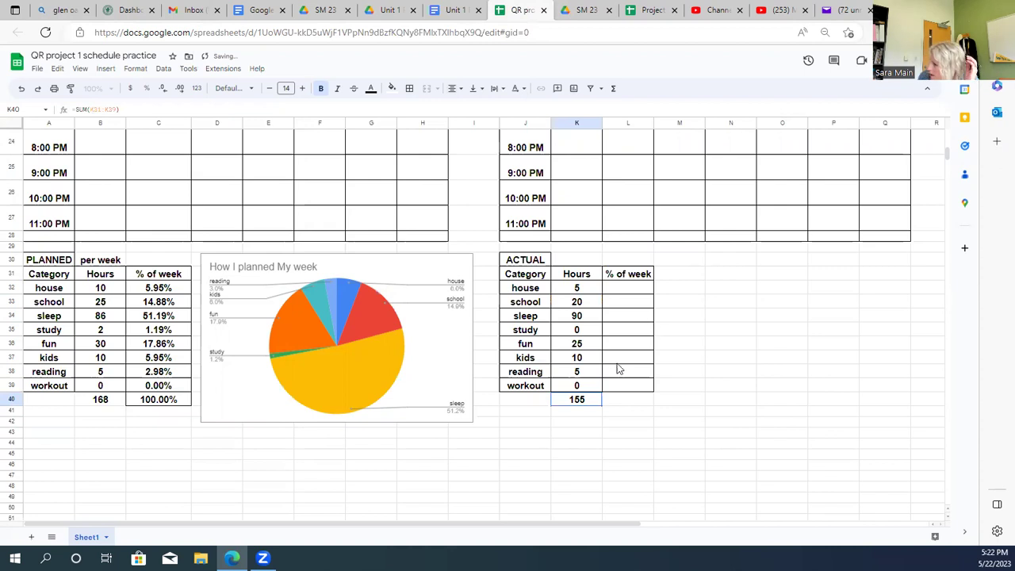
Change the ACTUAL hours to 3 for workout, 12 for kids and 10 for study
{"action": "left_click", "coordinate": [581, 385]}
{"action": "type", "text": "3"}
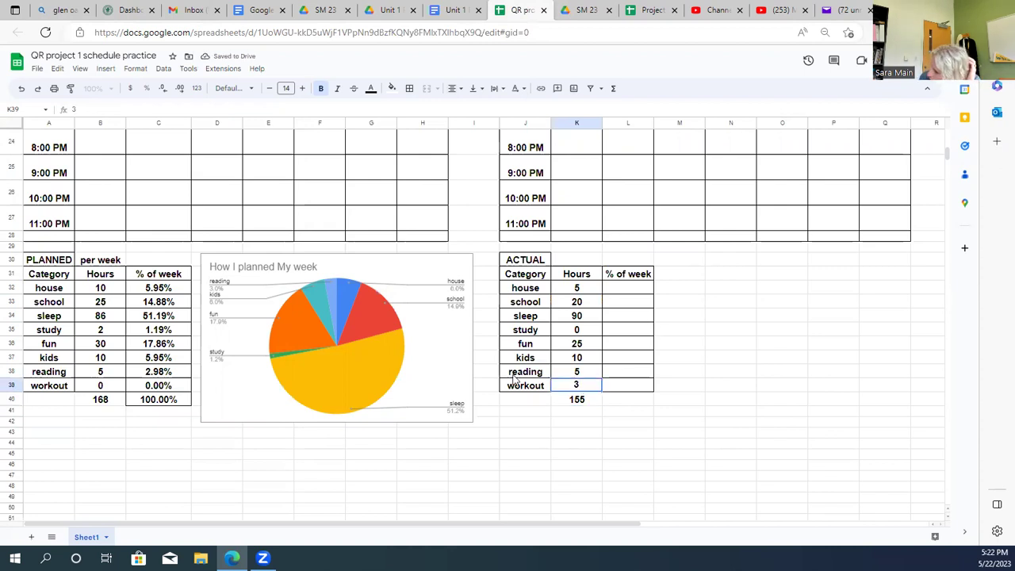
{"action": "left_click", "coordinate": [578, 359]}
{"action": "type", "text": "12"}
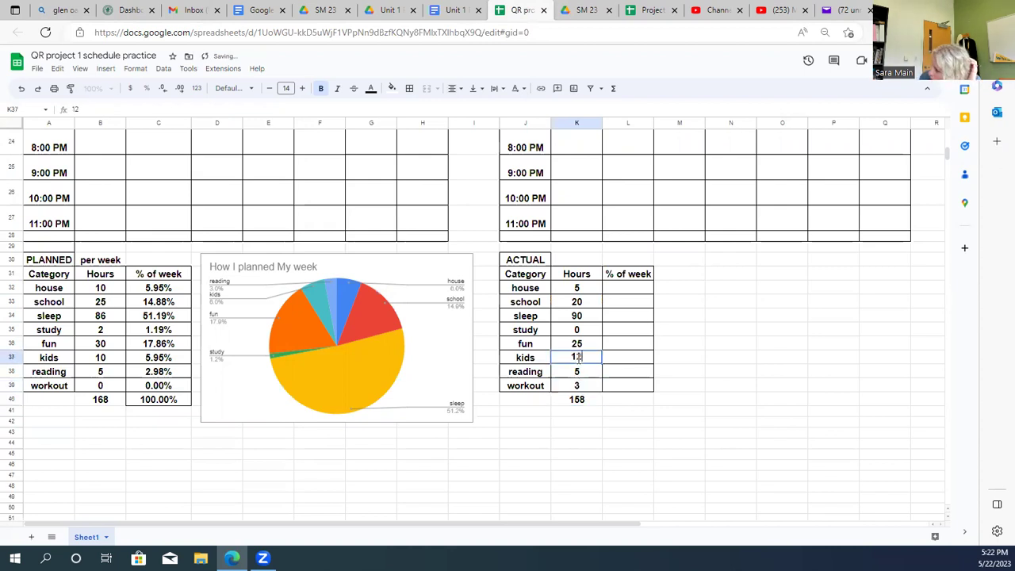
{"action": "left_click", "coordinate": [577, 329]}
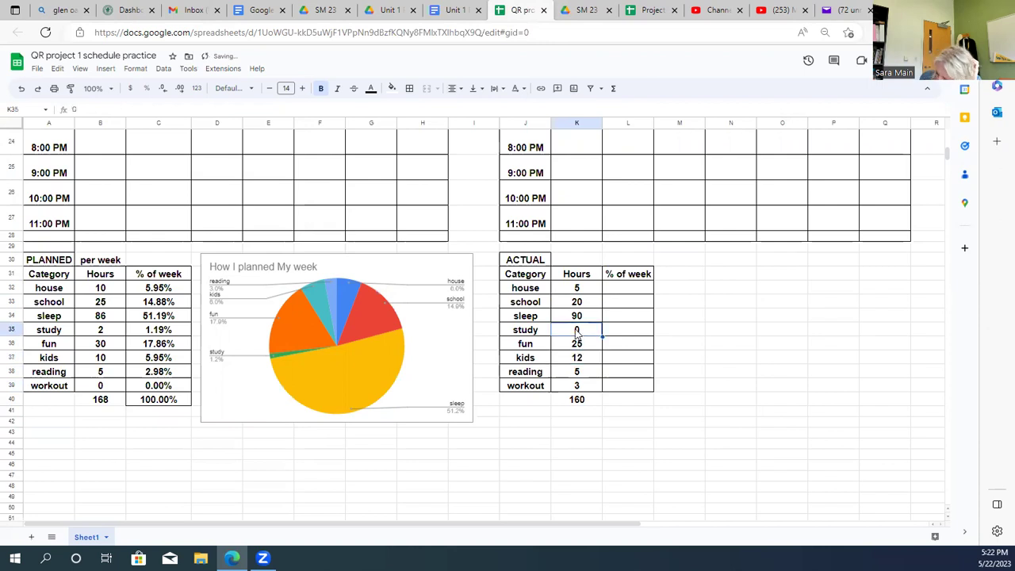
{"action": "type", "text": "10"}
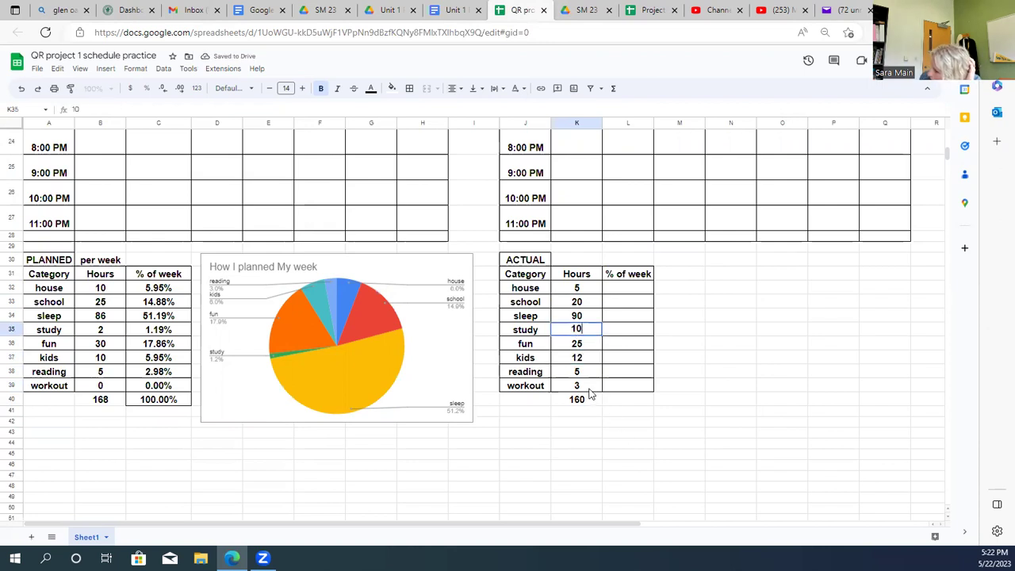
Try 7 and 0 as the workout hours in K39 of the ACTUAL table
{"action": "left_click", "coordinate": [585, 386]}
{"action": "type", "text": "8"}
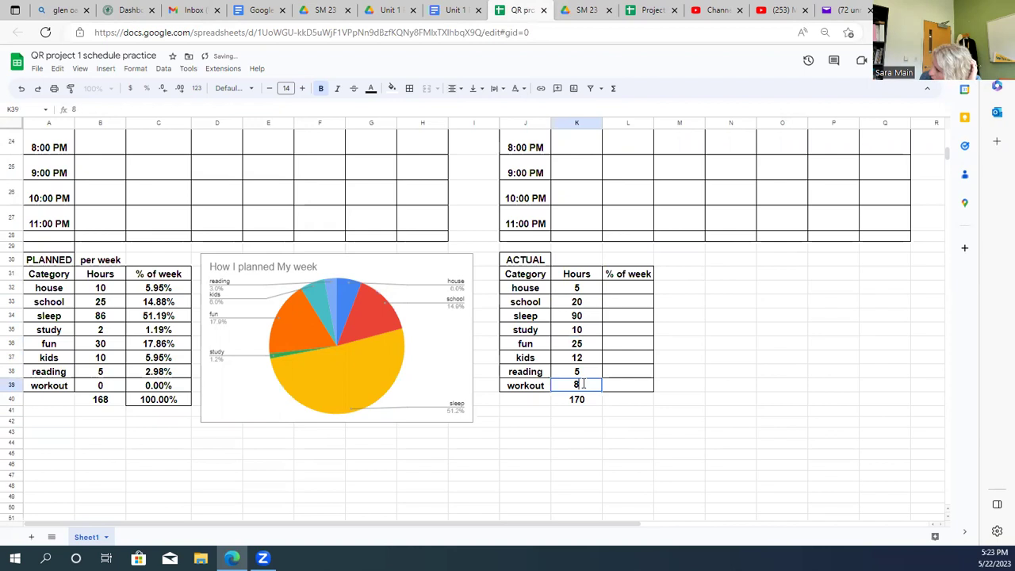
{"action": "key", "text": "BackSpace"}
{"action": "type", "text": "5"}
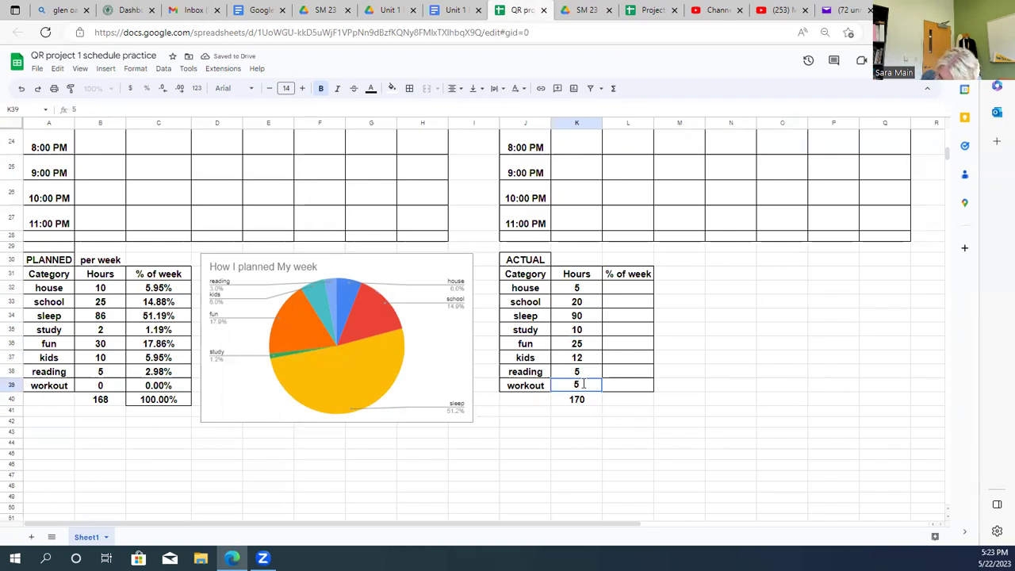
{"action": "key", "text": "BackSpace"}
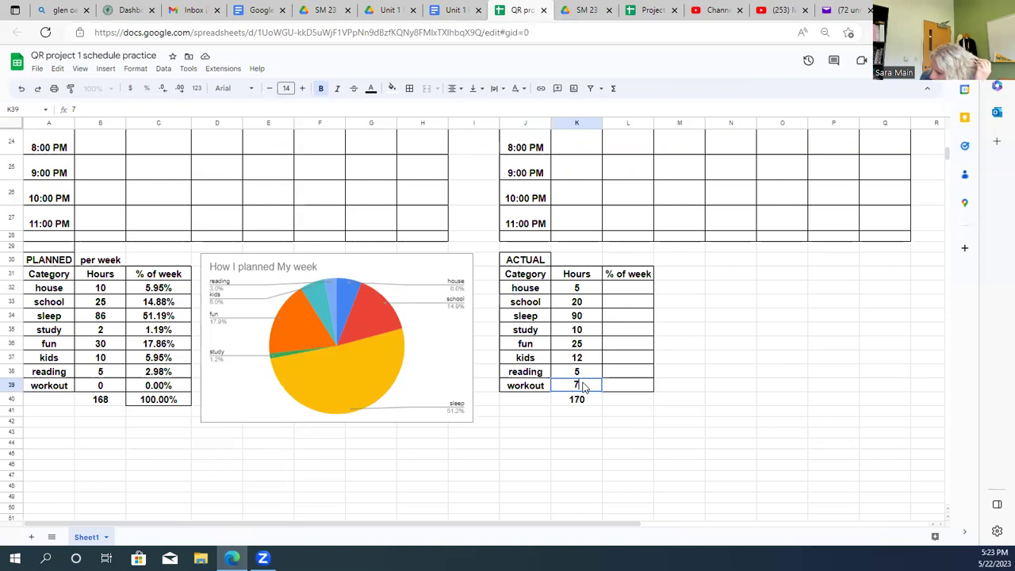
{"action": "type", "text": "7"}
{"action": "key", "text": "Return"}
{"action": "left_click", "coordinate": [594, 387]}
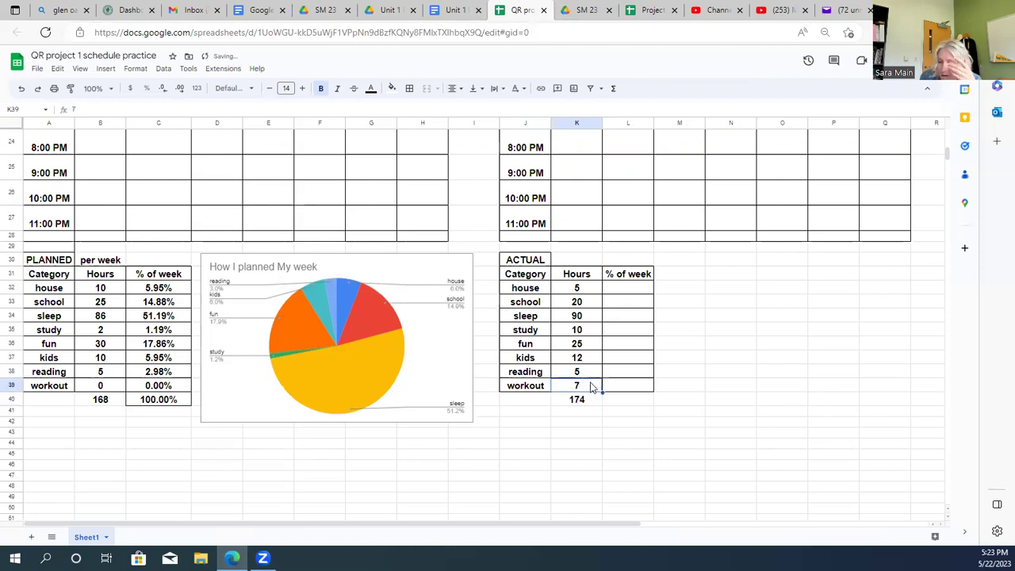
{"action": "type", "text": "0"}
{"action": "key", "text": "Return"}
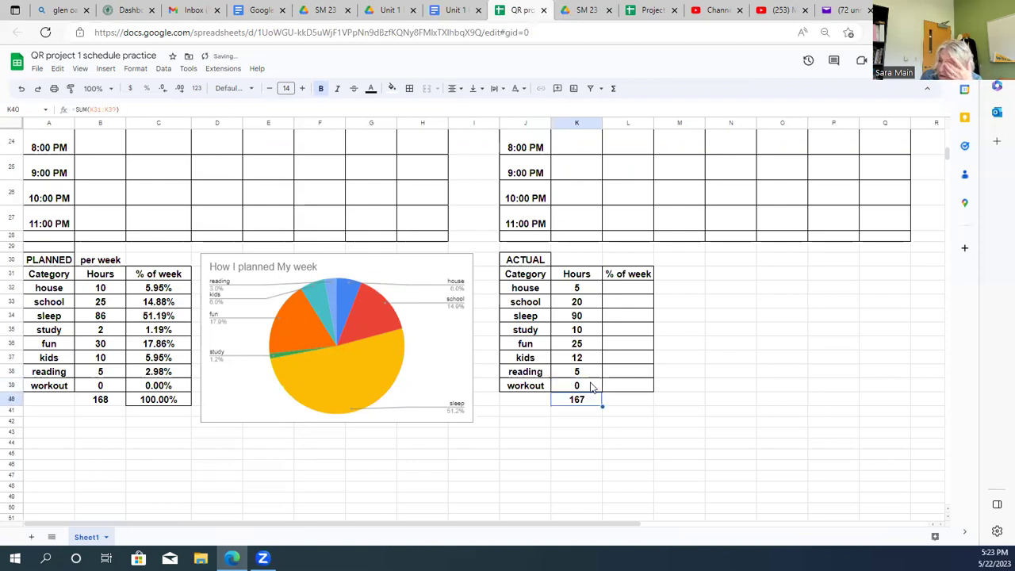
Set the workout hours in K39 of the ACTUAL table to 1
{"action": "left_click", "coordinate": [576, 385]}
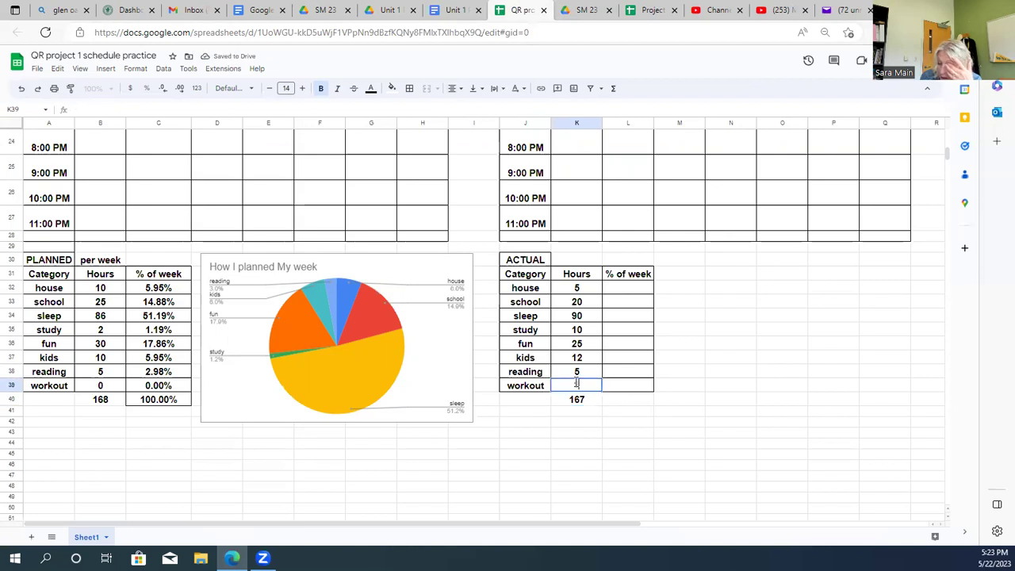
{"action": "type", "text": "1"}
{"action": "key", "text": "Return"}
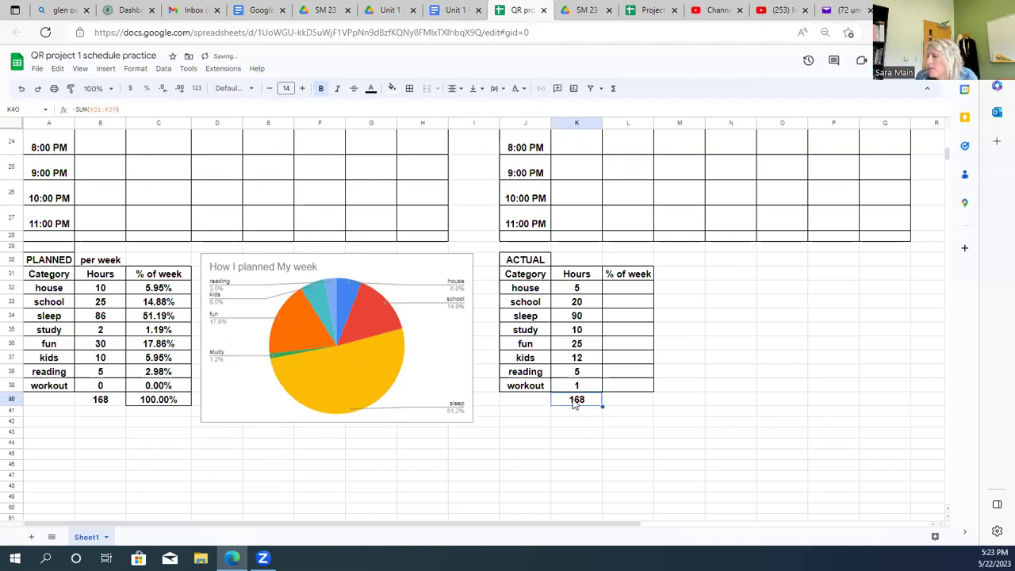
Copy the PLANNED table's Category column, header included (A31:A39), into a new comparison table starting at B44
{"action": "scroll", "coordinate": [101, 446], "scroll_direction": "down", "scroll_amount": 1}
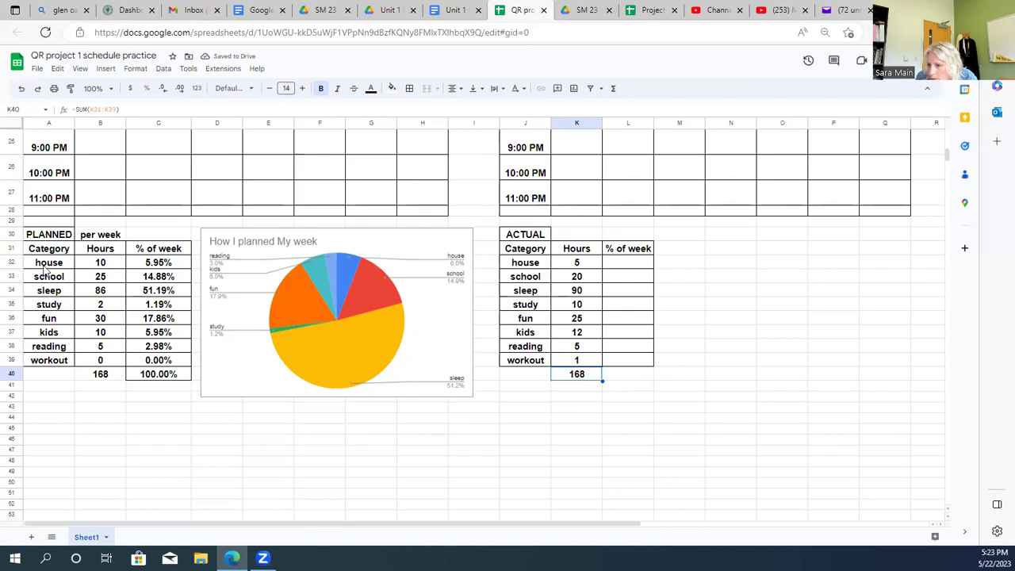
{"action": "left_click_drag", "start_coordinate": [45, 266], "coordinate": [51, 361]}
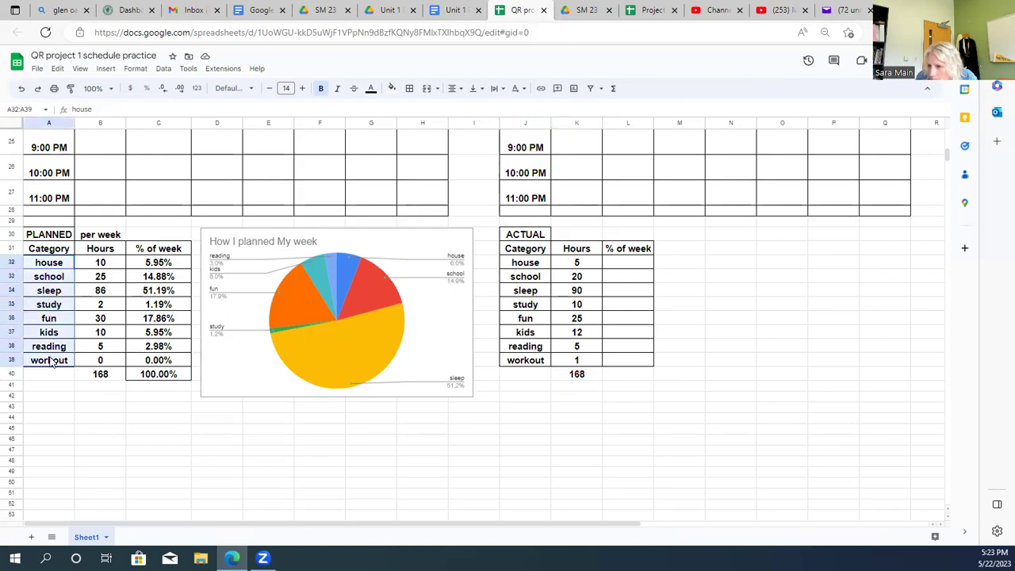
{"action": "left_click_drag", "start_coordinate": [55, 482], "coordinate": [54, 461]}
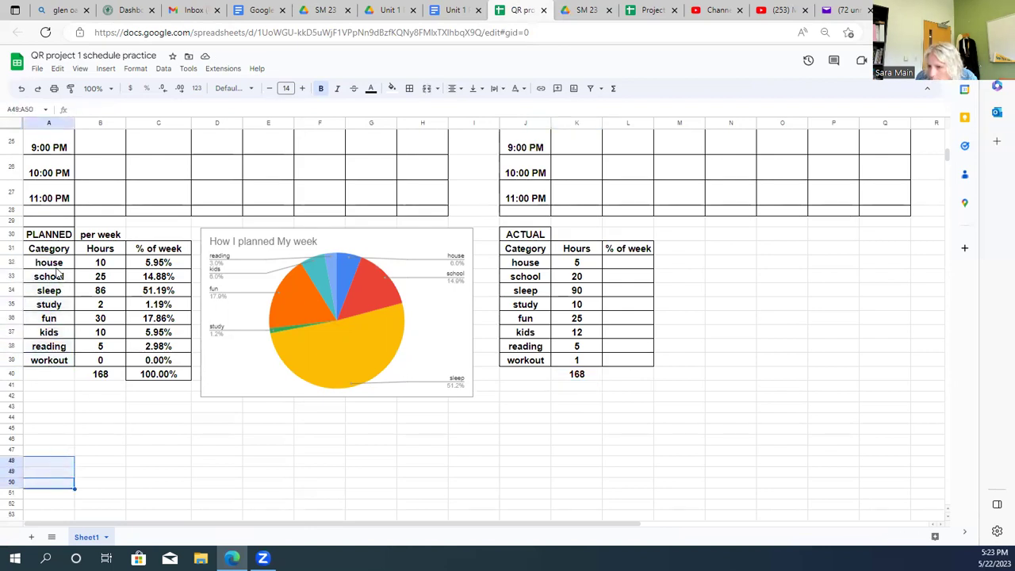
{"action": "left_click_drag", "start_coordinate": [51, 252], "coordinate": [56, 363]}
{"action": "key", "text": "ctrl+c"}
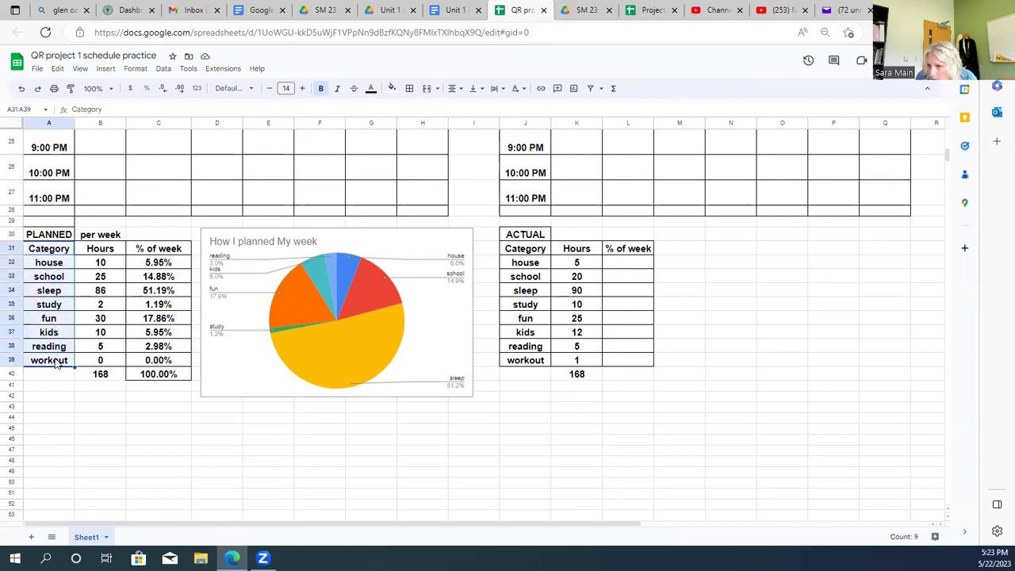
{"action": "left_click", "coordinate": [93, 422]}
{"action": "key", "text": "ctrl+v"}
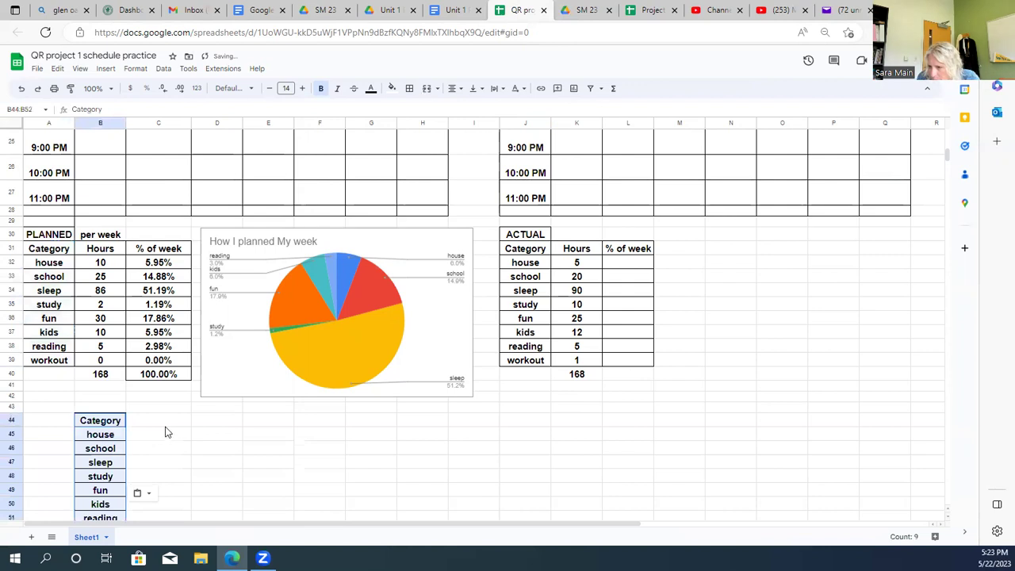
Copy the planned hours in B32:B39 beside the new category list, starting at C45
{"action": "scroll", "coordinate": [165, 432], "scroll_direction": "down", "scroll_amount": 1}
{"action": "left_click", "coordinate": [117, 225]}
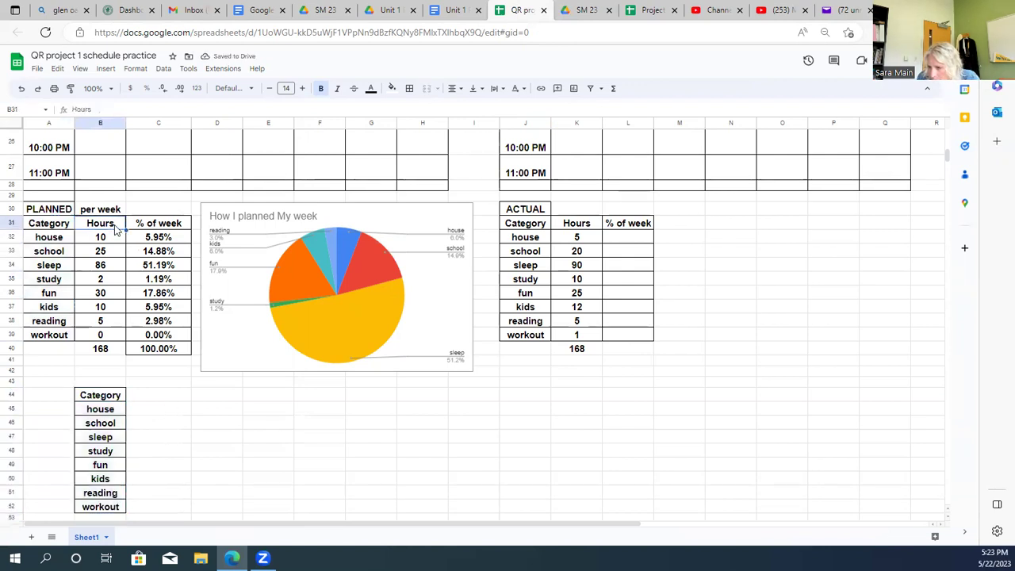
{"action": "left_click_drag", "start_coordinate": [115, 241], "coordinate": [109, 343]}
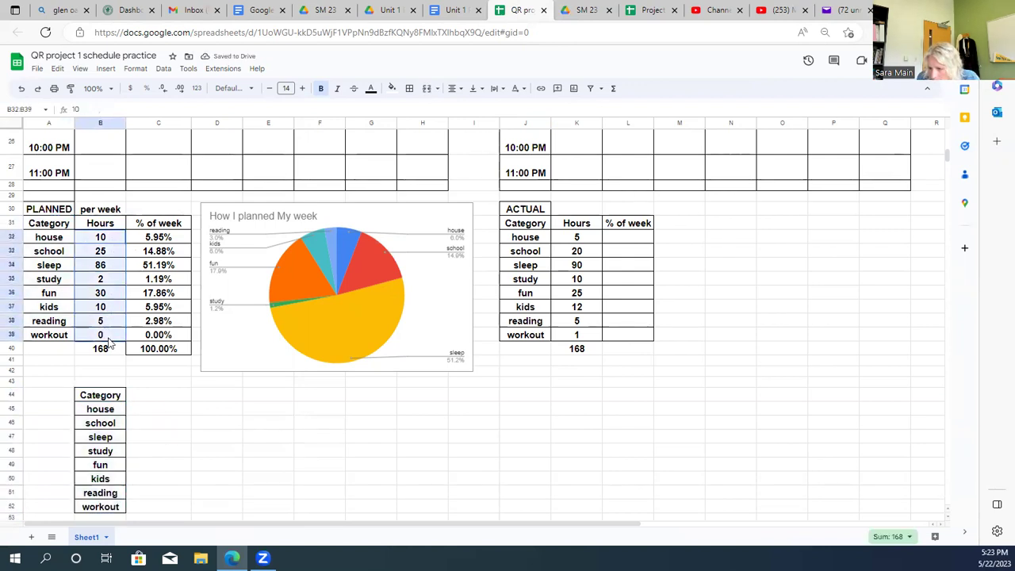
{"action": "key", "text": "ctrl+c"}
{"action": "left_click", "coordinate": [144, 408]}
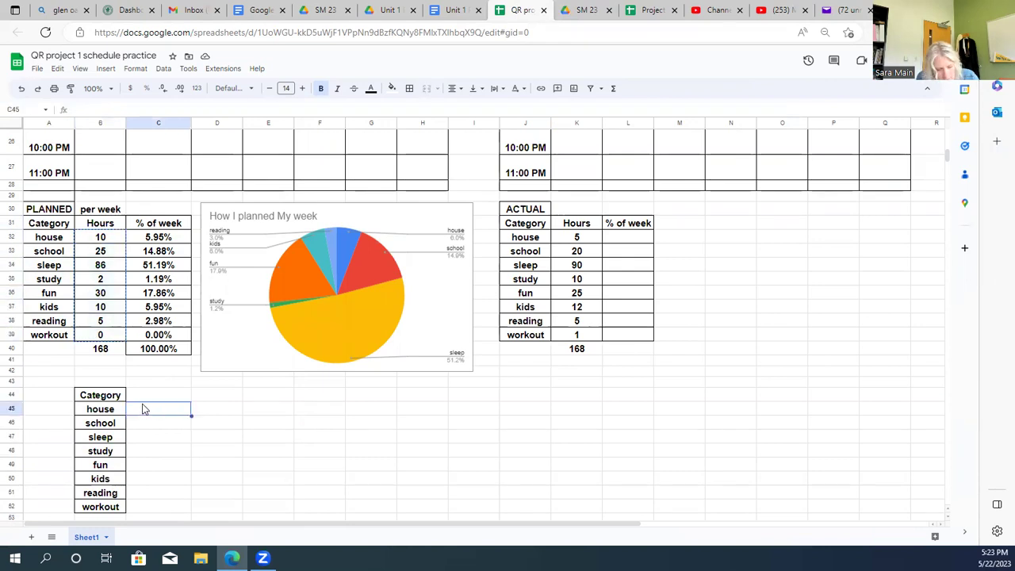
{"action": "key", "text": "ctrl+v"}
{"action": "left_click", "coordinate": [168, 387]}
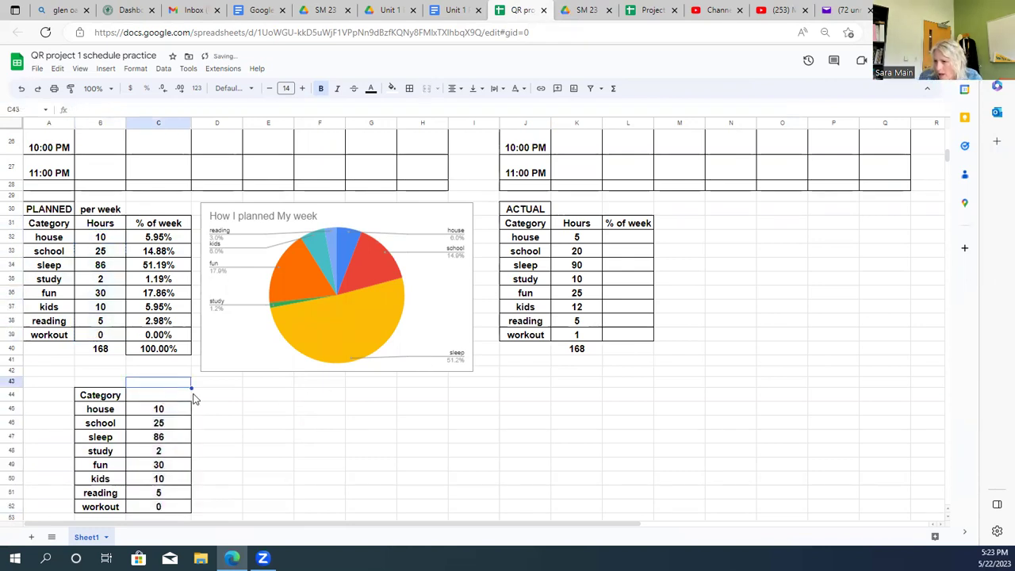
Label the comparison table's hours columns "Planned" in C44 and "Actual" in D44
{"action": "left_click", "coordinate": [163, 396]}
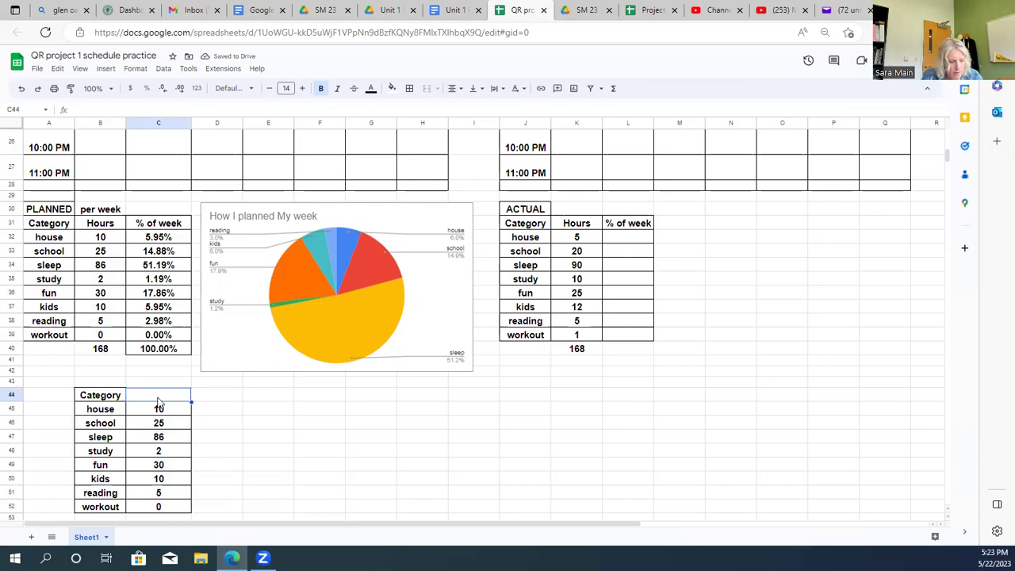
{"action": "type", "text": "Planned"}
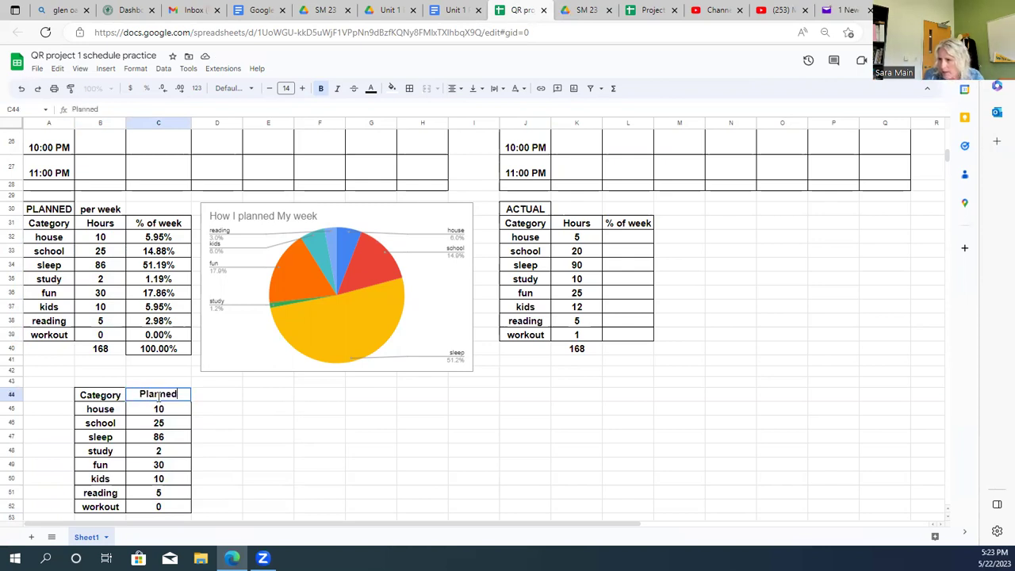
{"action": "left_click", "coordinate": [213, 397]}
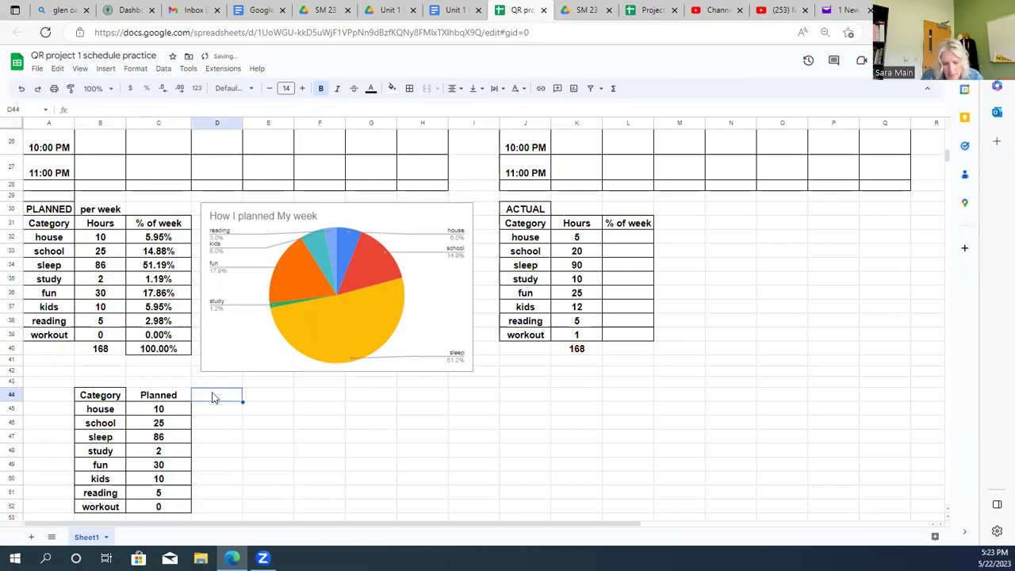
{"action": "type", "text": "Actual"}
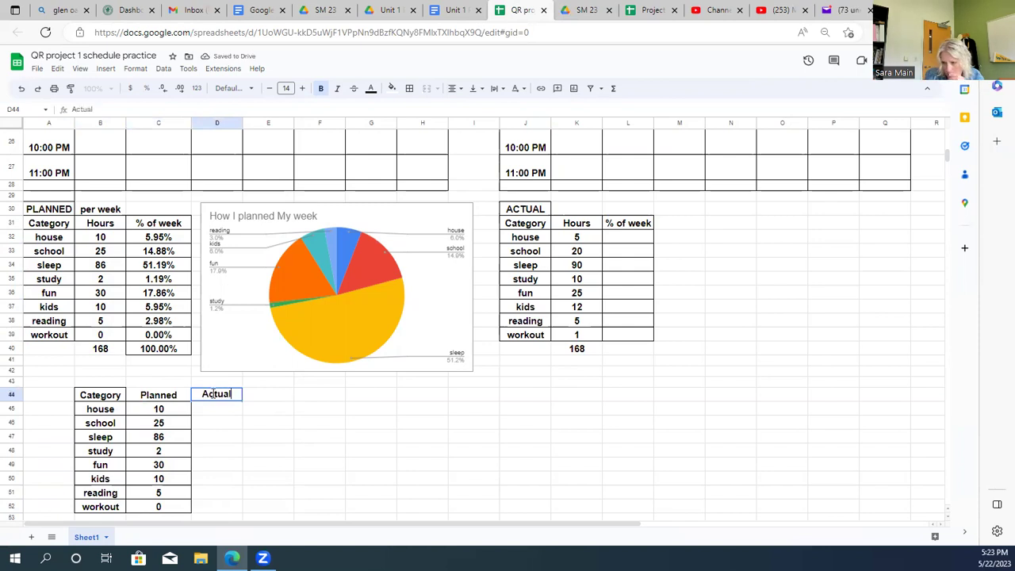
{"action": "left_click", "coordinate": [247, 423]}
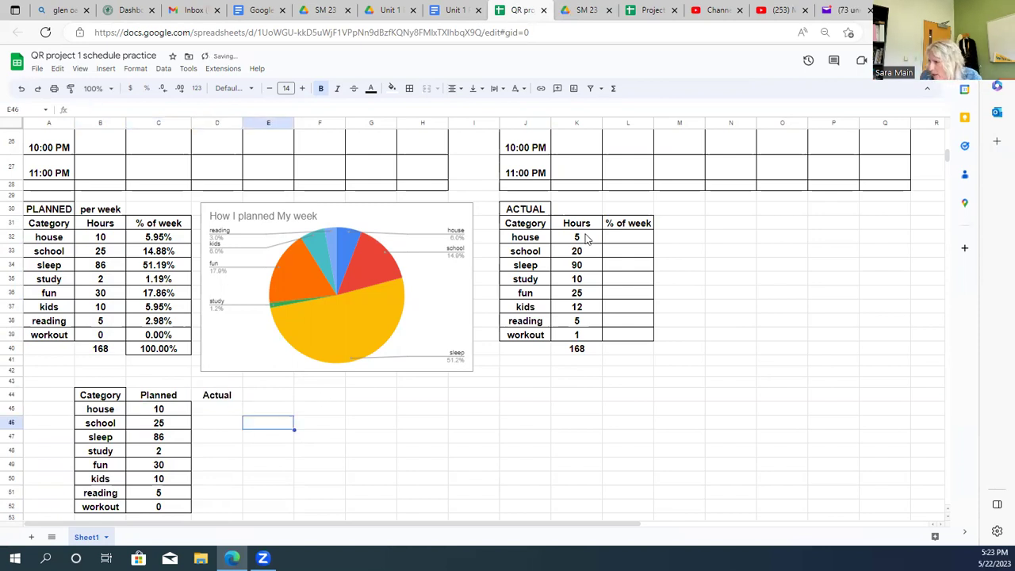
Copy the ACTUAL table's hours in K32:K39 into the comparison table's Actual column, starting at D45
{"action": "left_click_drag", "start_coordinate": [587, 238], "coordinate": [580, 336]}
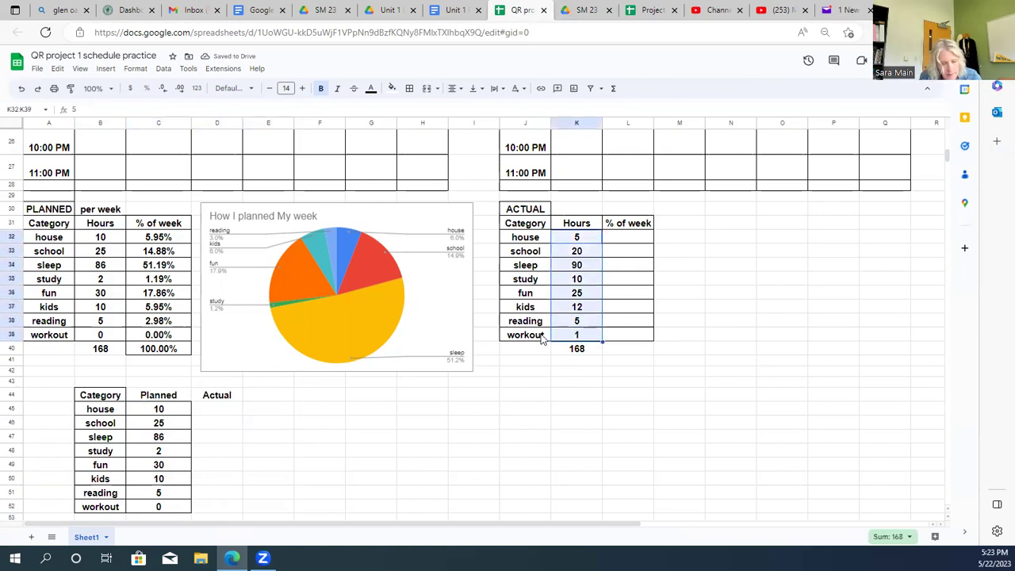
{"action": "key", "text": "ctrl+c"}
{"action": "left_click", "coordinate": [213, 408]}
{"action": "key", "text": "ctrl+v"}
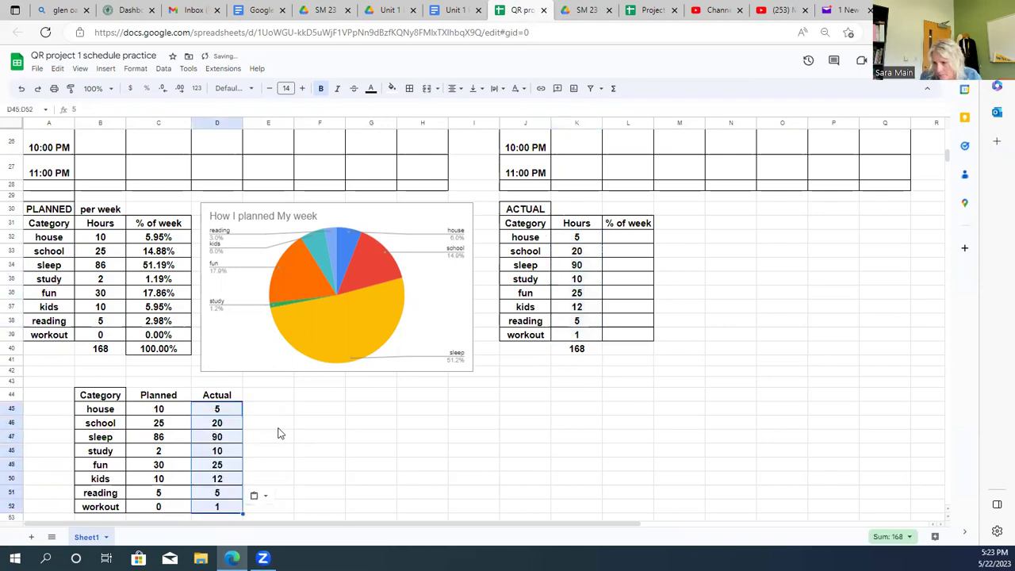
Insert a chart based on the whole comparison table, headers included (B44:D52)
{"action": "scroll", "coordinate": [280, 420], "scroll_direction": "down", "scroll_amount": 1}
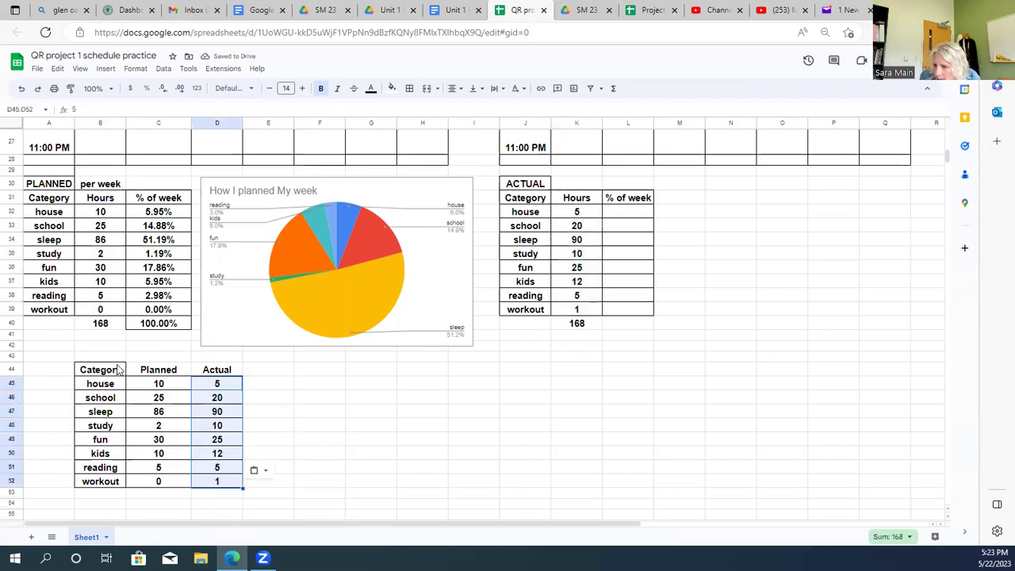
{"action": "left_click_drag", "start_coordinate": [119, 368], "coordinate": [222, 486]}
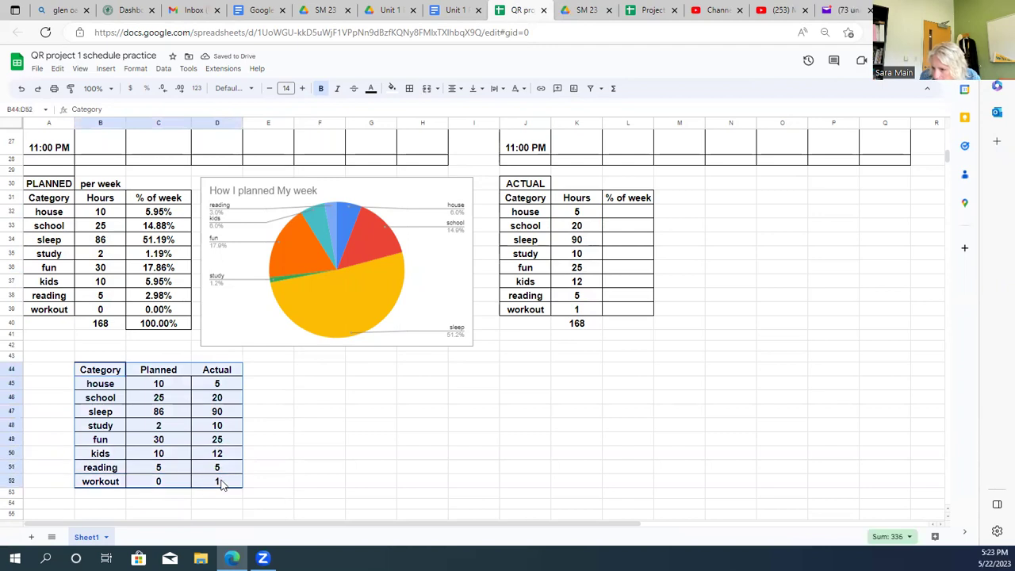
{"action": "left_click", "coordinate": [106, 68]}
{"action": "key", "text": "Escape"}
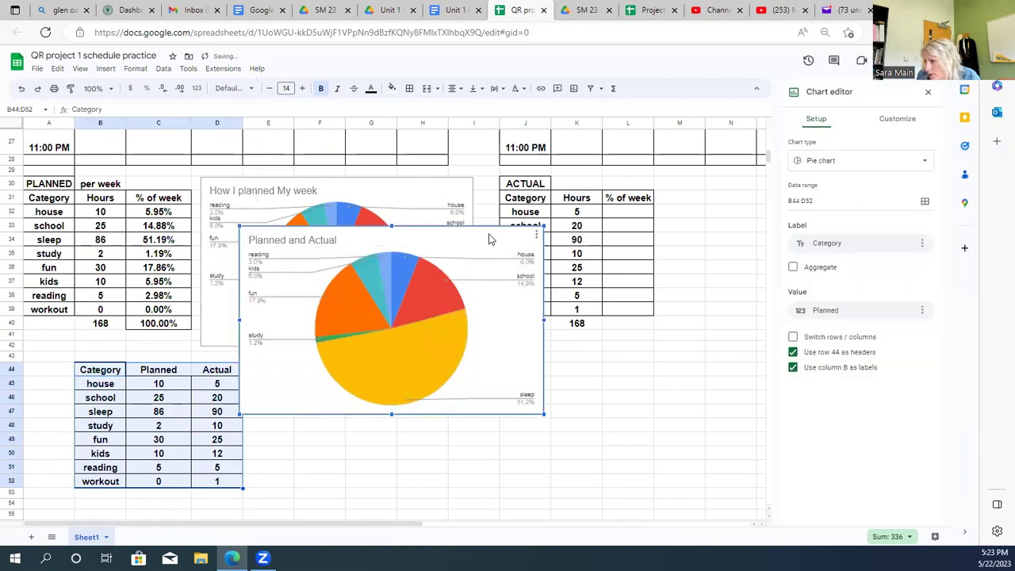
Change the new chart to a column chart and move it beside the comparison table, below the planned pie chart
{"action": "left_click", "coordinate": [537, 236]}
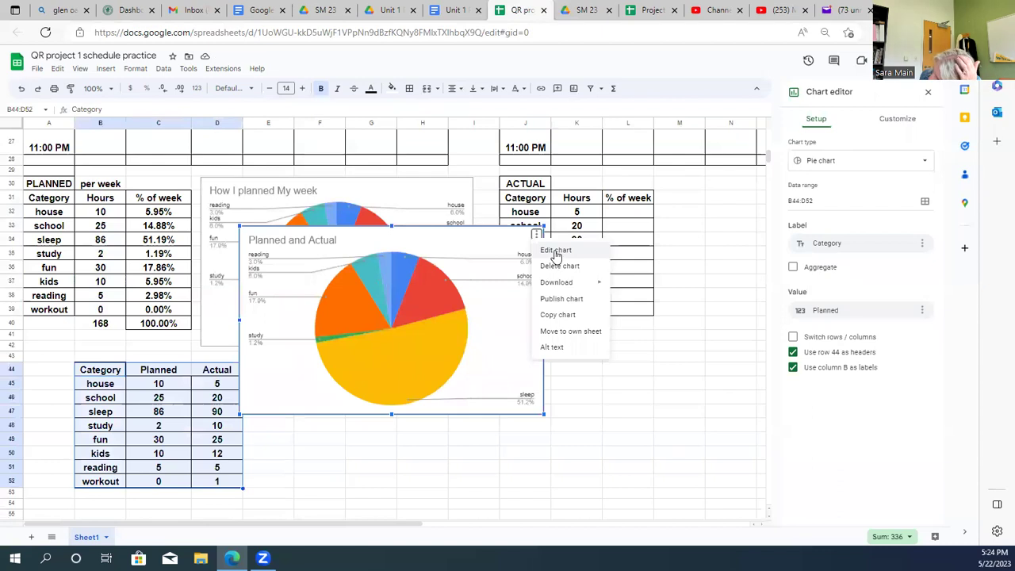
{"action": "left_click", "coordinate": [555, 251]}
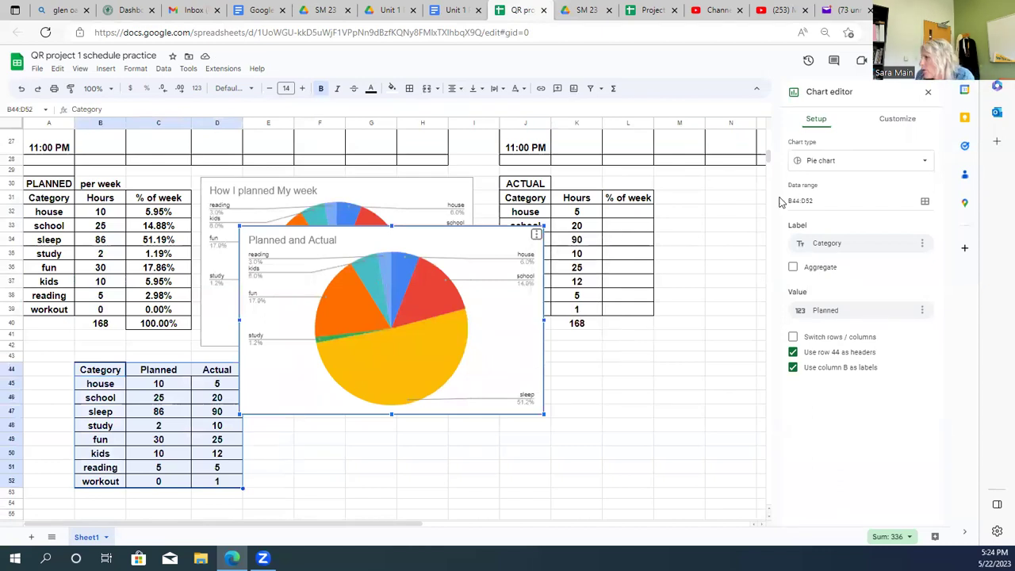
{"action": "left_click", "coordinate": [923, 163]}
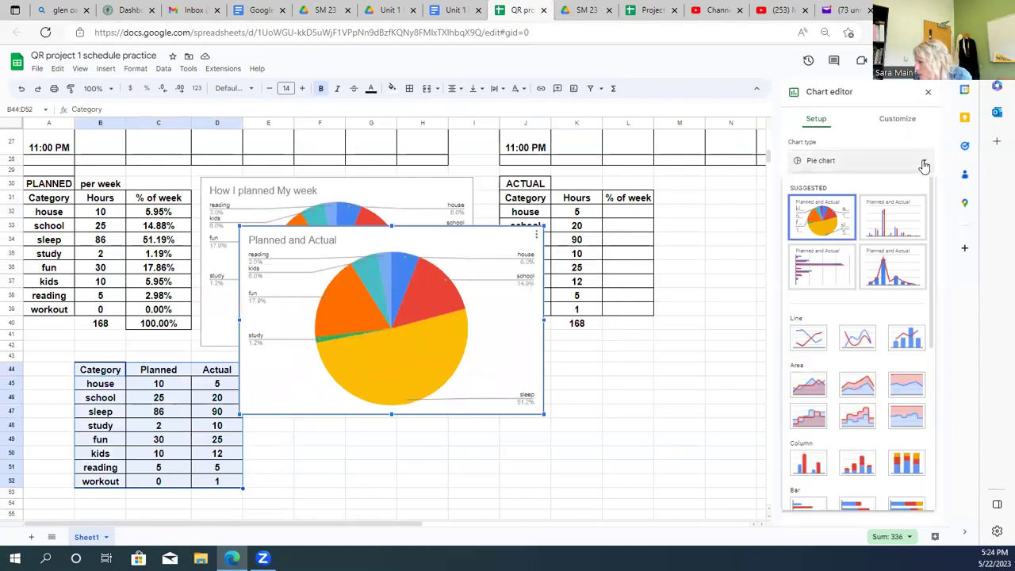
{"action": "left_click", "coordinate": [892, 218]}
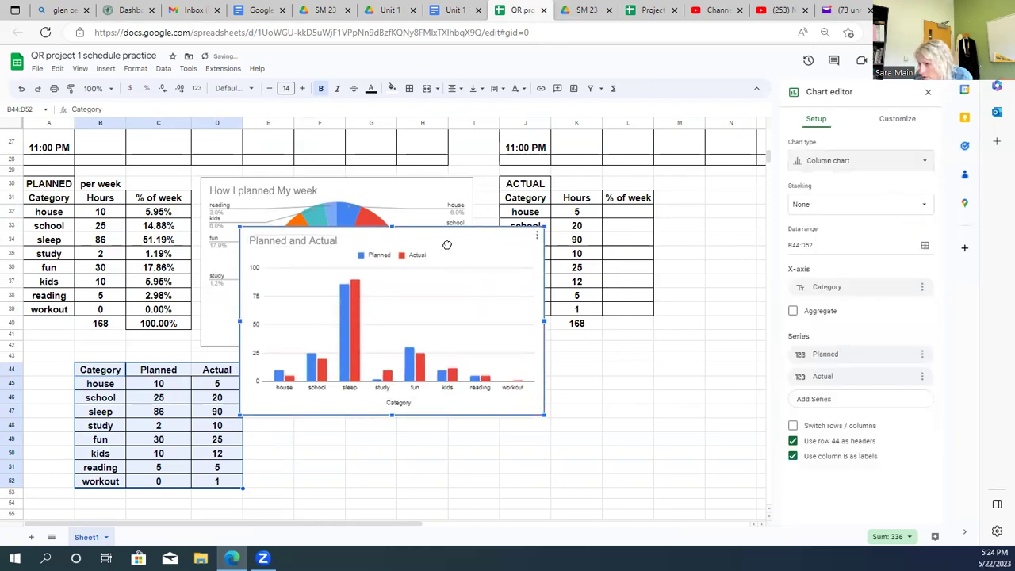
{"action": "left_click_drag", "start_coordinate": [448, 245], "coordinate": [465, 376]}
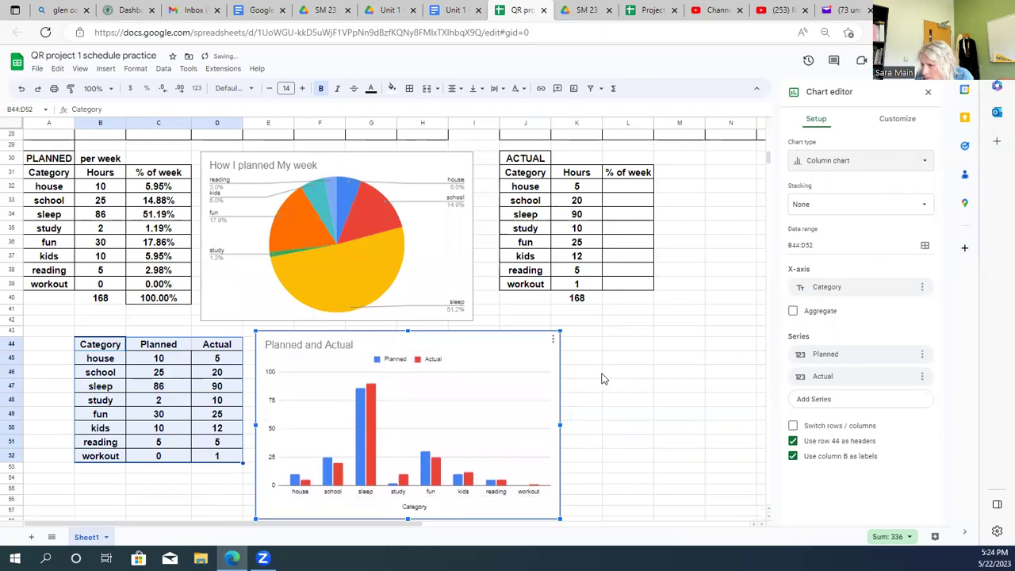
{"action": "scroll", "coordinate": [600, 379], "scroll_direction": "down", "scroll_amount": 1}
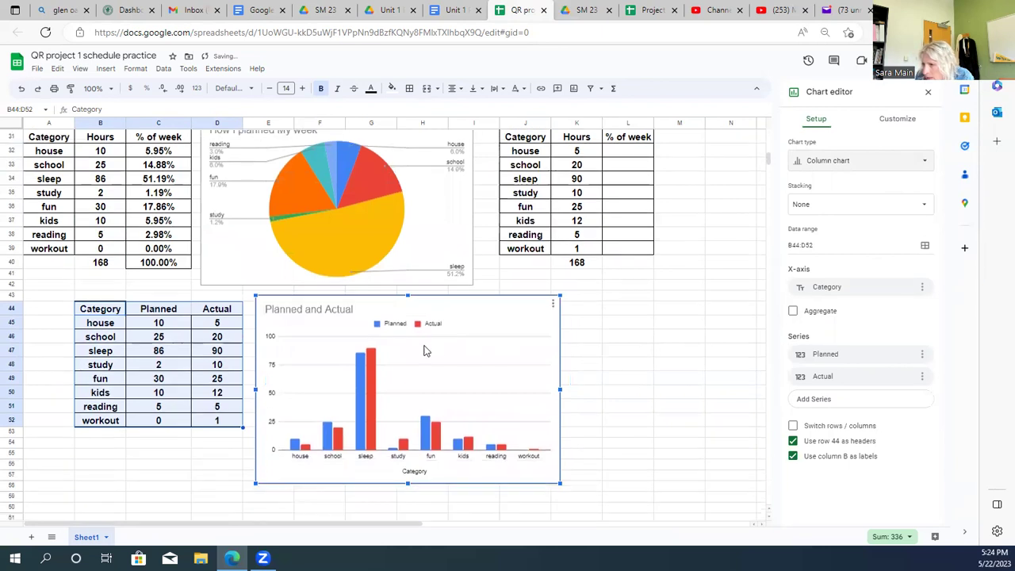
Change the column chart's title to "Planned vs.Actual"
{"action": "left_click", "coordinate": [897, 121]}
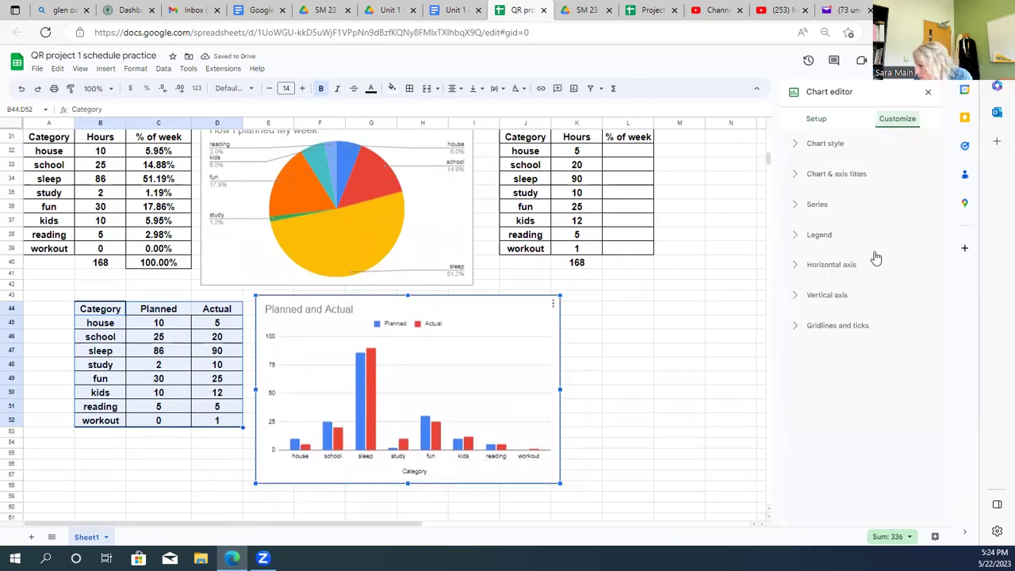
{"action": "left_click", "coordinate": [796, 328]}
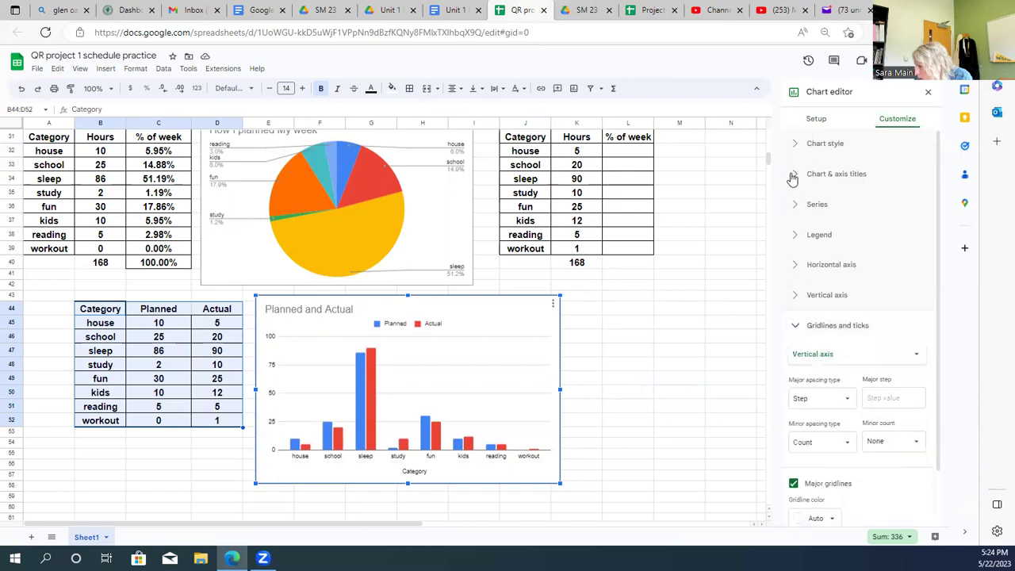
{"action": "left_click", "coordinate": [791, 176]}
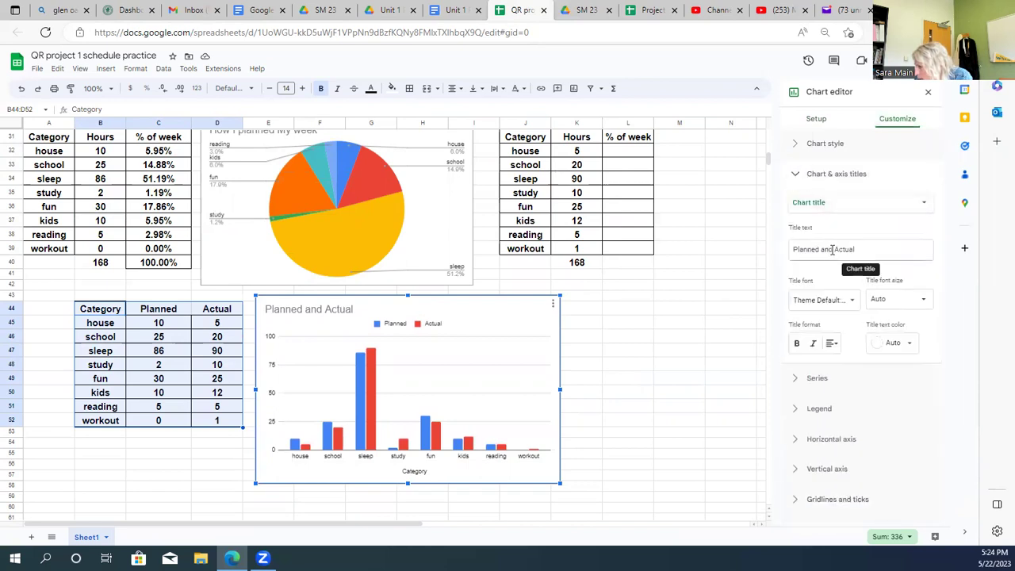
{"action": "left_click", "coordinate": [831, 249]}
{"action": "key", "text": "BackSpace"}
{"action": "key", "text": "BackSpace"}
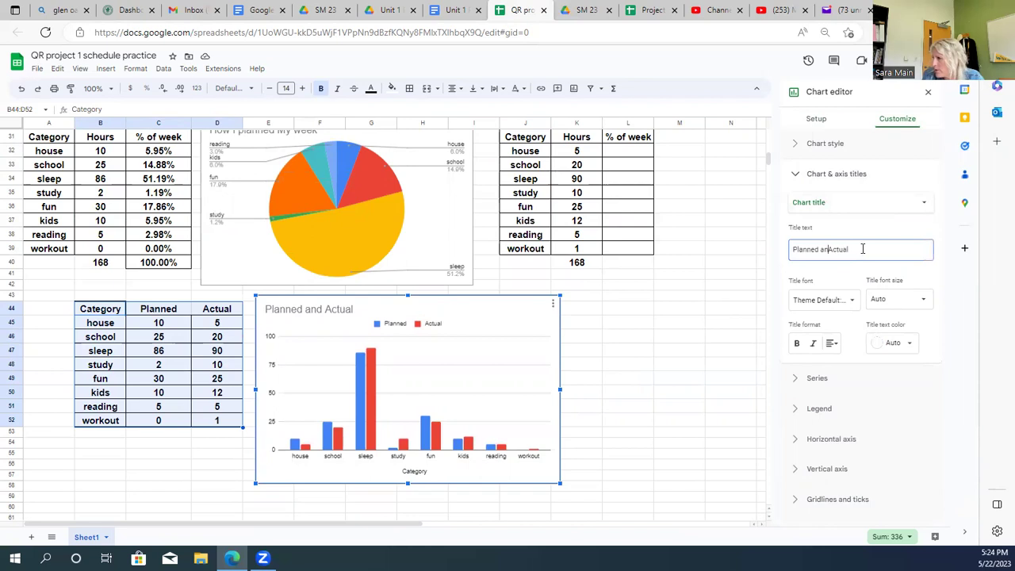
{"action": "key", "text": "BackSpace"}
{"action": "key", "text": "BackSpace"}
{"action": "type", "text": "vs"}
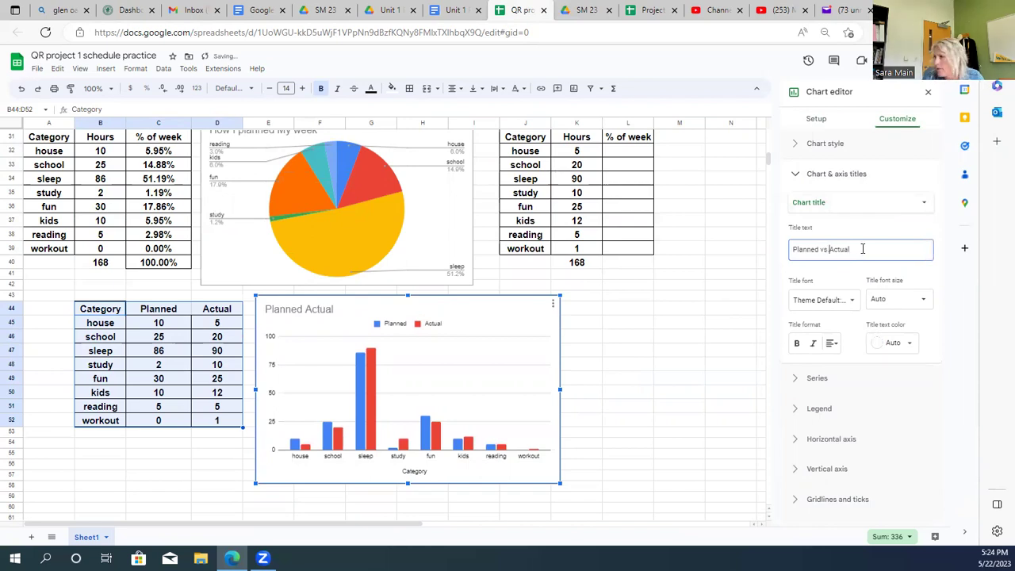
{"action": "left_click", "coordinate": [673, 354]}
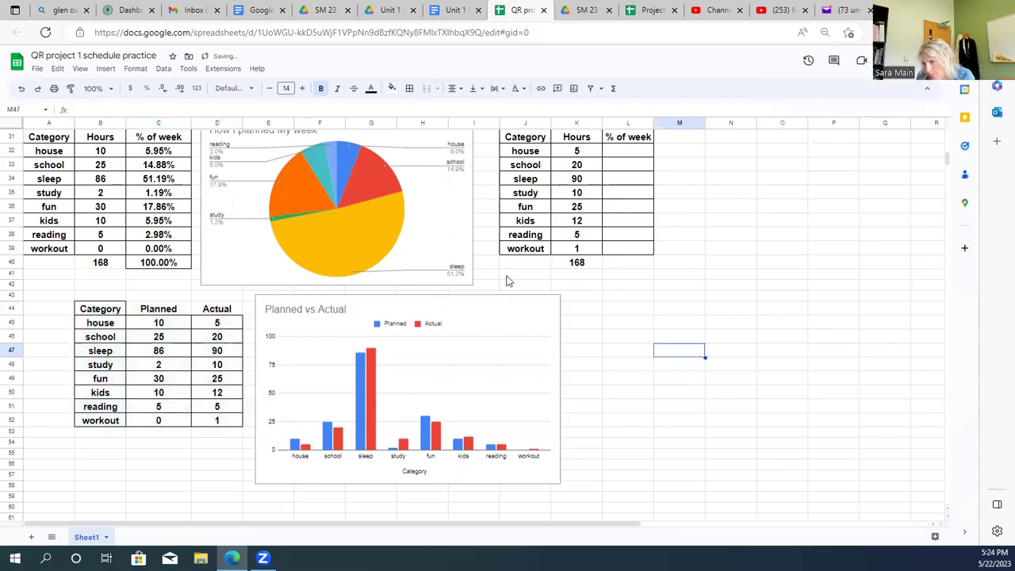
Check the comparison table and column chart against the Task 3 instructions in the Unit 1 Project document
{"action": "scroll", "coordinate": [447, 333], "scroll_direction": "down", "scroll_amount": 1}
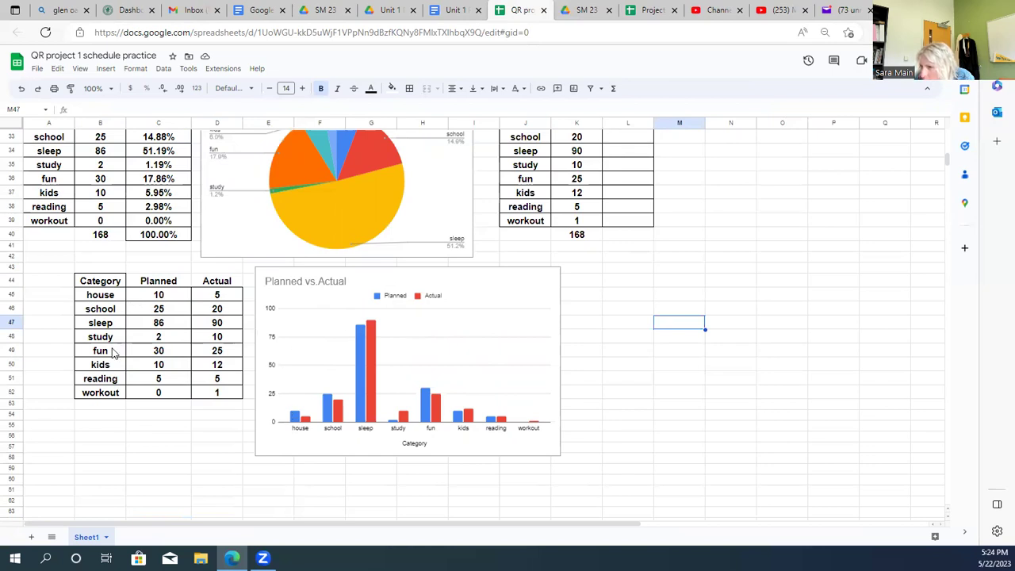
{"action": "left_click", "coordinate": [452, 10]}
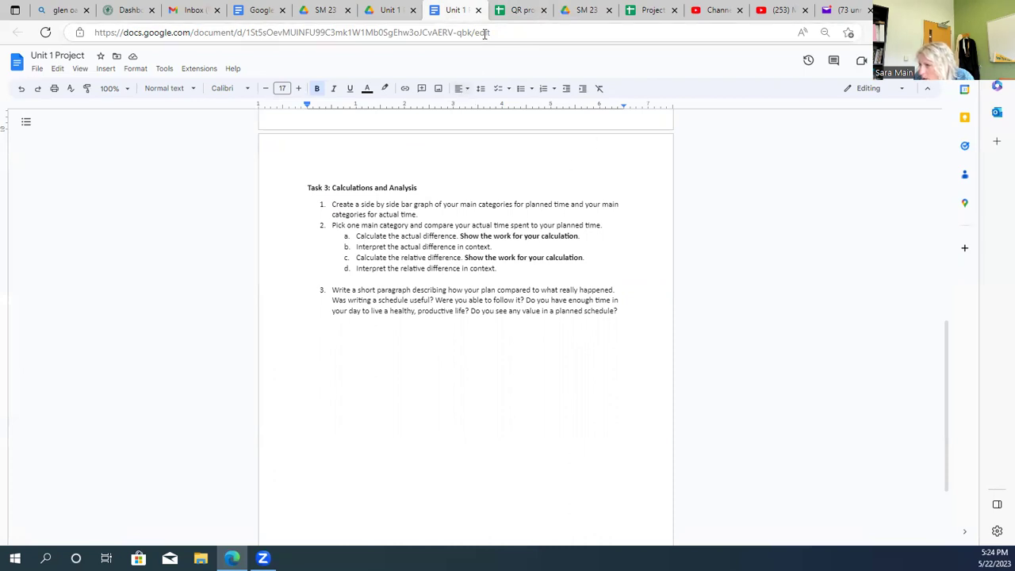
{"action": "left_click", "coordinate": [504, 14]}
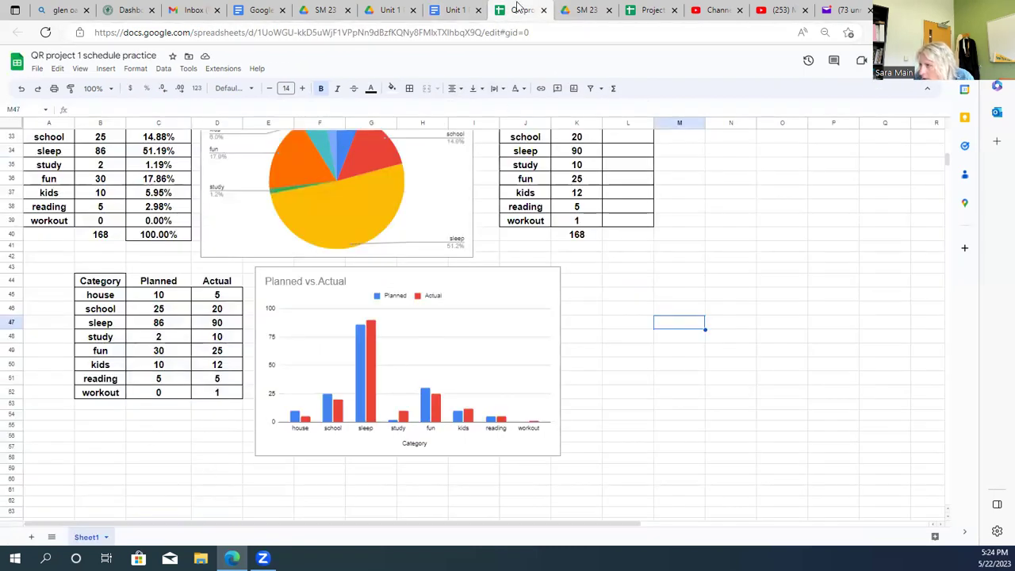
{"action": "left_click", "coordinate": [466, 10]}
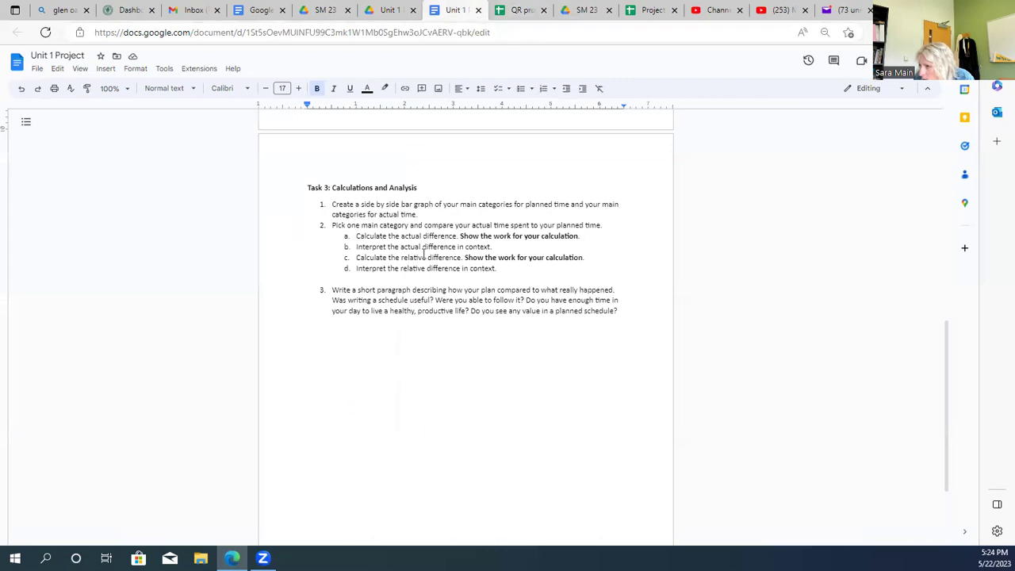
{"action": "left_click", "coordinate": [519, 10]}
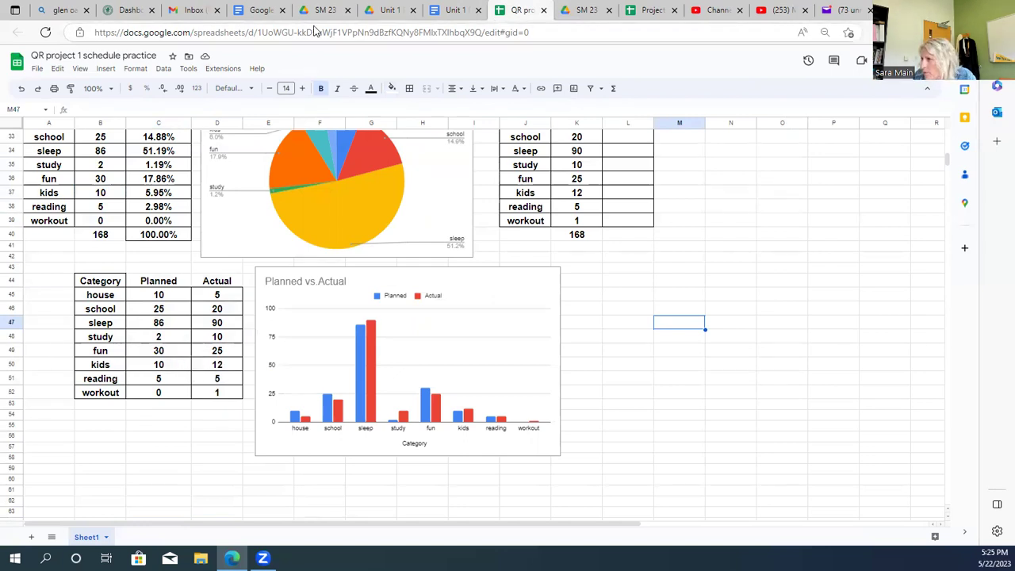
In the Unit 1 Project document, add the unnumbered line "Use (Planned - Actual )/Actual" under Task 3 item 2c
{"action": "left_click", "coordinate": [456, 10]}
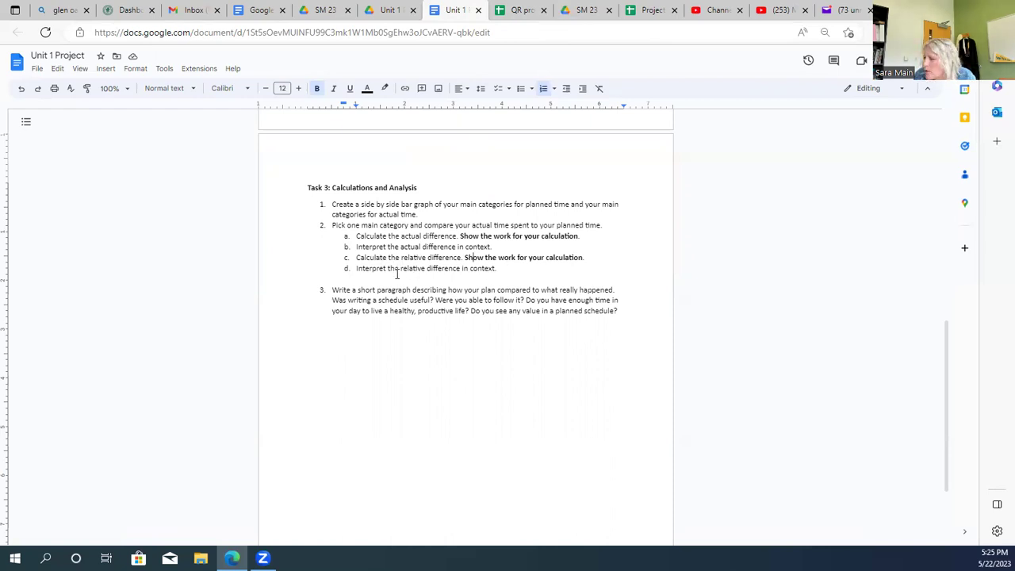
{"action": "left_click_drag", "start_coordinate": [587, 256], "coordinate": [597, 254]}
{"action": "left_click", "coordinate": [593, 257]}
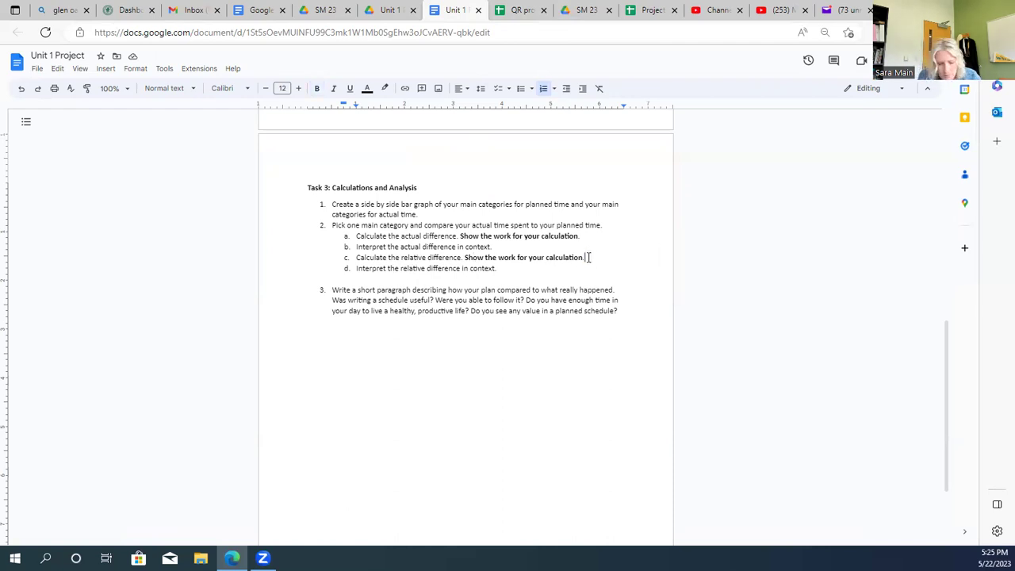
{"action": "key", "text": "Return"}
{"action": "key", "text": "BackSpace"}
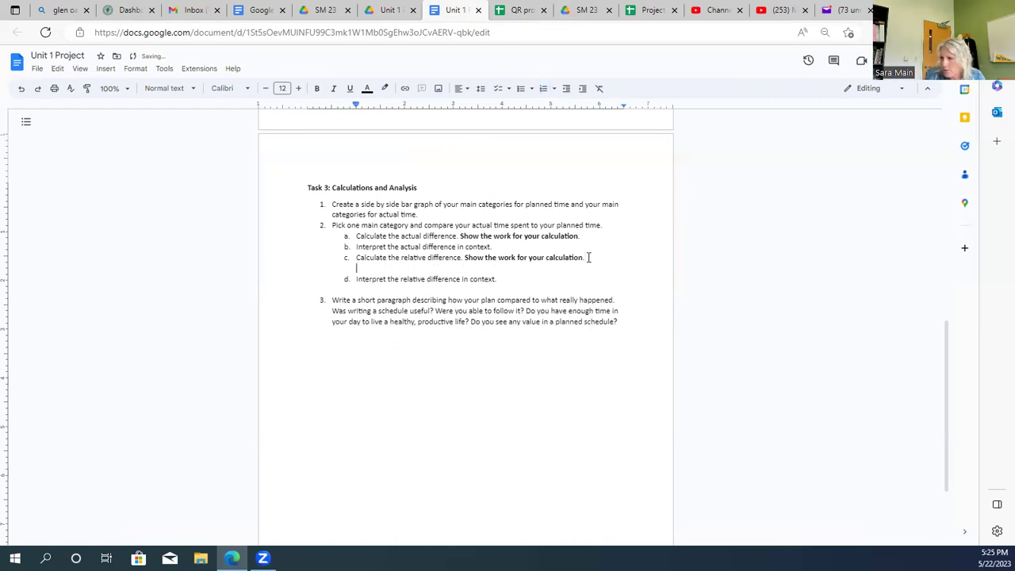
{"action": "type", "text": "USe"}
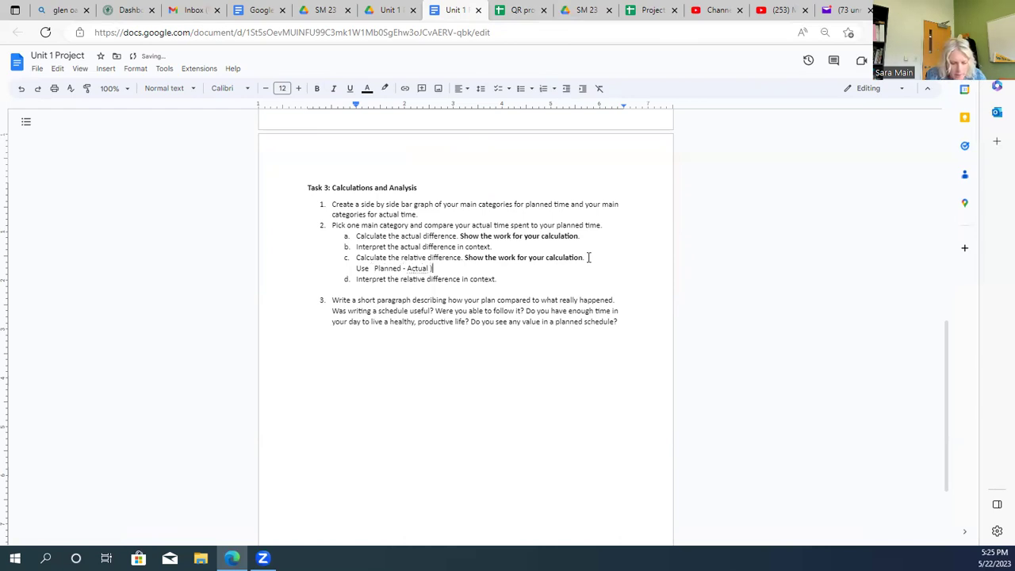
{"action": "type", "text": "ctual"}
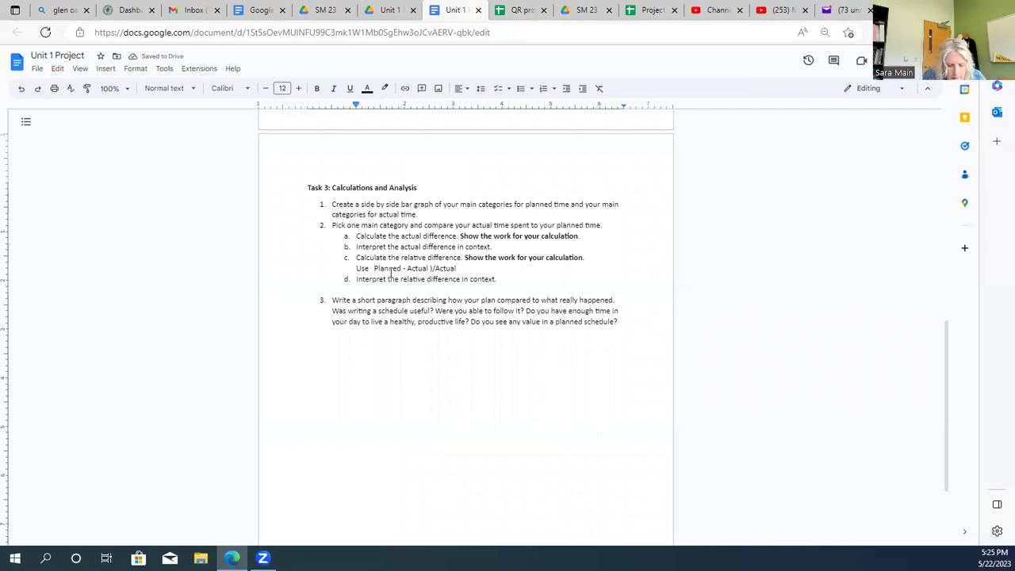
{"action": "type", "text": "("}
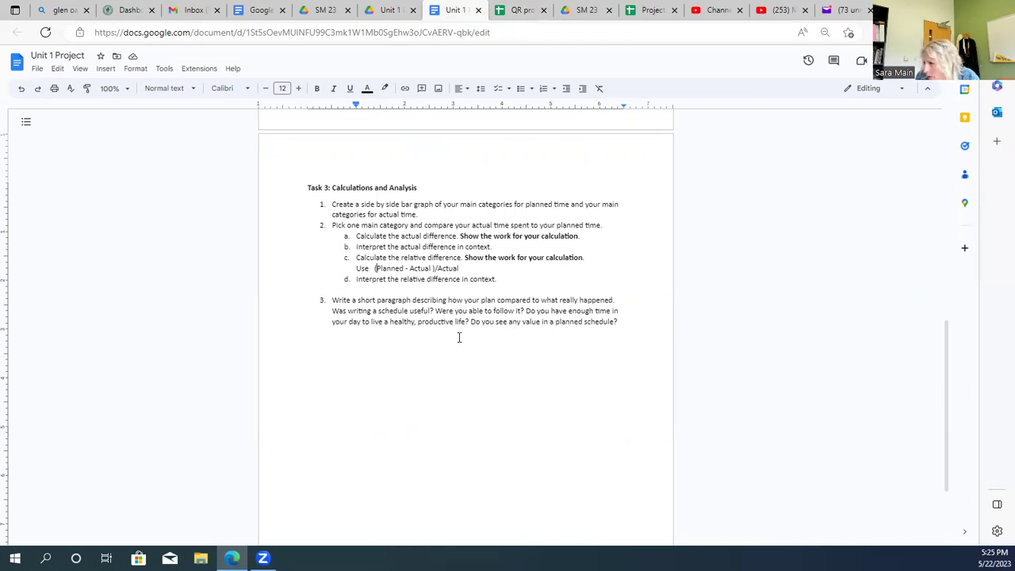
Review the Task 2 and Task 3 instructions in the Unit 1 Project document
{"action": "scroll", "coordinate": [518, 341], "scroll_direction": "down", "scroll_amount": 2}
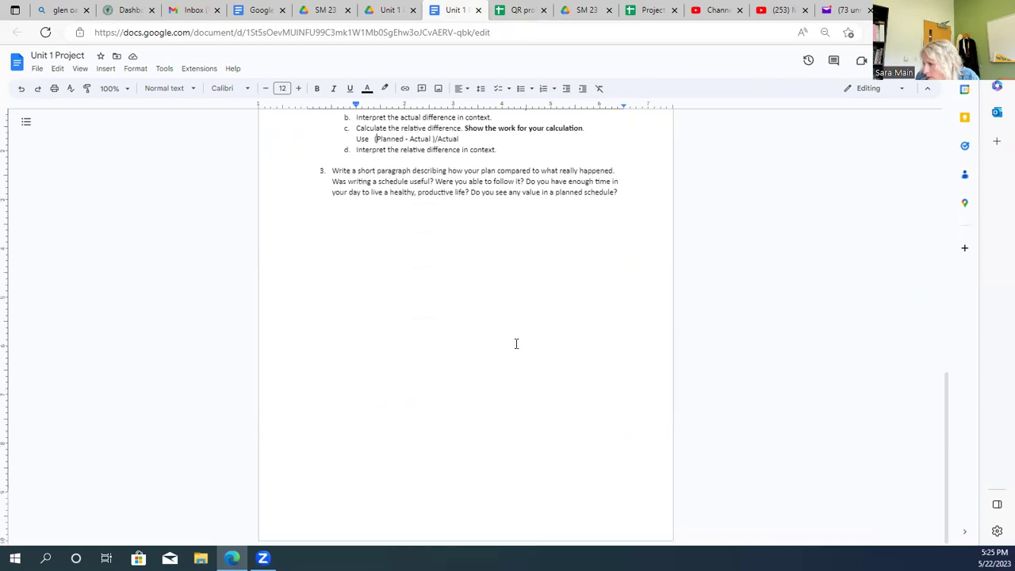
{"action": "scroll", "coordinate": [516, 344], "scroll_direction": "up", "scroll_amount": 4}
{"action": "scroll", "coordinate": [500, 337], "scroll_direction": "up", "scroll_amount": 1}
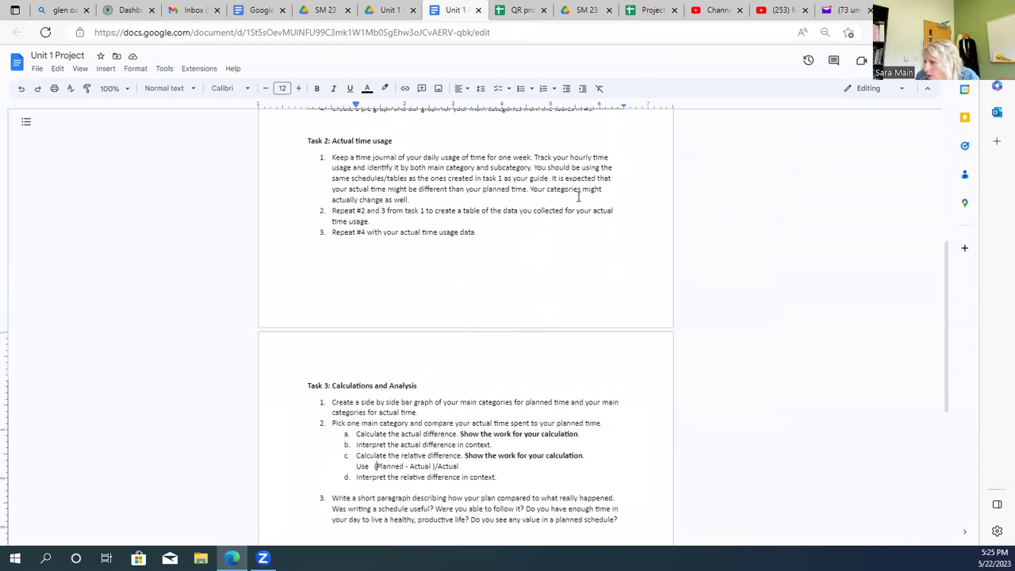
In the "QR project 1 schedule practice" spreadsheet, review the general access options, keep "Anyone with the link" as Editor, and copy the sharing link
{"action": "left_click", "coordinate": [516, 9]}
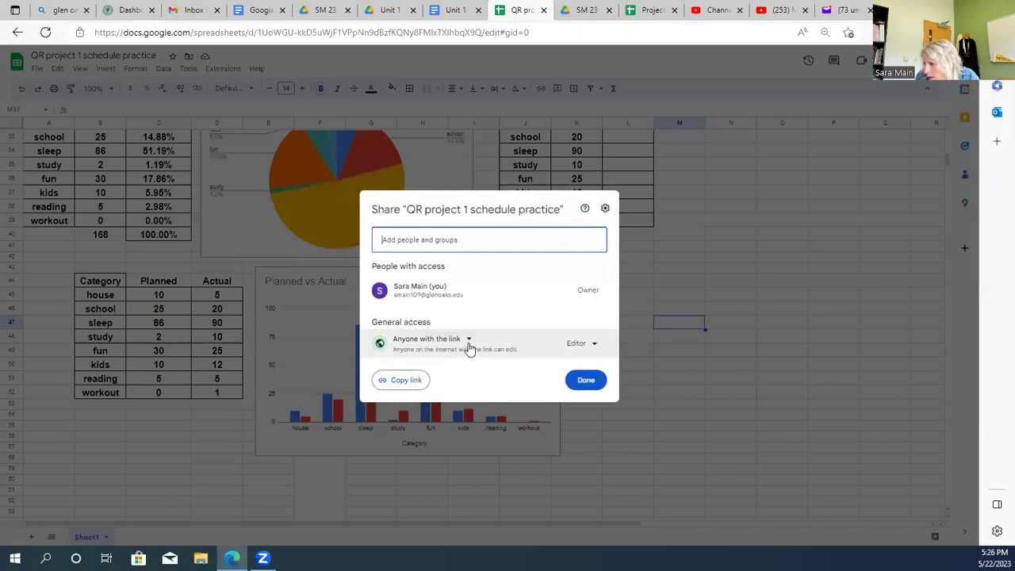
{"action": "left_click", "coordinate": [468, 339]}
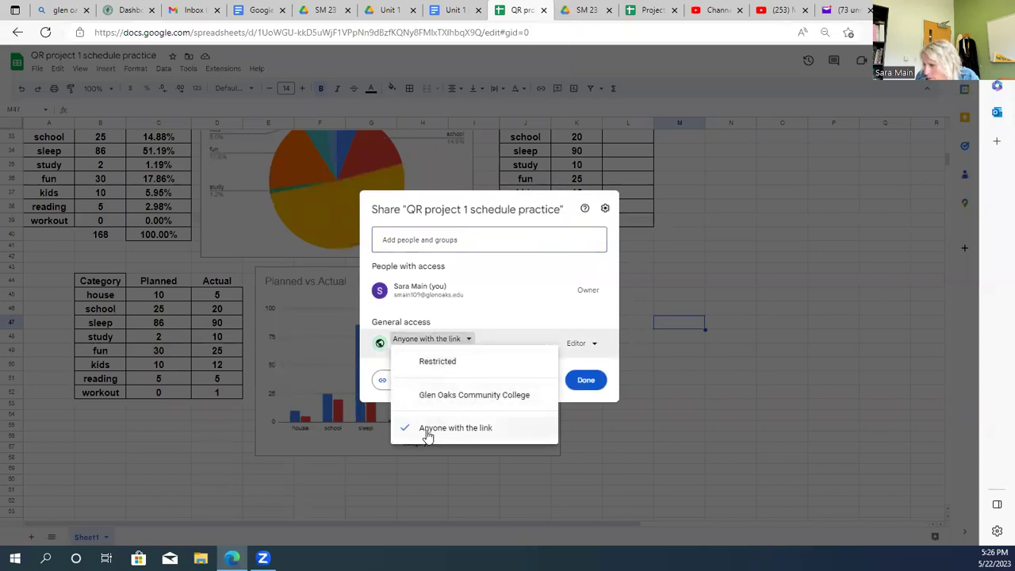
{"action": "left_click", "coordinate": [646, 398]}
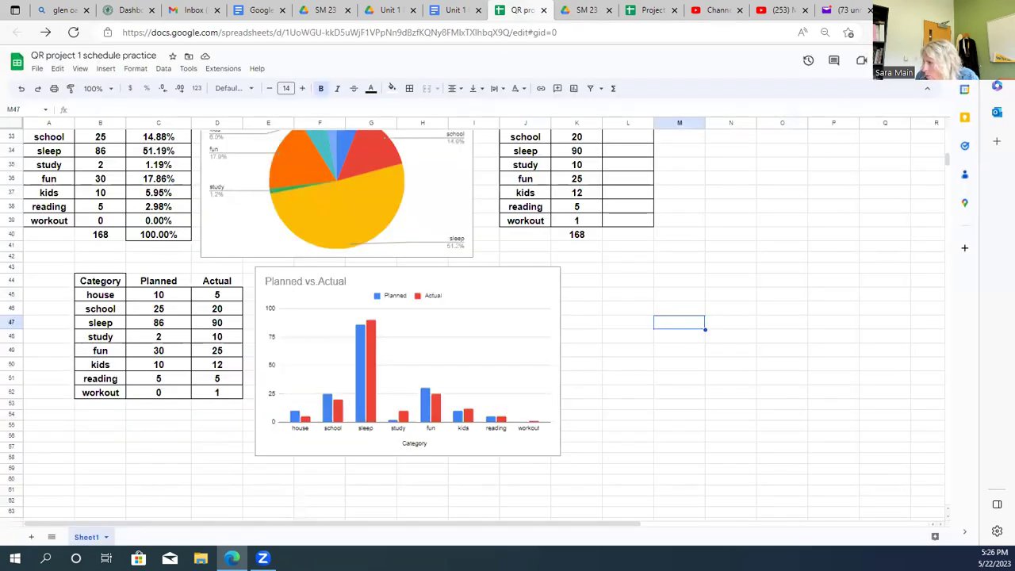
{"action": "left_click", "coordinate": [928, 60]}
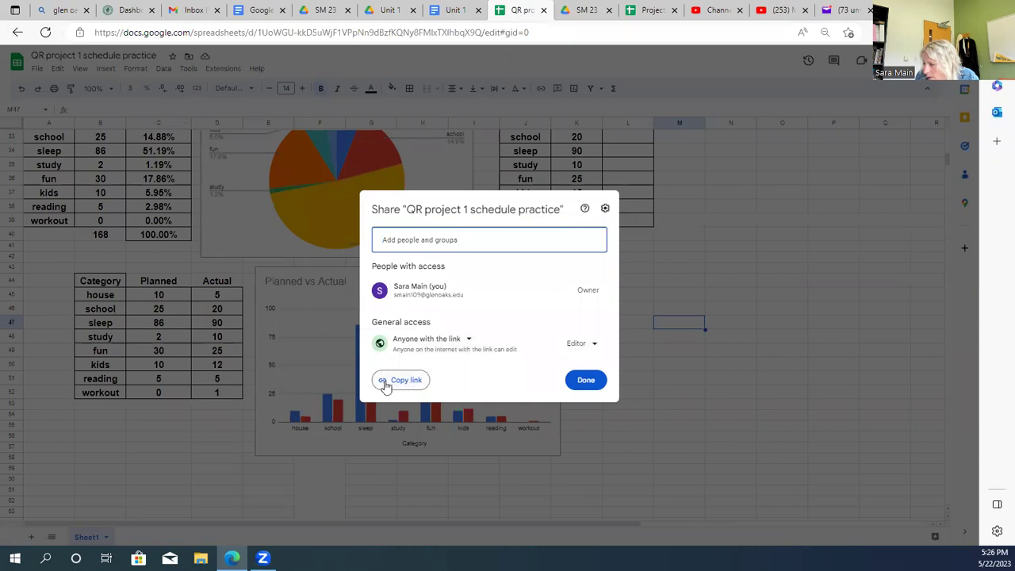
{"action": "left_click", "coordinate": [419, 381]}
{"action": "left_click", "coordinate": [587, 381]}
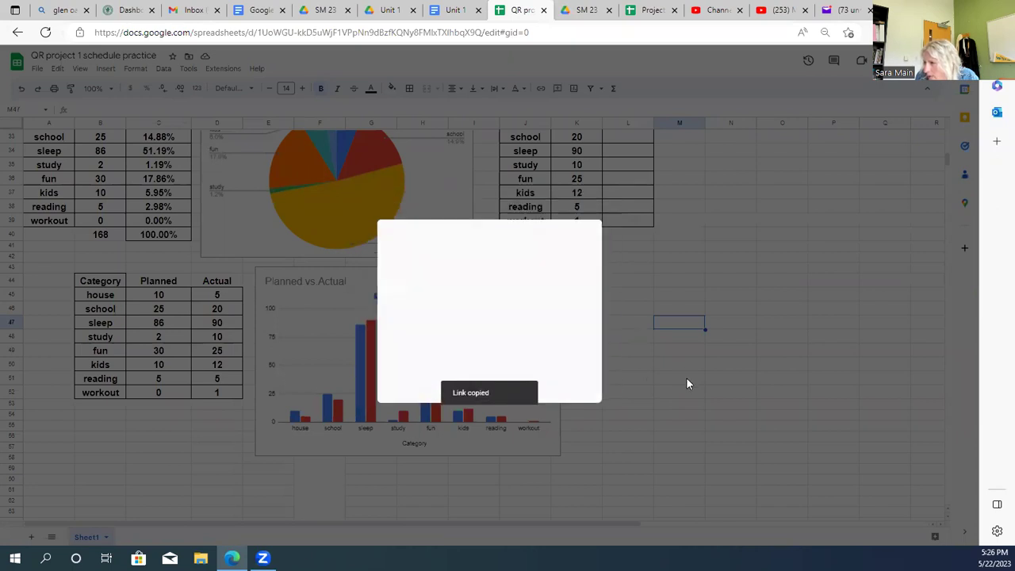
{"action": "left_click", "coordinate": [710, 399]}
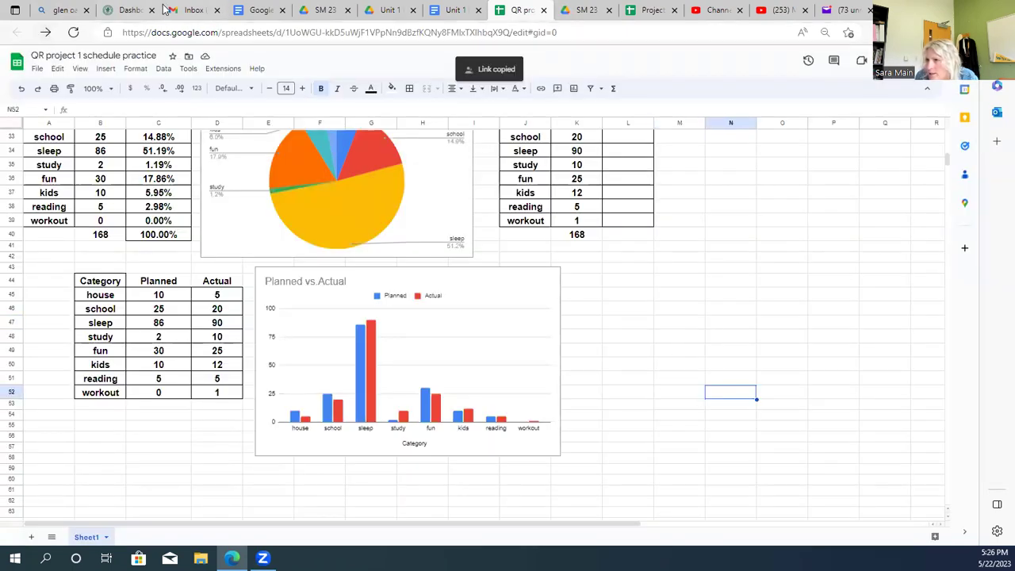
Switch to Canvas, open the MATH-101-10 course in student view and dismiss the welcome tips
{"action": "left_click", "coordinate": [131, 10]}
{"action": "left_click", "coordinate": [141, 287]}
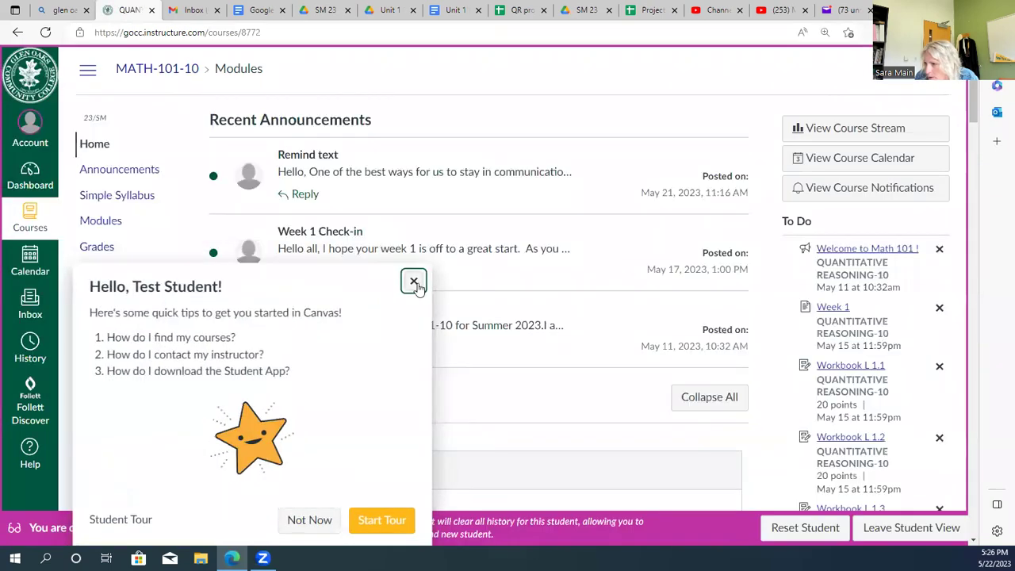
{"action": "left_click", "coordinate": [414, 284]}
{"action": "left_click", "coordinate": [511, 494]}
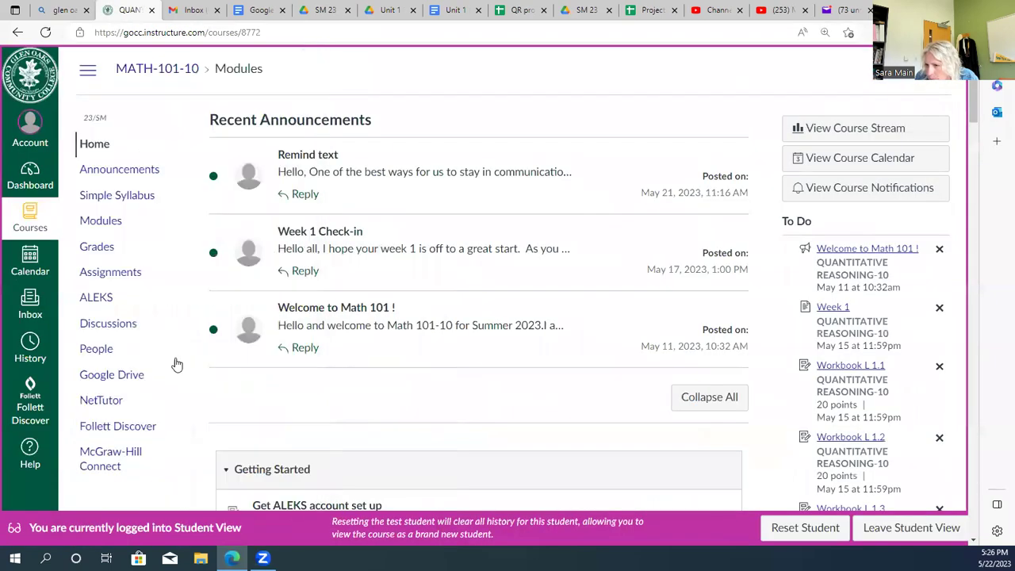
Open the Unit 1 Project assignment from the course's assignment list
{"action": "left_click", "coordinate": [108, 274]}
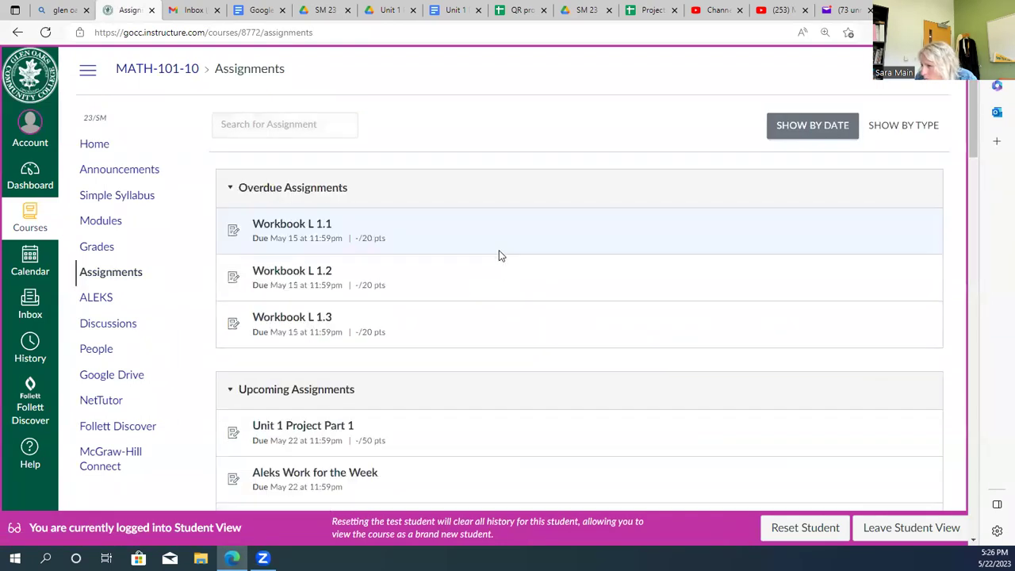
{"action": "scroll", "coordinate": [498, 255], "scroll_direction": "down", "scroll_amount": 2}
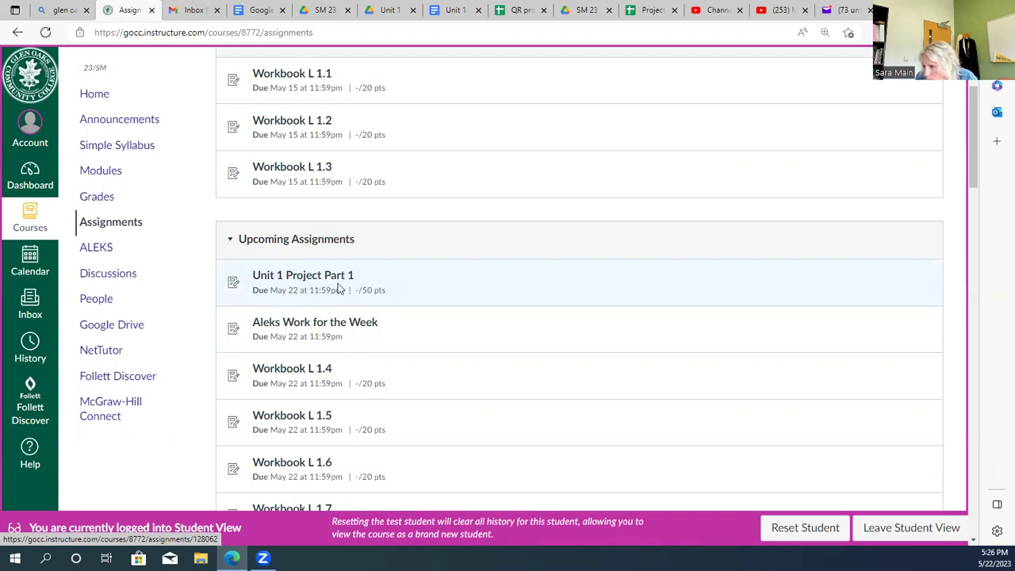
{"action": "scroll", "coordinate": [337, 283], "scroll_direction": "down", "scroll_amount": 4}
{"action": "left_click", "coordinate": [295, 264]}
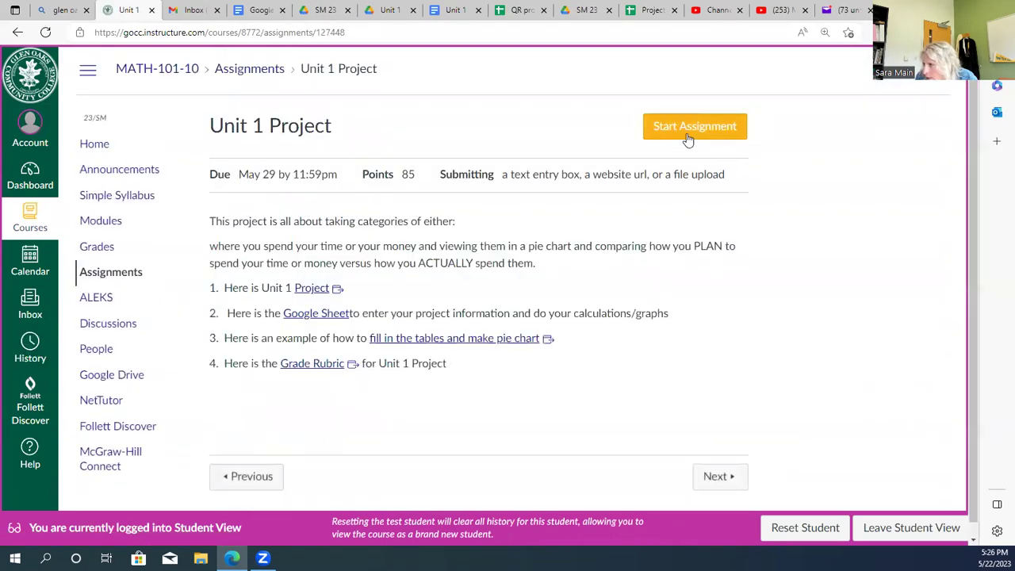
Start the Unit 1 Project assignment and submit the copied spreadsheet link as a website URL
{"action": "left_click", "coordinate": [689, 139]}
{"action": "scroll", "coordinate": [587, 345], "scroll_direction": "down", "scroll_amount": 3}
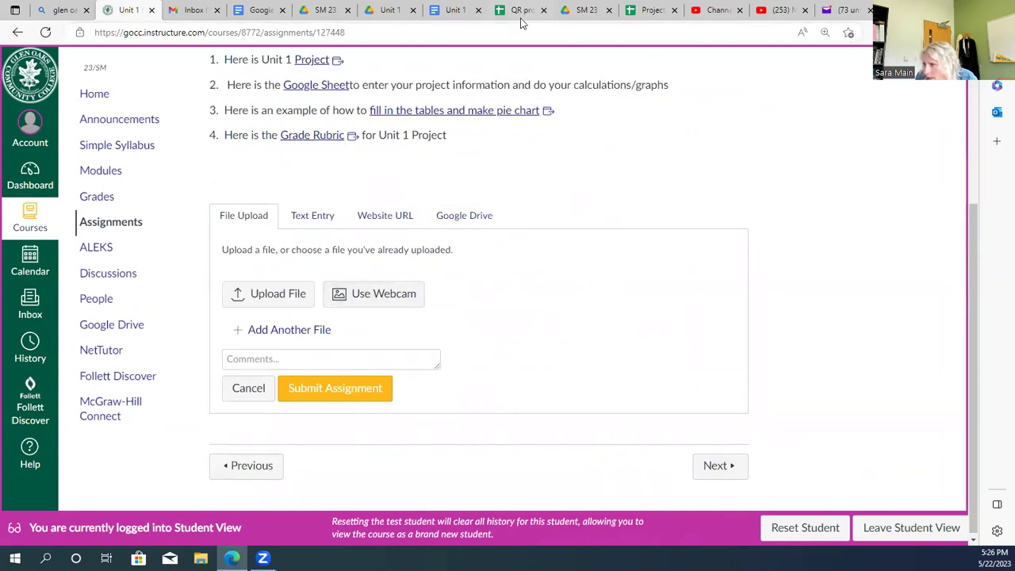
{"action": "left_click", "coordinate": [388, 219]}
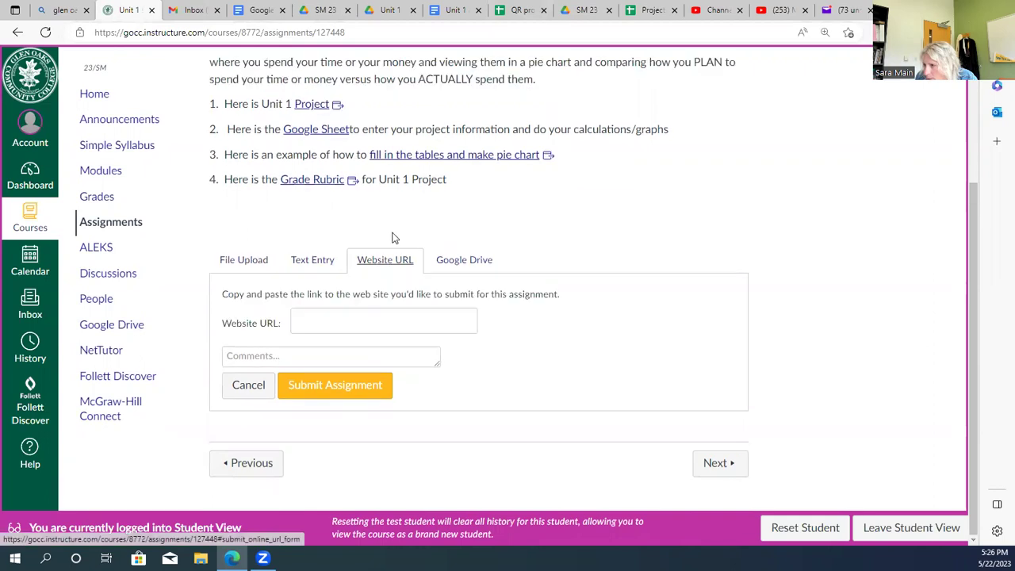
{"action": "left_click", "coordinate": [316, 320]}
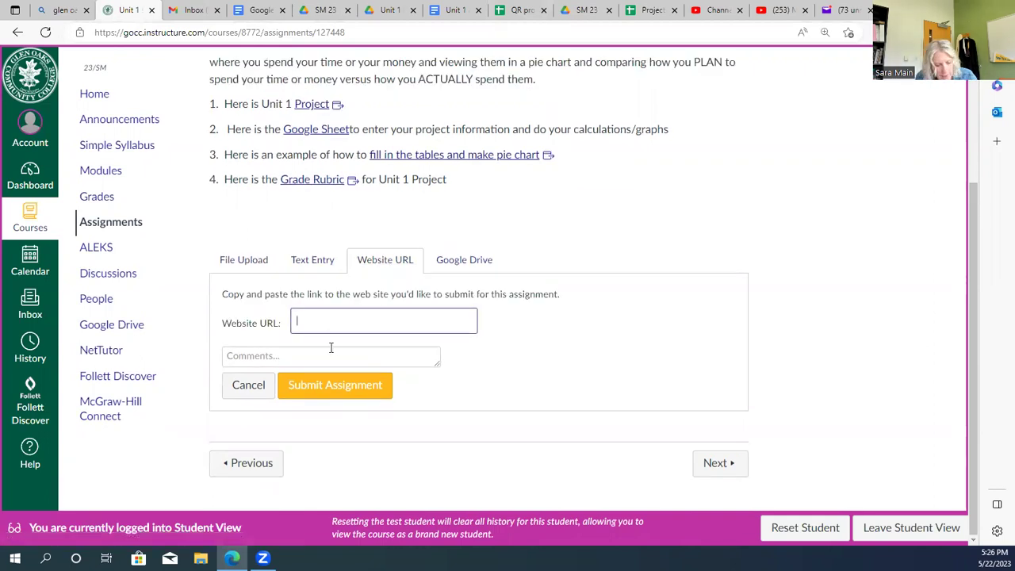
{"action": "key", "text": "ctrl+v"}
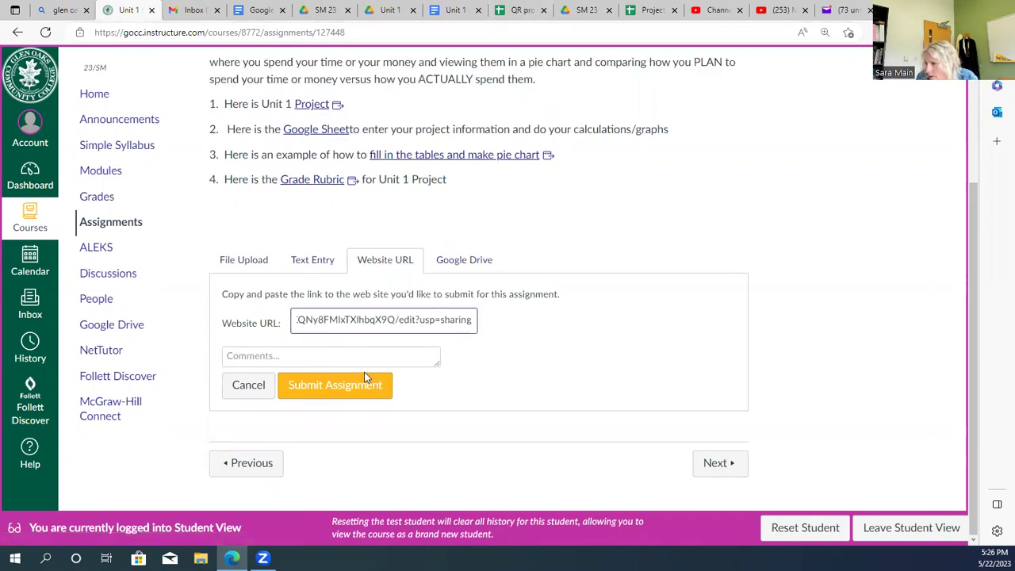
{"action": "left_click", "coordinate": [337, 388]}
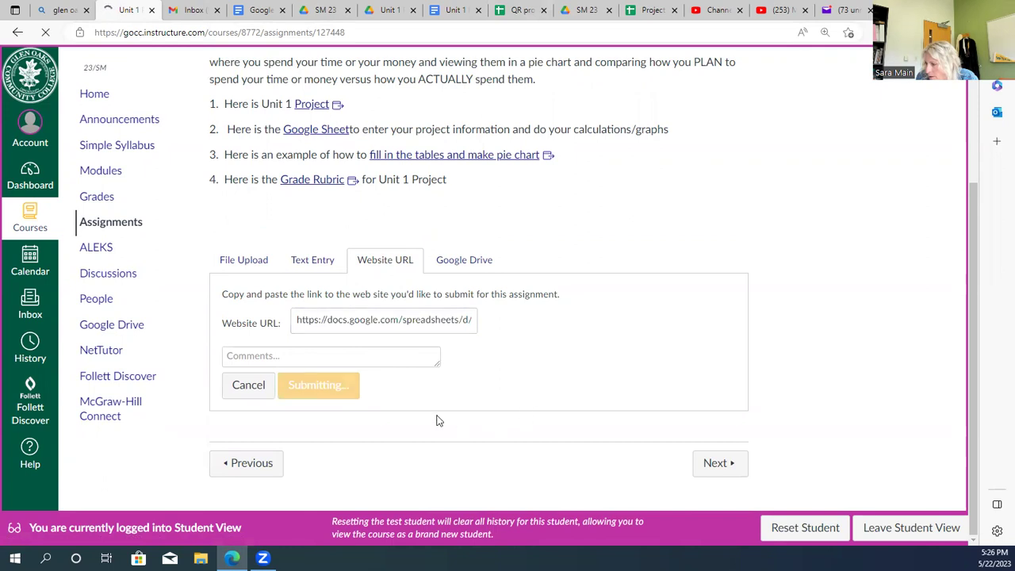